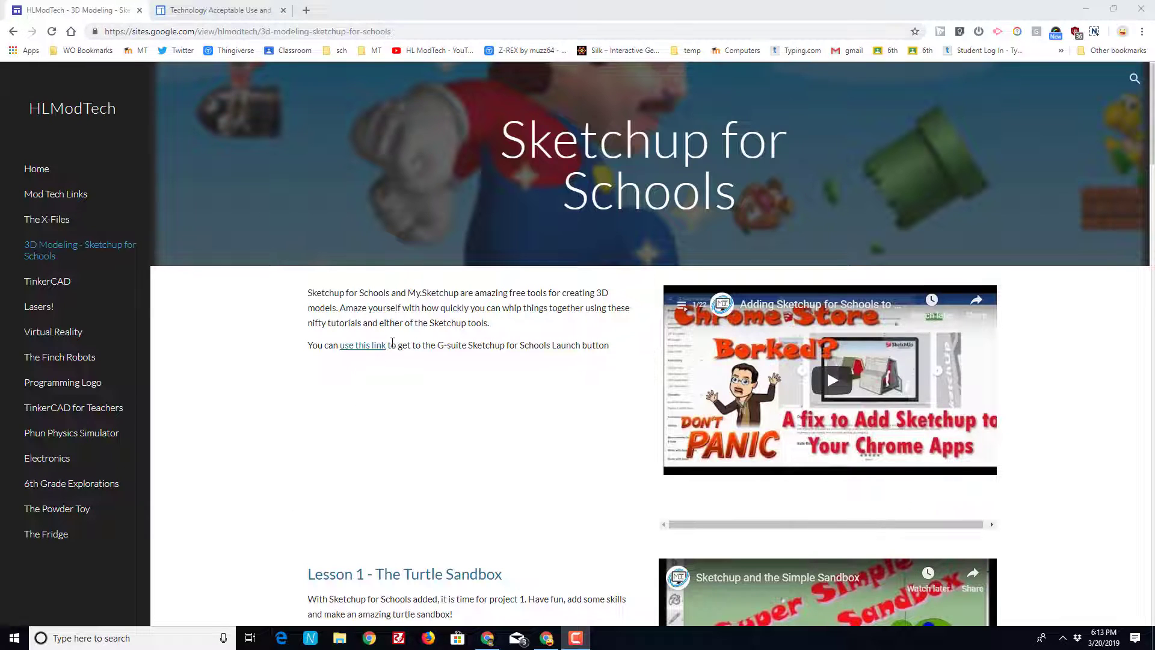
Launch SketchUp for Schools from the HLModTech page's 'use this link'.
{"action": "left_click", "coordinate": [374, 346]}
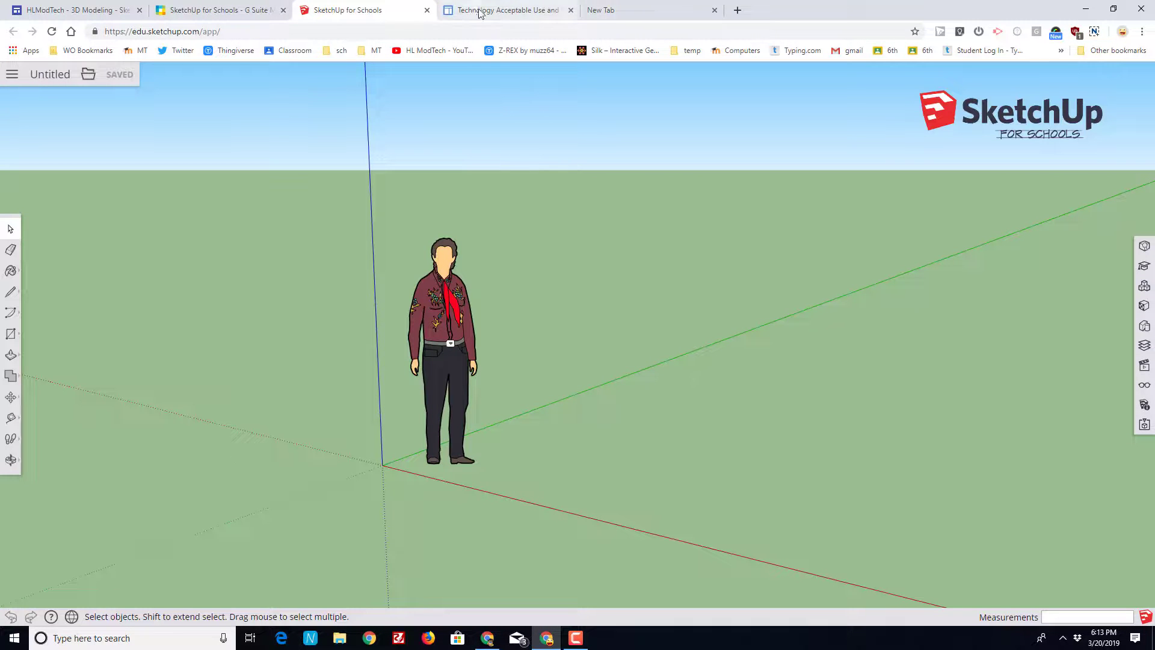
Open Google Drive's My Drive in a new tab, cancel a new folder, and return to SketchUp.
{"action": "left_click", "coordinate": [593, 10]}
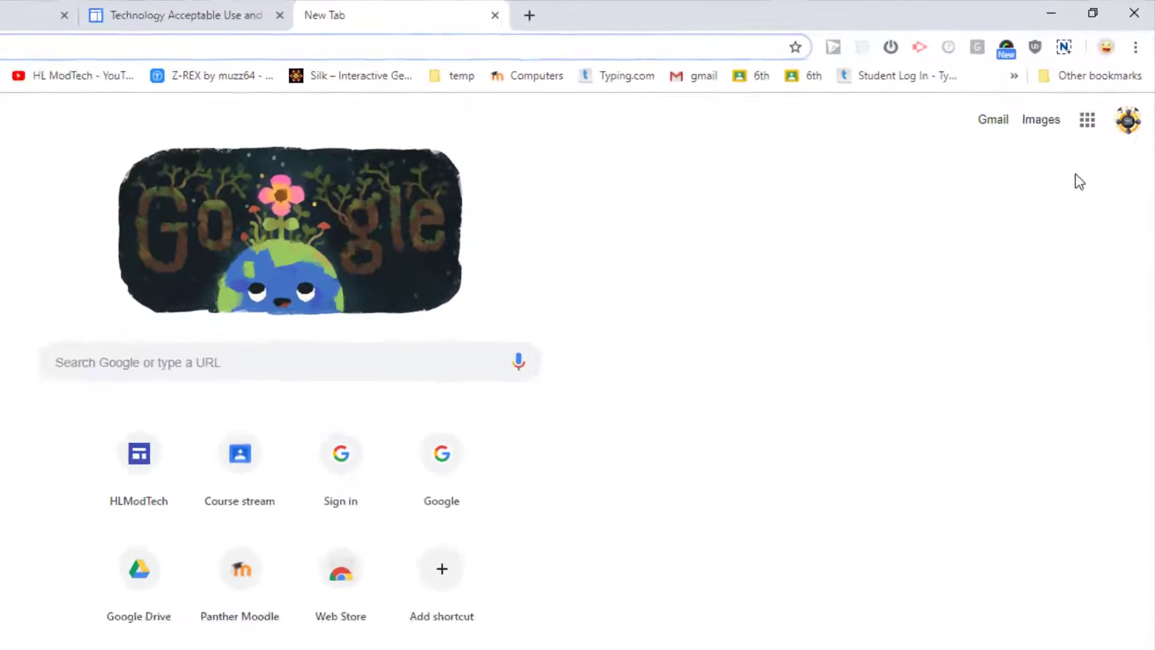
{"action": "left_click", "coordinate": [1108, 82]}
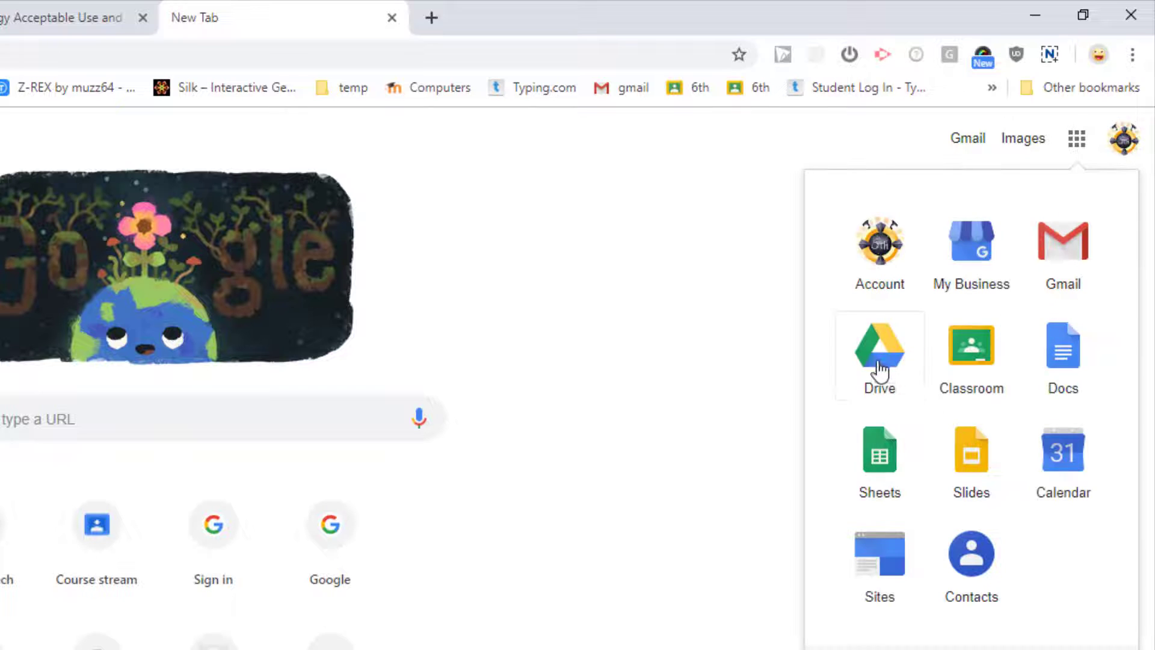
{"action": "left_click", "coordinate": [879, 370]}
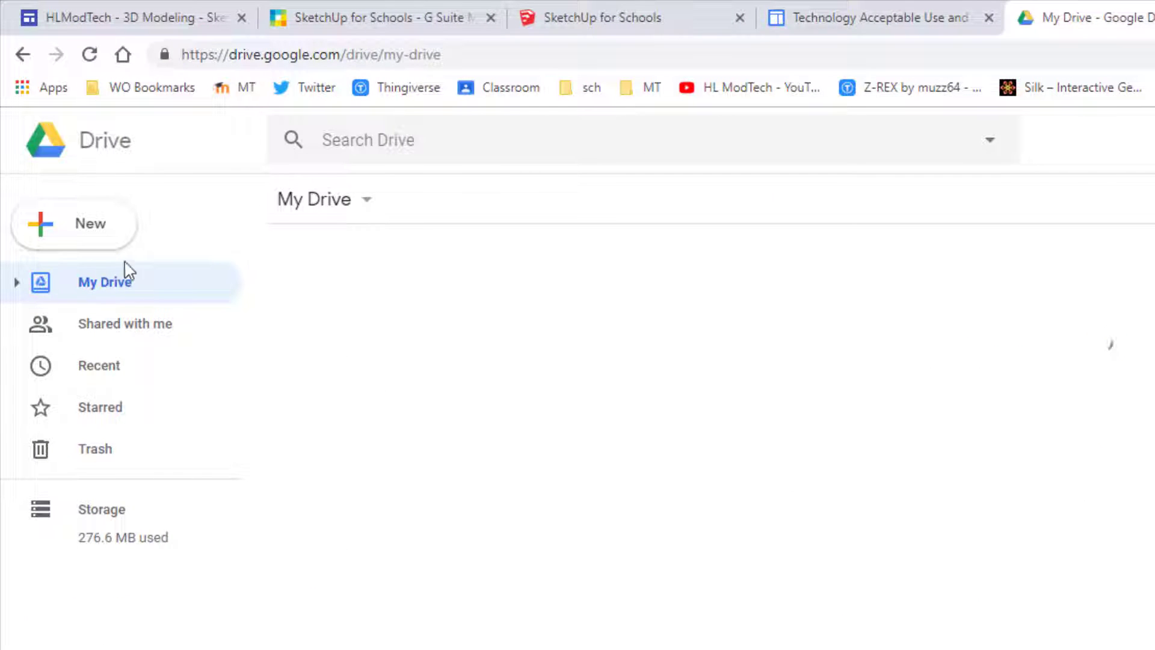
{"action": "left_click", "coordinate": [90, 228]}
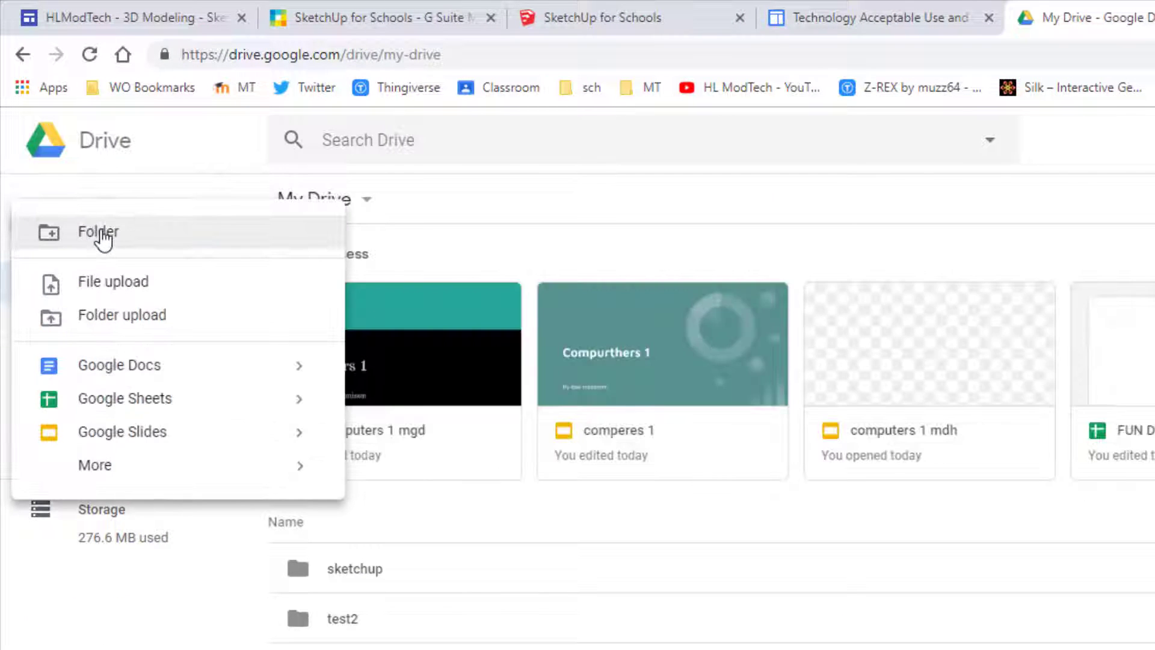
{"action": "left_click", "coordinate": [101, 240]}
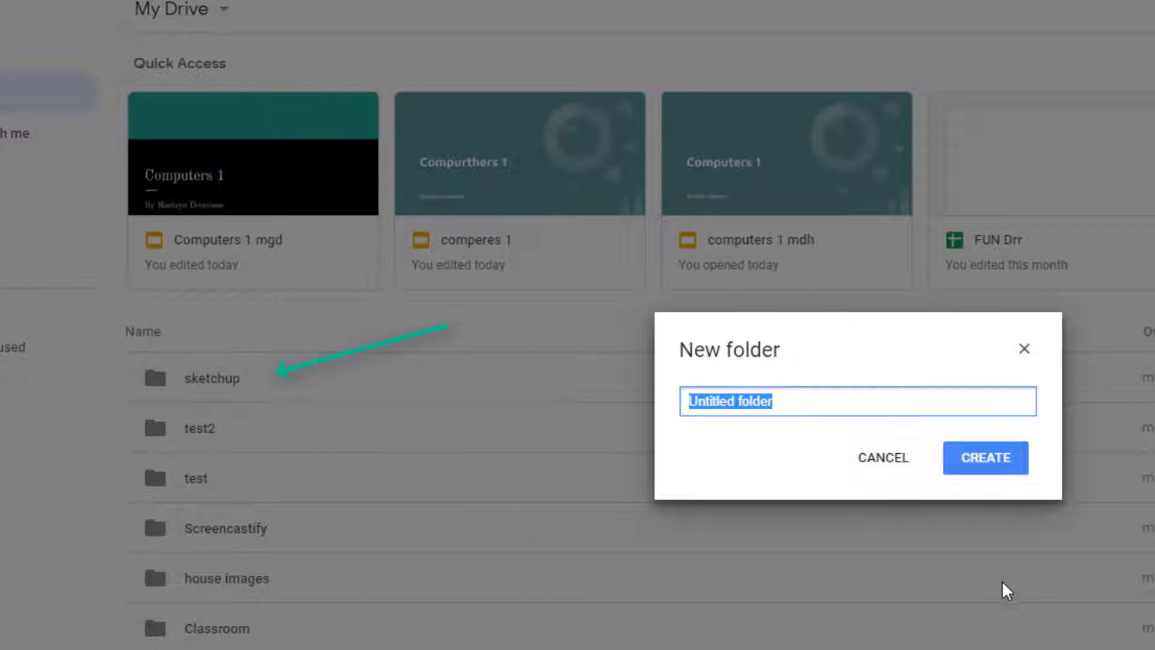
{"action": "left_click", "coordinate": [853, 470]}
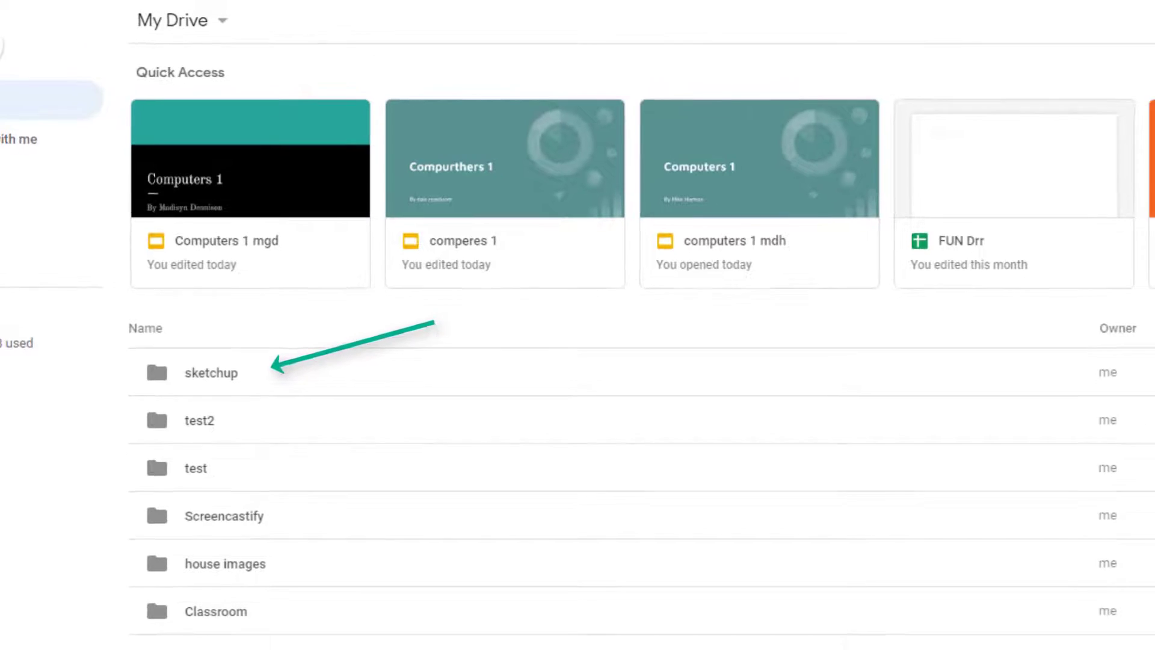
{"action": "left_click", "coordinate": [333, 12]}
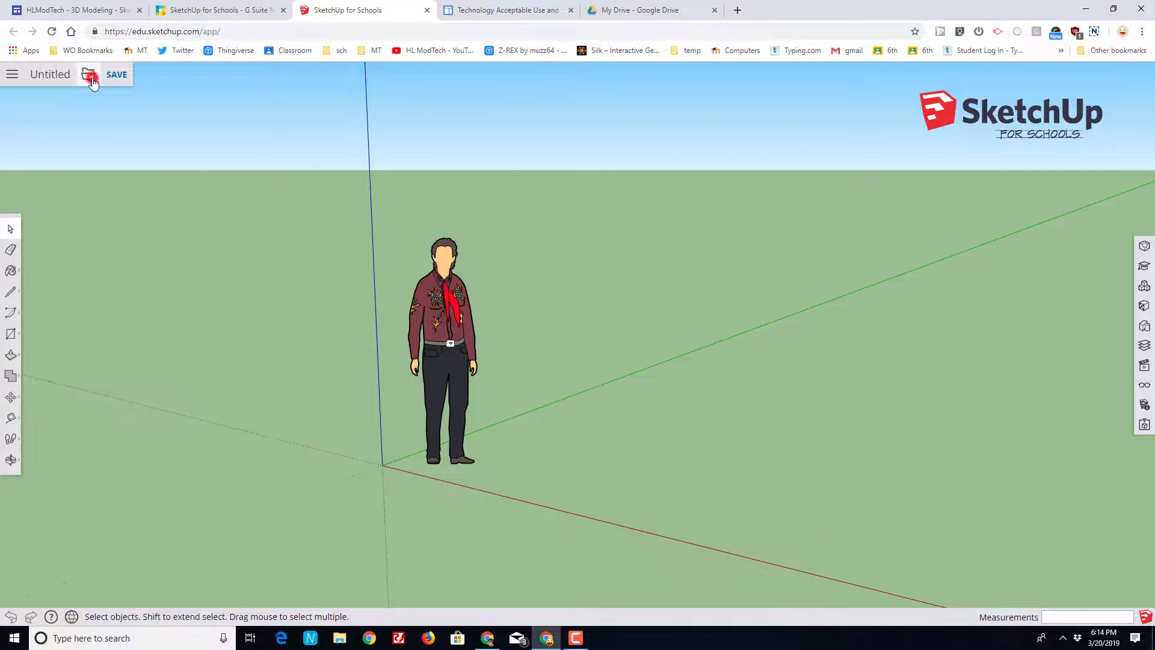
Start a new model from Simple Template - Millimeters and delete the person figure.
{"action": "left_click", "coordinate": [91, 78]}
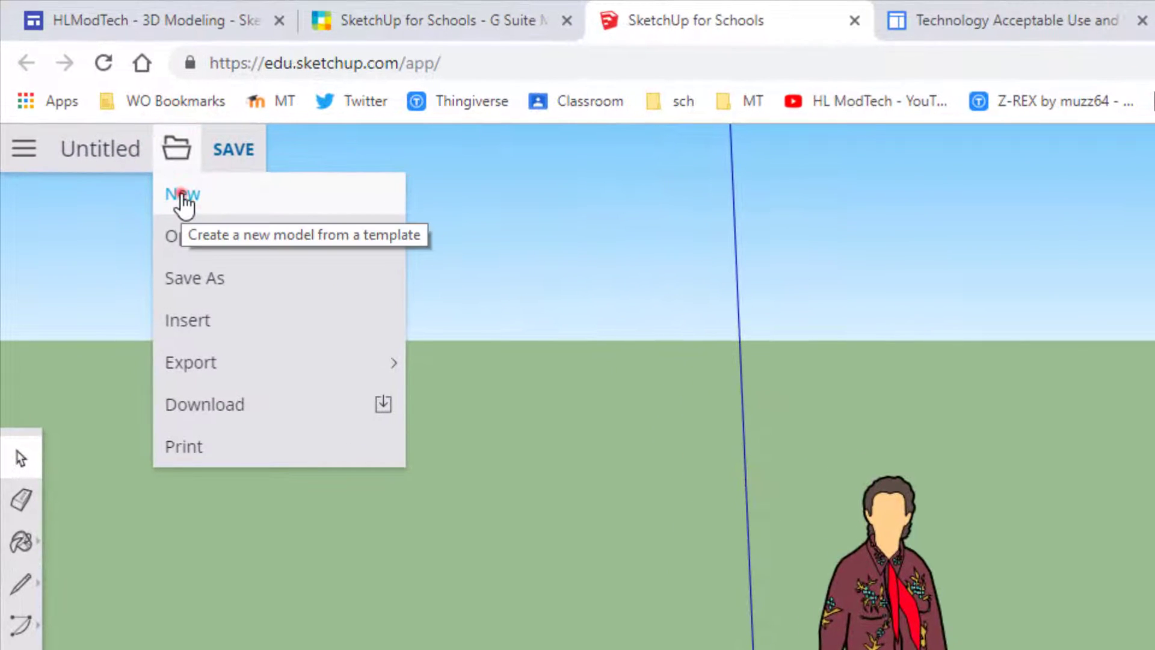
{"action": "left_click", "coordinate": [182, 196]}
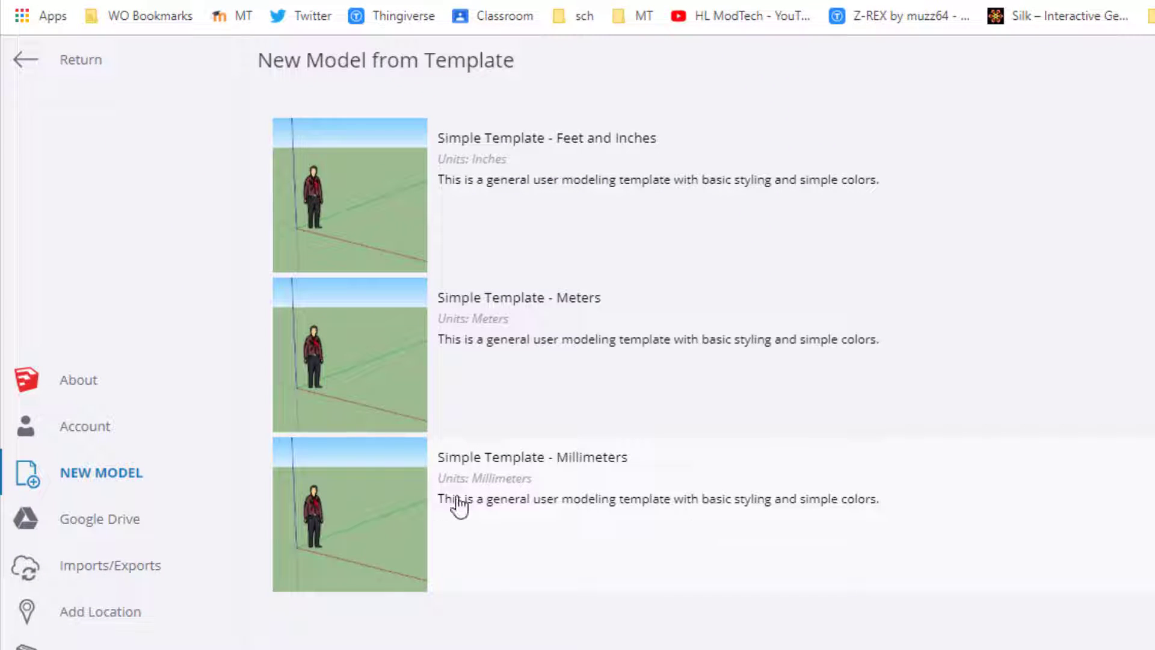
{"action": "left_click", "coordinate": [394, 532]}
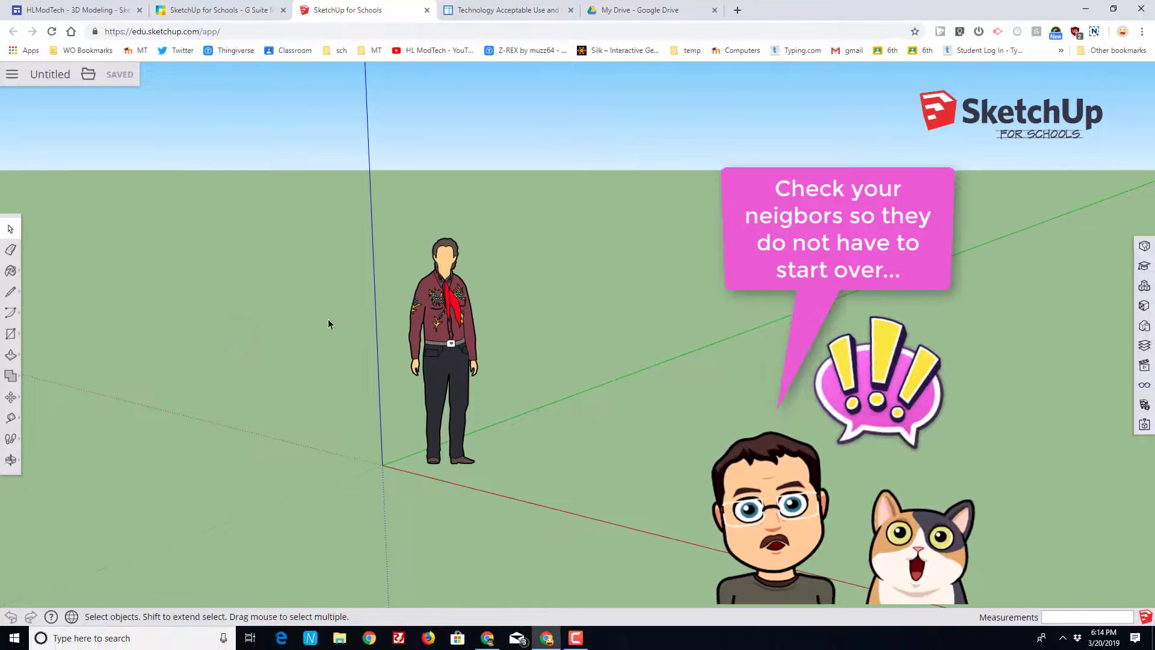
{"action": "left_click", "coordinate": [448, 345]}
{"action": "key", "text": "Delete"}
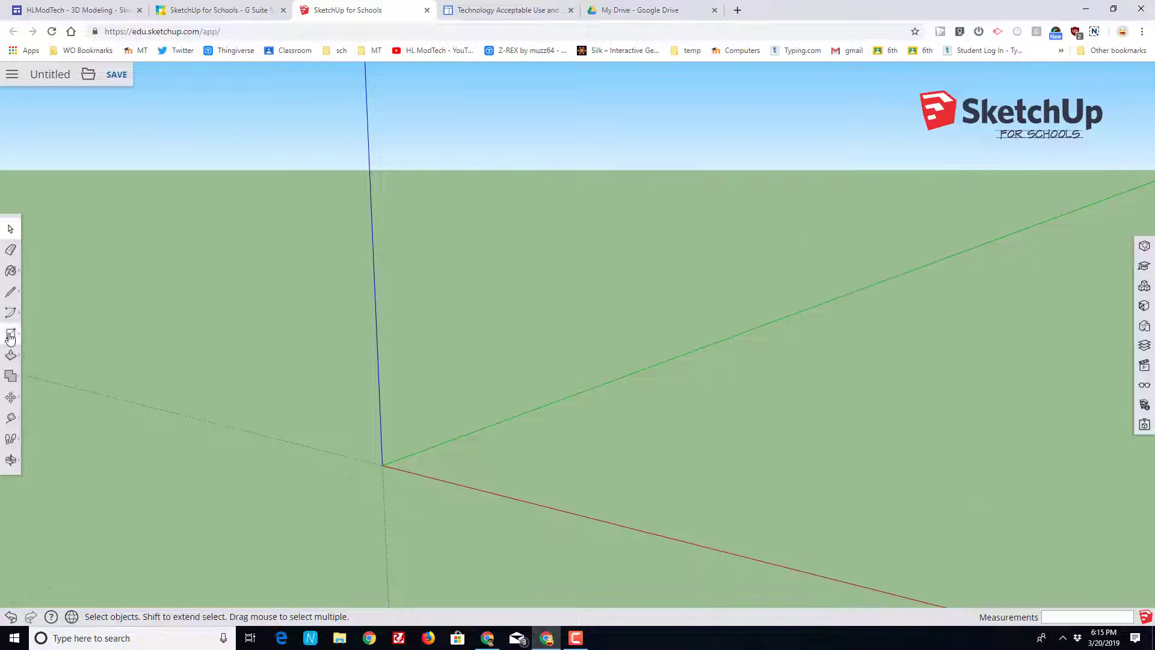
Draw a 50,50 mm rectangle from the origin with the Rectangle tool.
{"action": "left_click", "coordinate": [11, 335]}
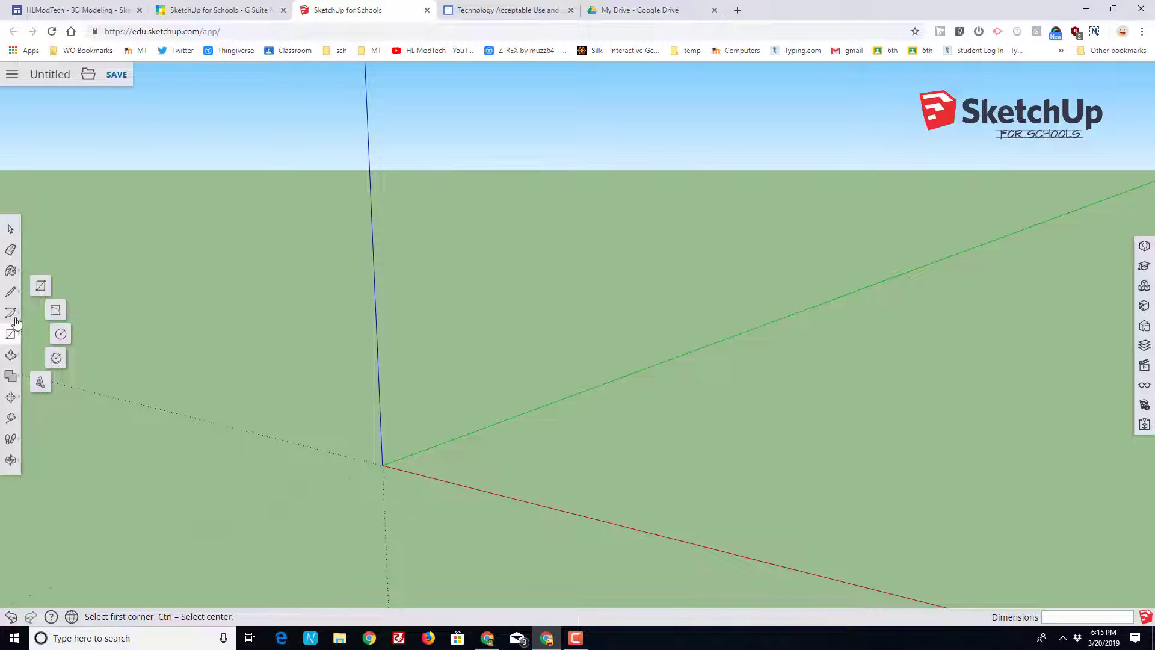
{"action": "left_click", "coordinate": [41, 291]}
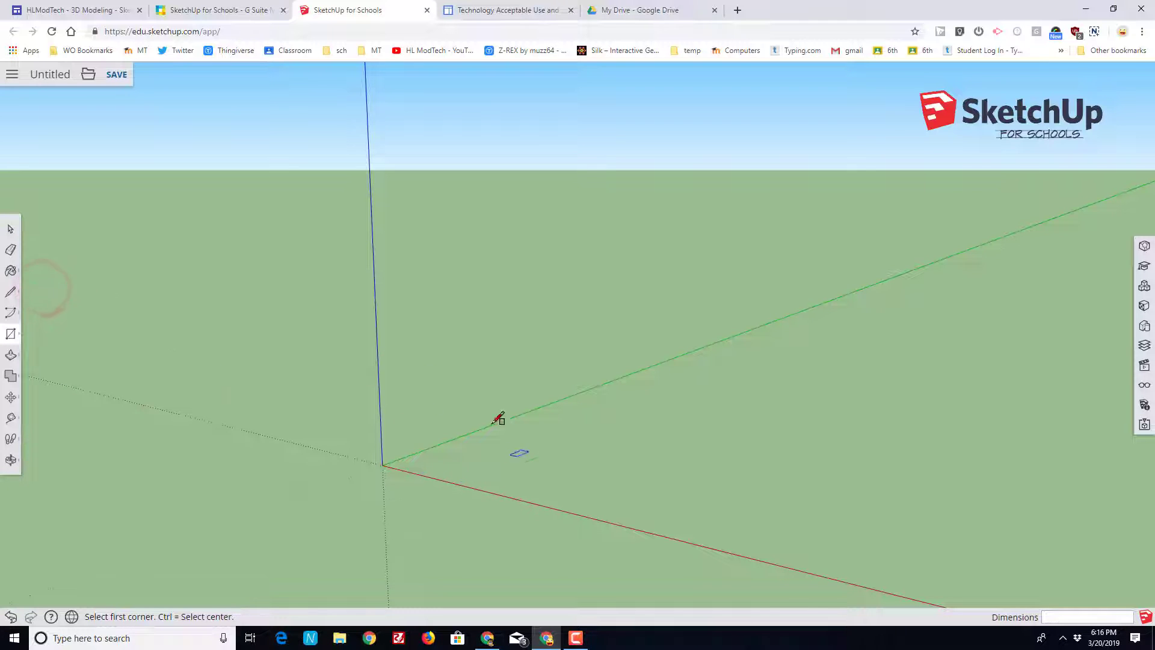
{"action": "left_click", "coordinate": [382, 464]}
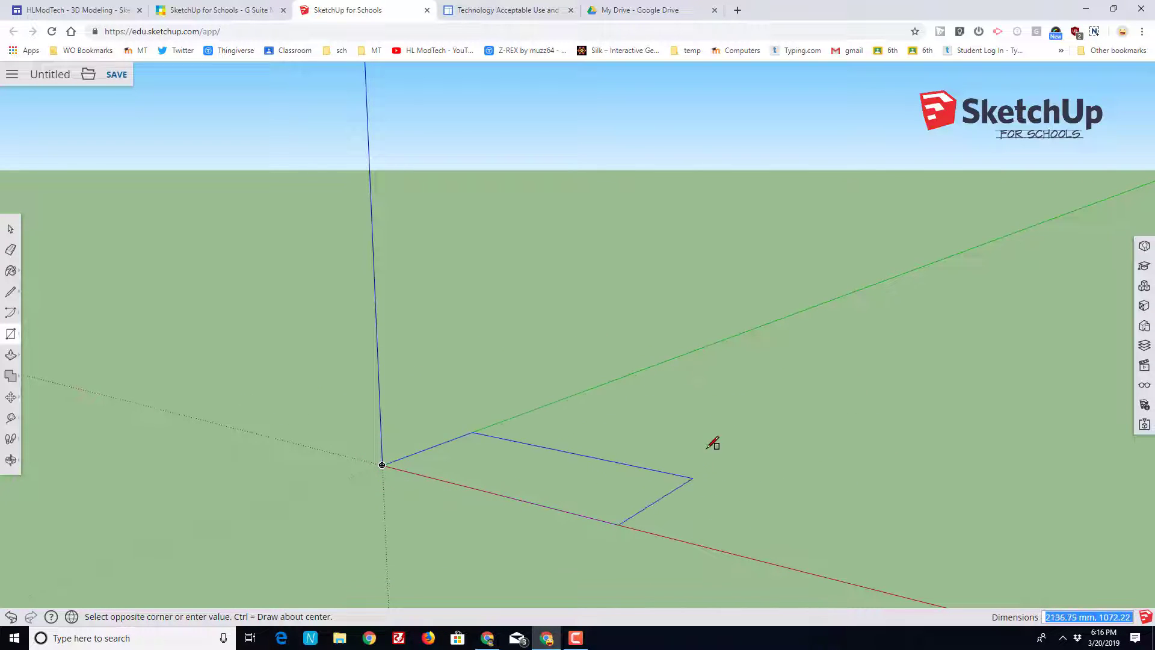
{"action": "type", "text": "50"}
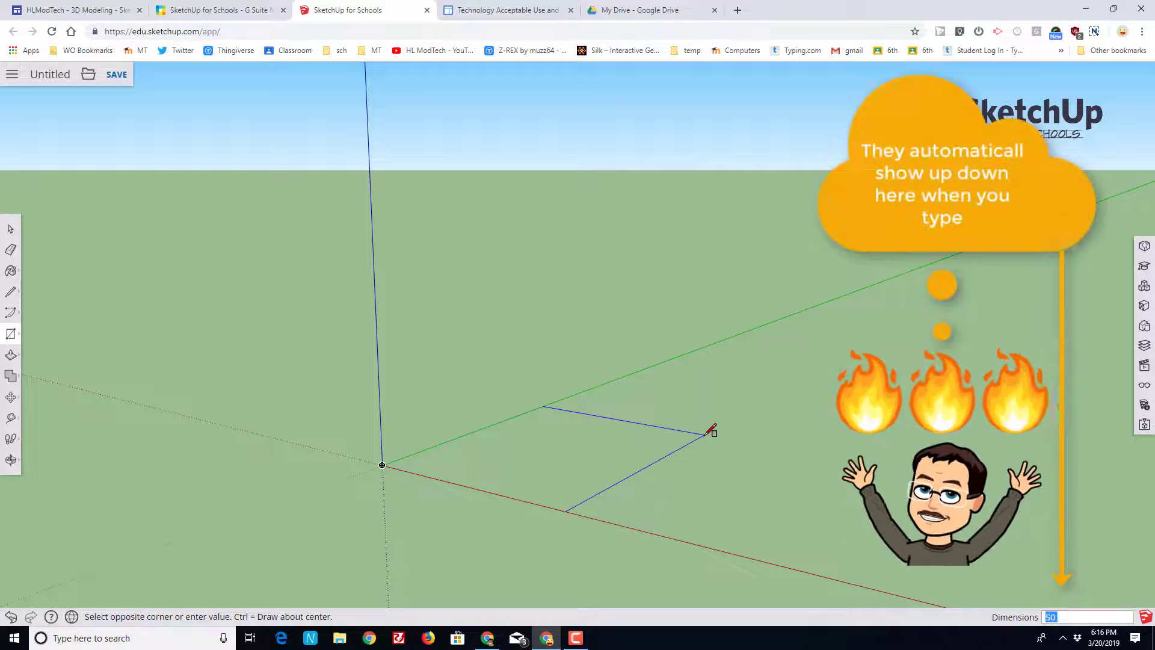
{"action": "type", "text": ",50"}
{"action": "key", "text": "Return"}
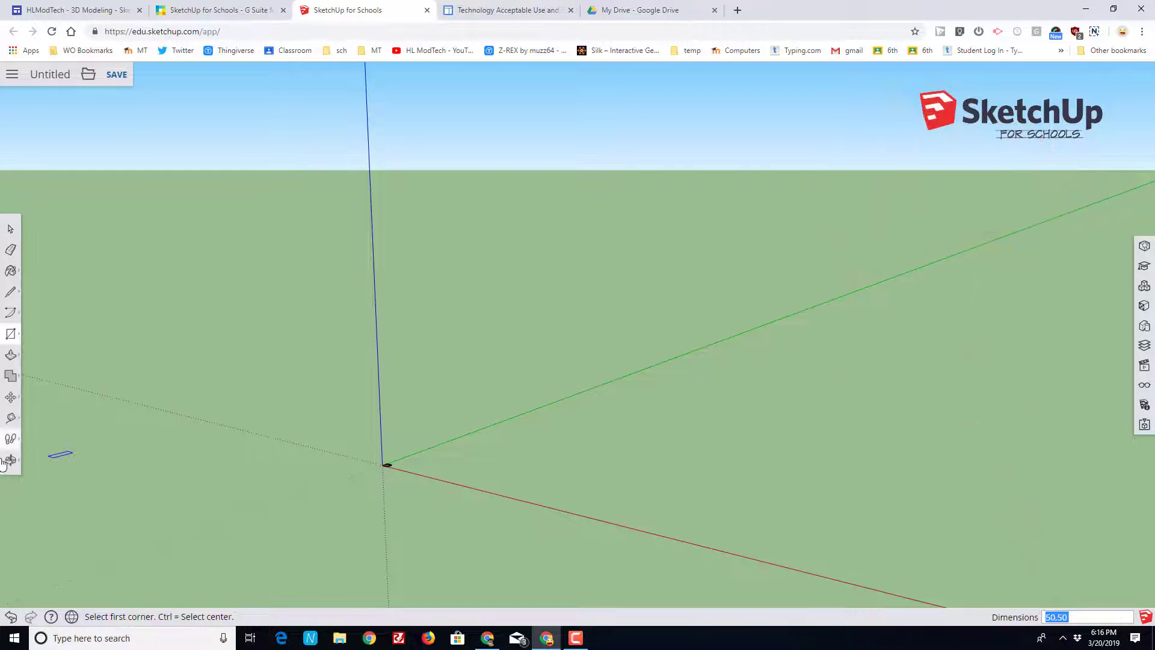
Zoom extents, orbit and pan to view the square face large from above at an angle.
{"action": "left_click", "coordinate": [10, 465]}
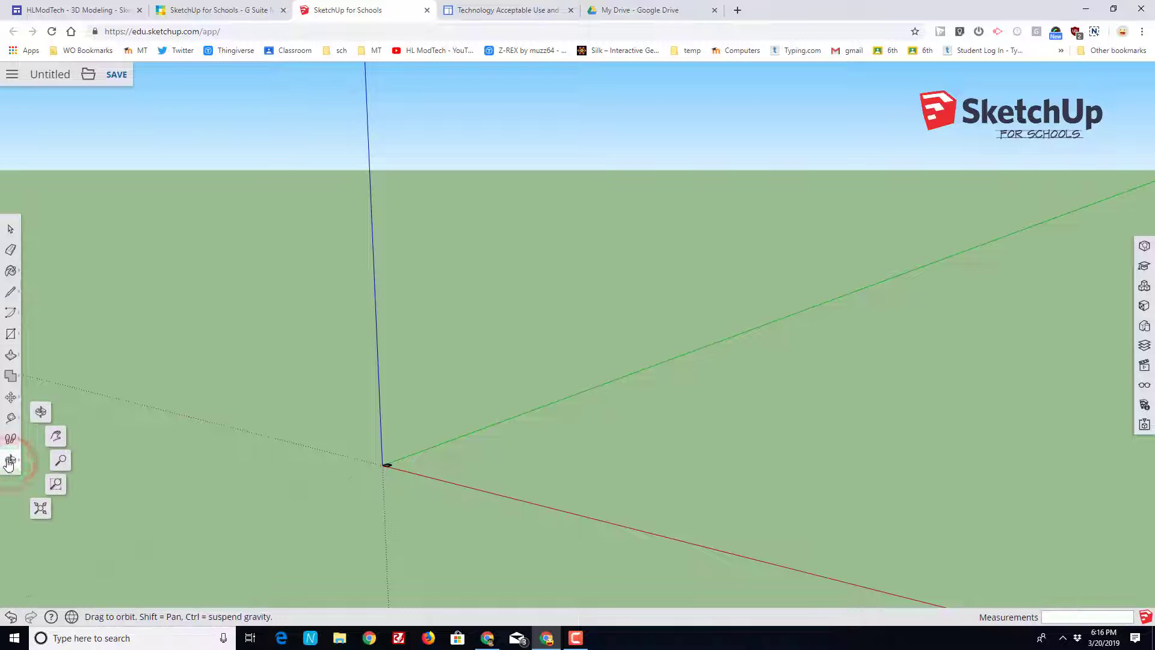
{"action": "left_click", "coordinate": [41, 511]}
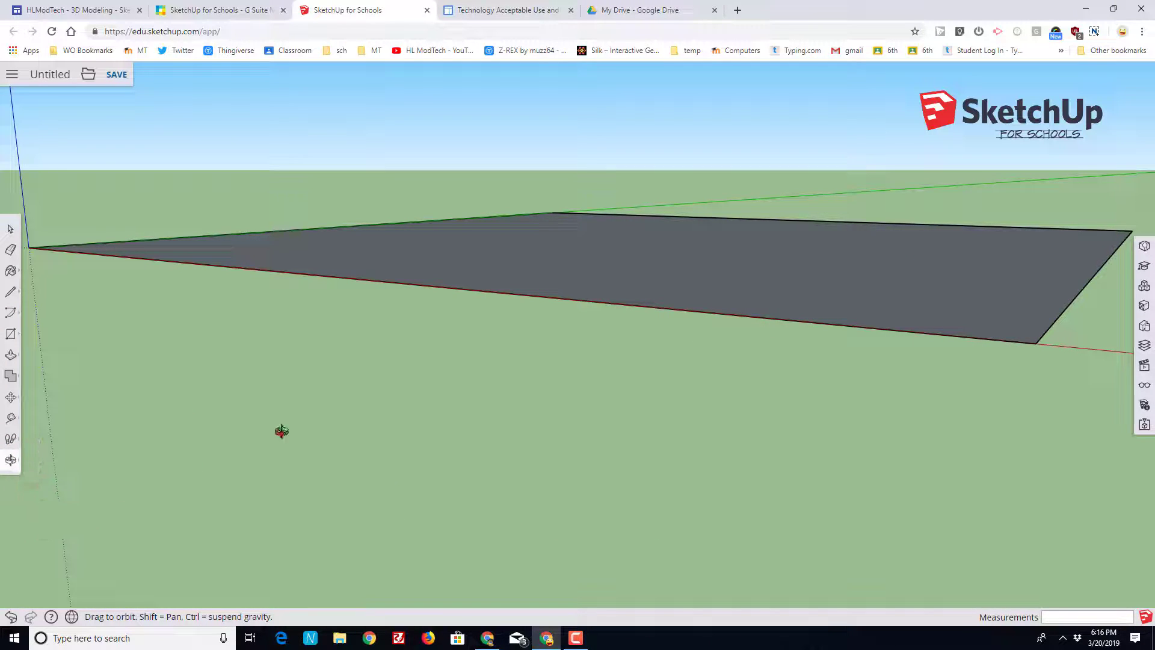
{"action": "scroll", "coordinate": [545, 267], "scroll_direction": "down", "scroll_amount": 6}
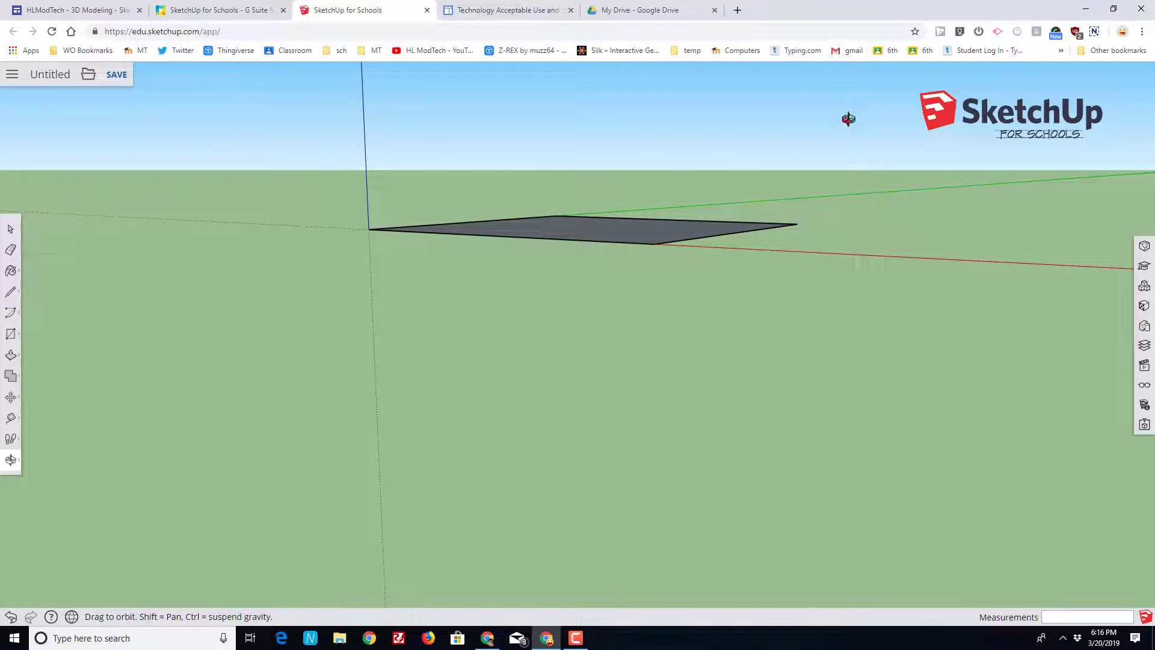
{"action": "left_click_drag", "start_coordinate": [848, 119], "coordinate": [495, 303]}
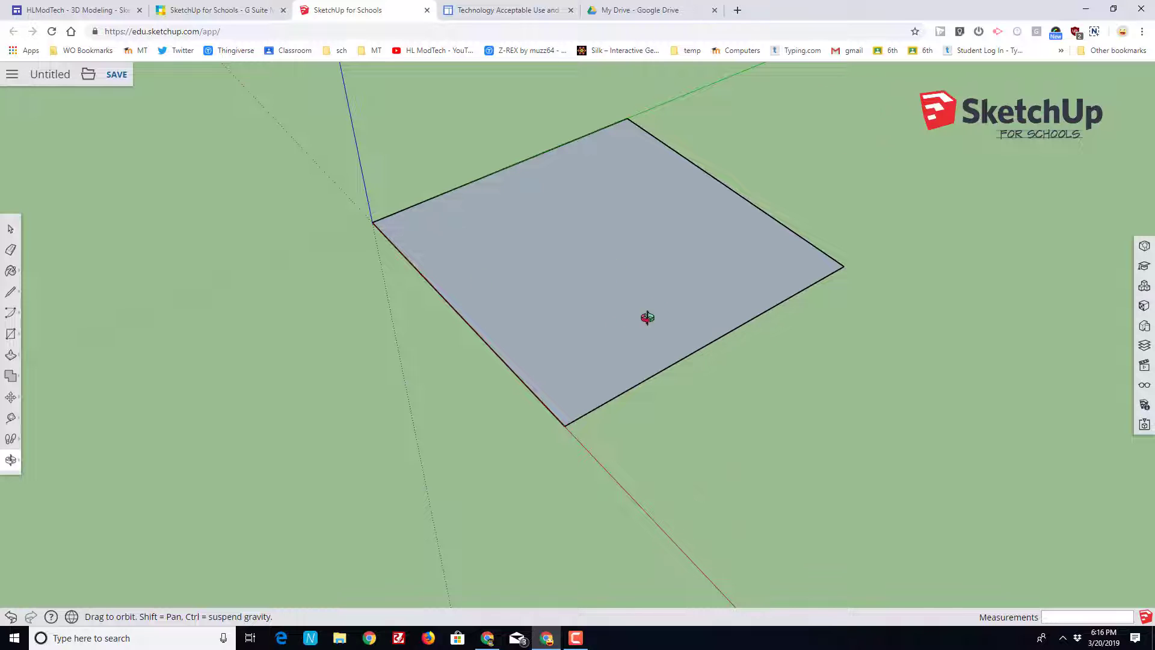
{"action": "left_click", "coordinate": [9, 465]}
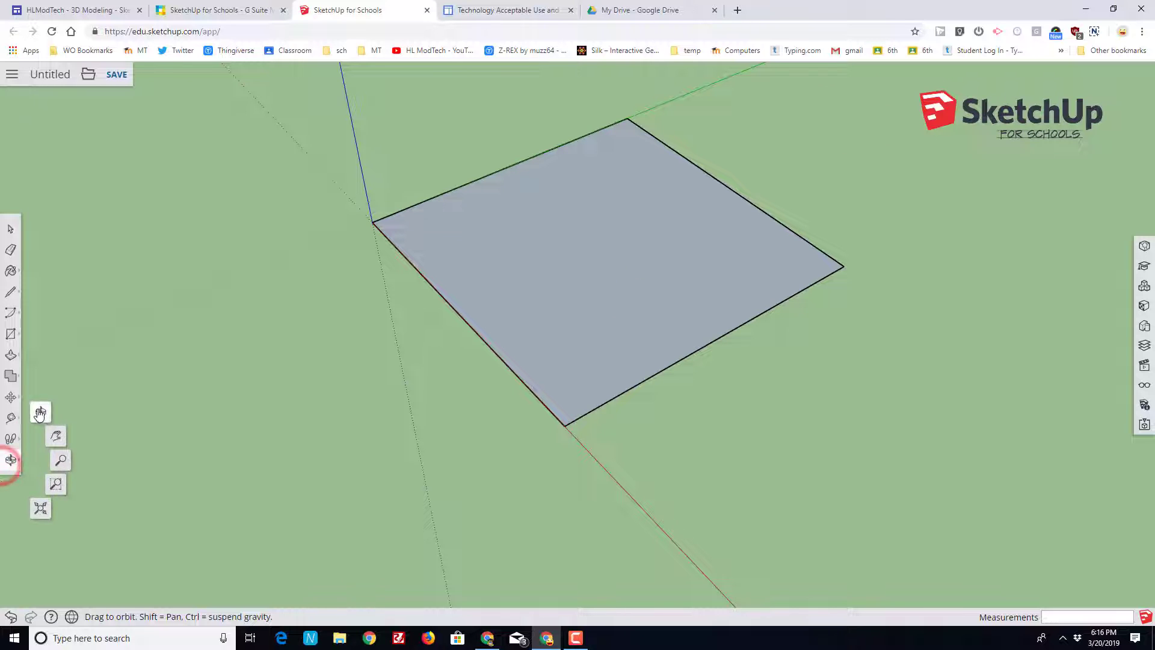
{"action": "left_click", "coordinate": [40, 413]}
{"action": "left_click_drag", "start_coordinate": [982, 225], "coordinate": [664, 294]}
{"action": "scroll", "coordinate": [663, 294], "scroll_direction": "down", "scroll_amount": 2}
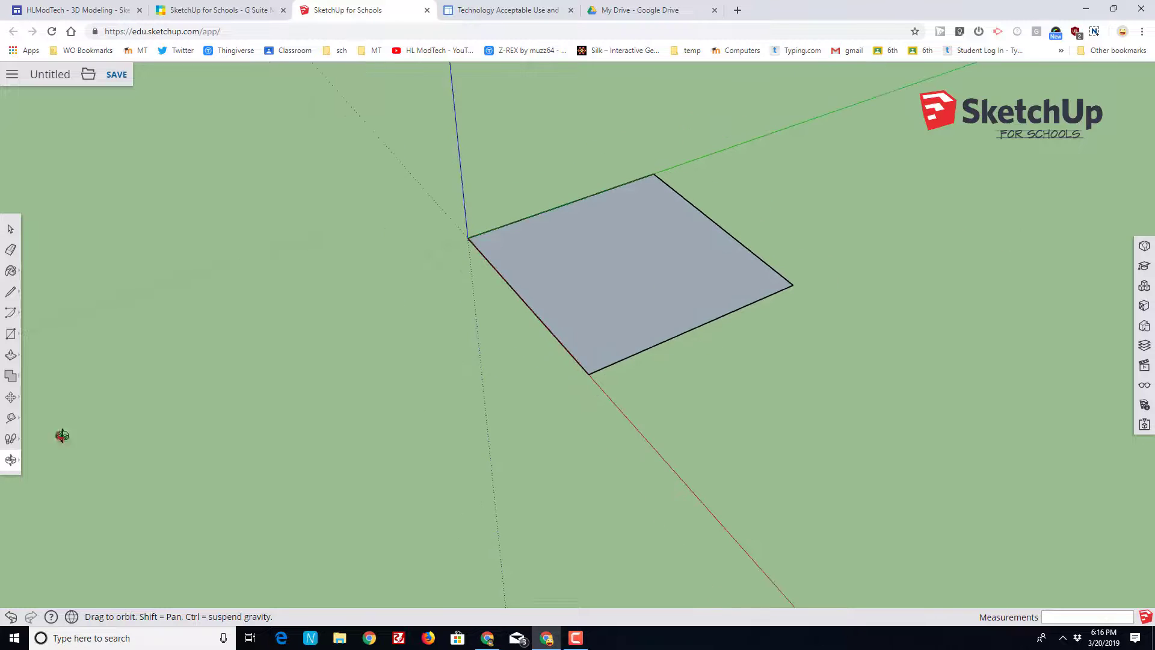
{"action": "left_click", "coordinate": [9, 466]}
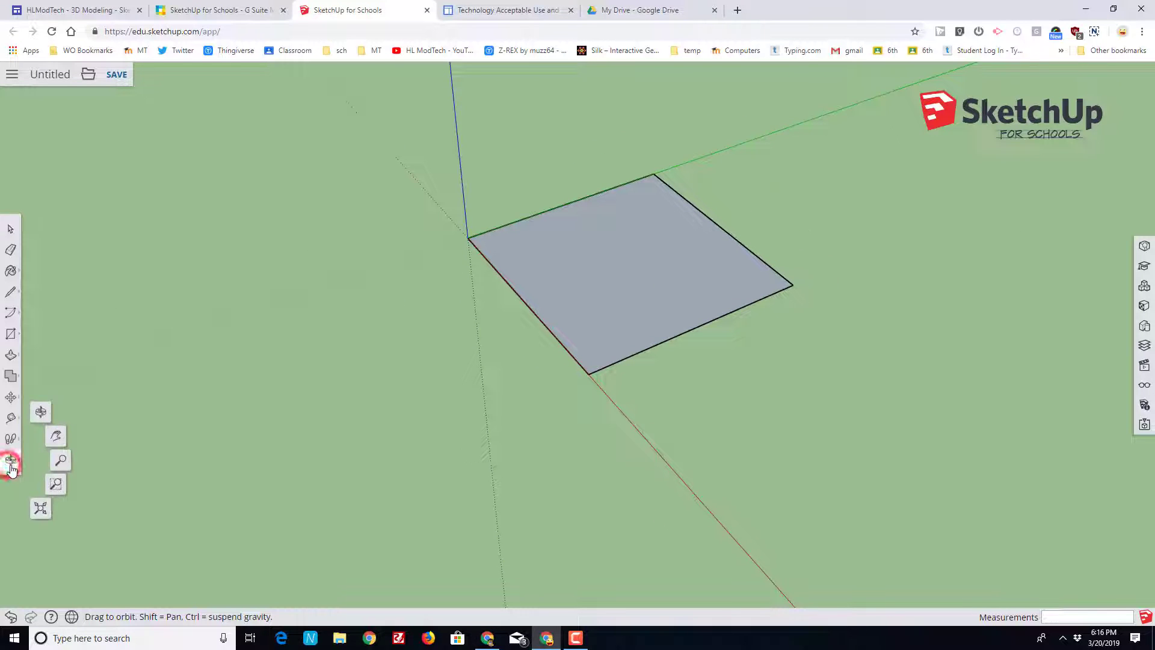
{"action": "left_click", "coordinate": [59, 439]}
{"action": "left_click_drag", "start_coordinate": [760, 403], "coordinate": [650, 423]}
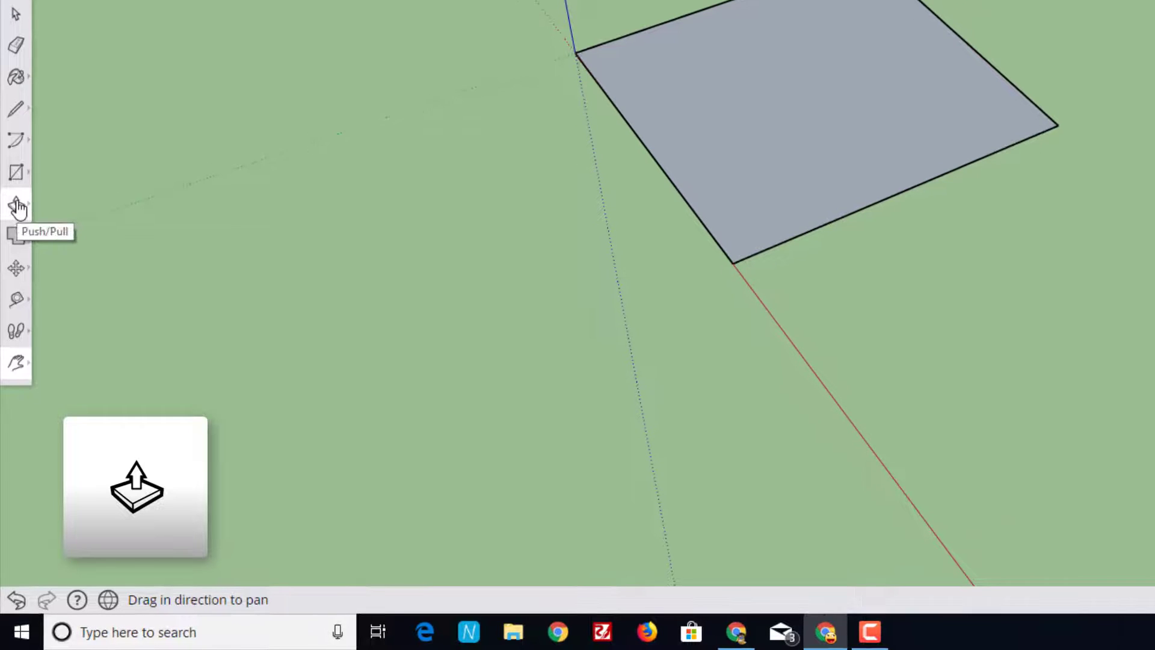
Push/pull the square face up 50 mm into a cube.
{"action": "left_click", "coordinate": [18, 207]}
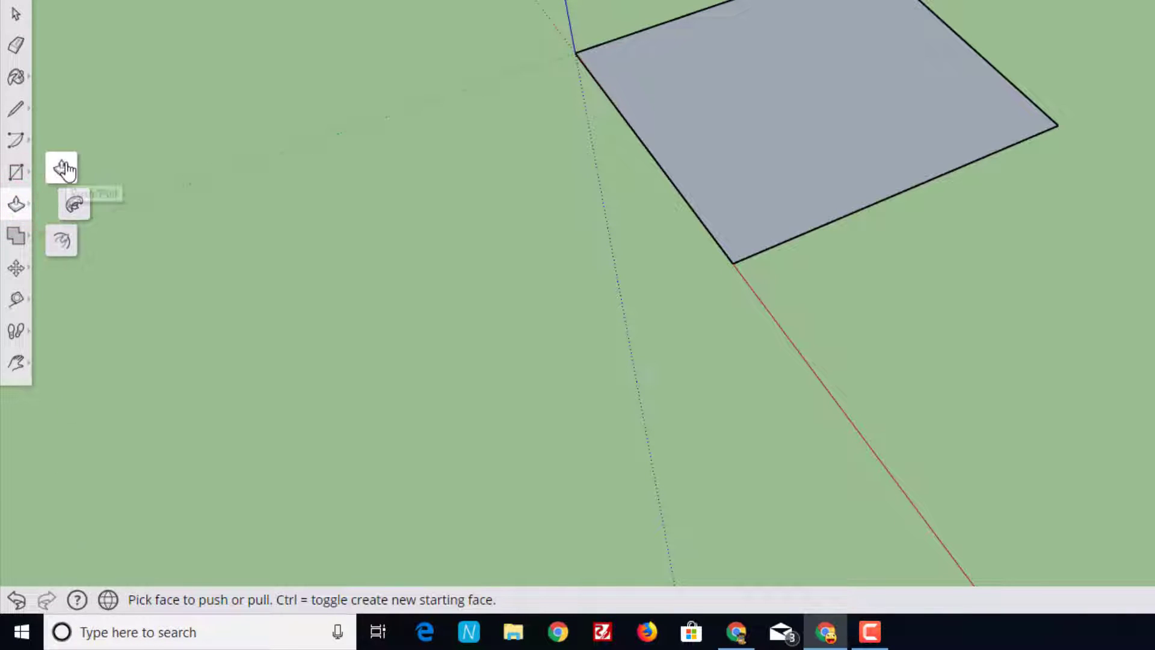
{"action": "left_click", "coordinate": [64, 168]}
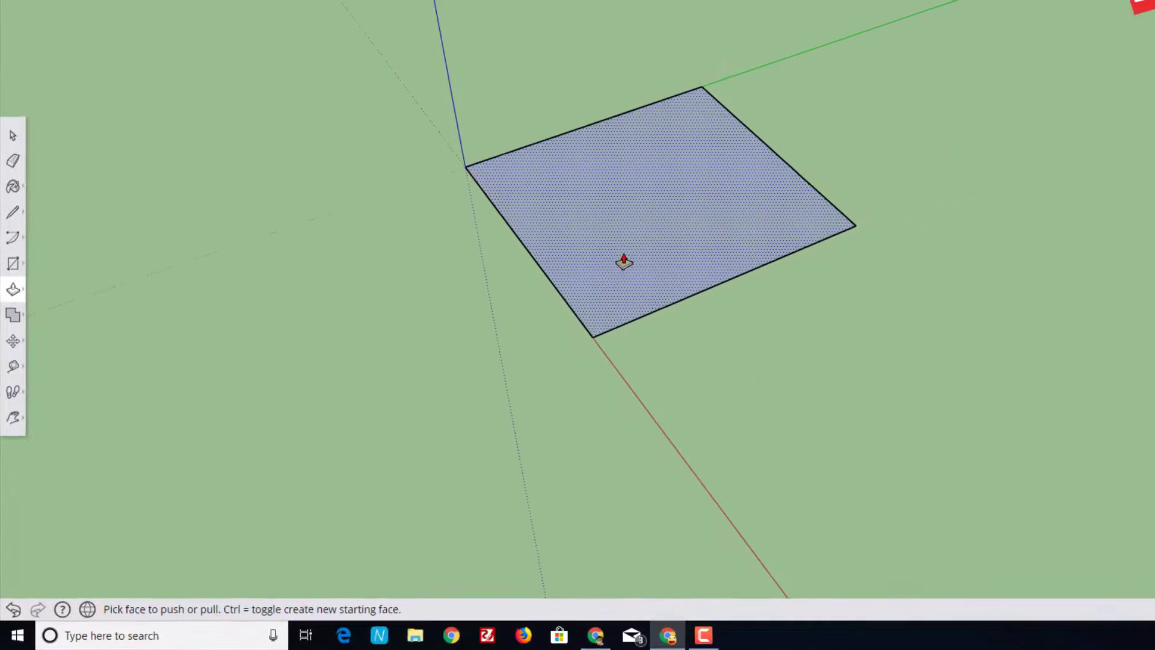
{"action": "left_click", "coordinate": [623, 260]}
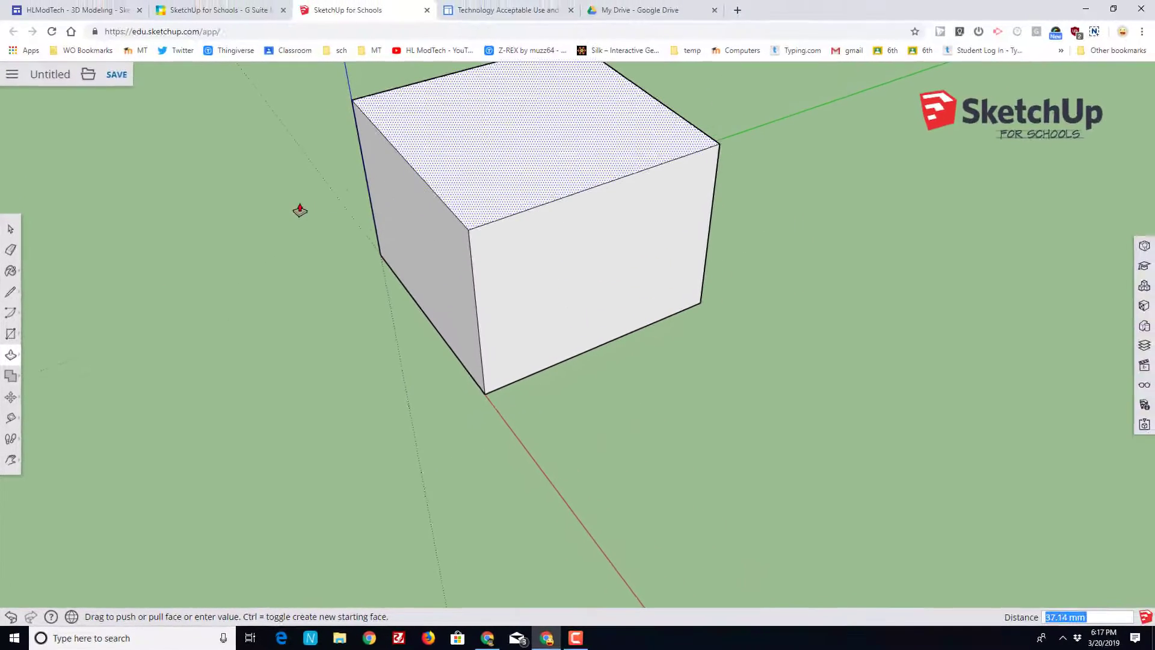
{"action": "type", "text": "50"}
{"action": "key", "text": "Return"}
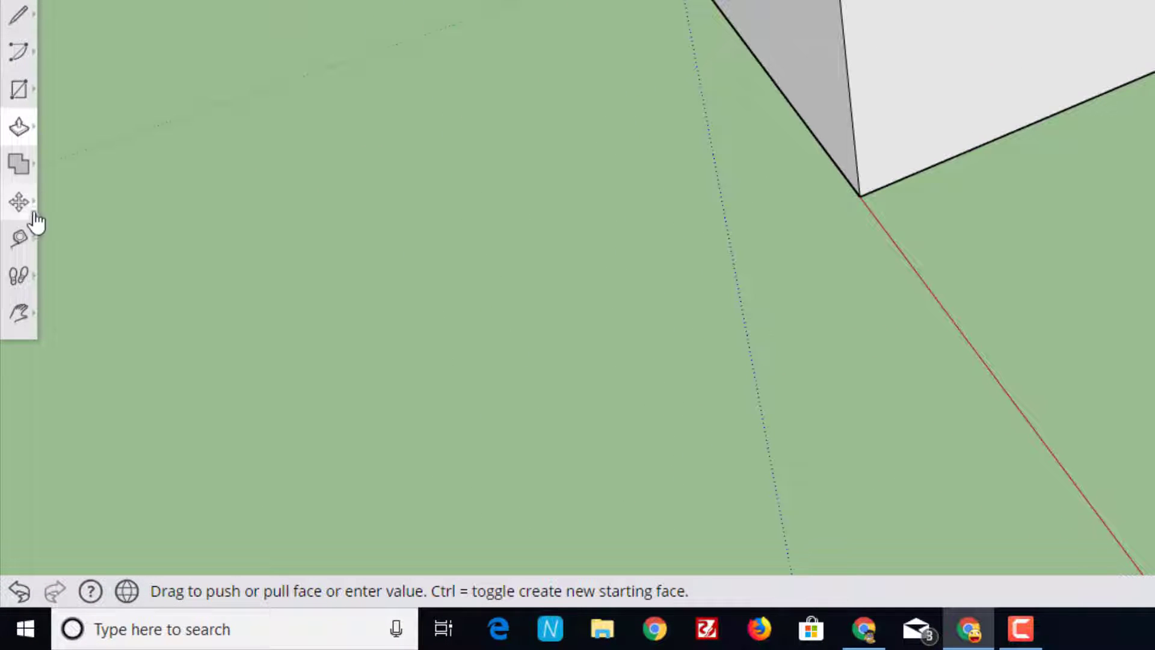
Dimension the cube's two bottom edges, each 50.00 mm.
{"action": "left_click", "coordinate": [20, 237]}
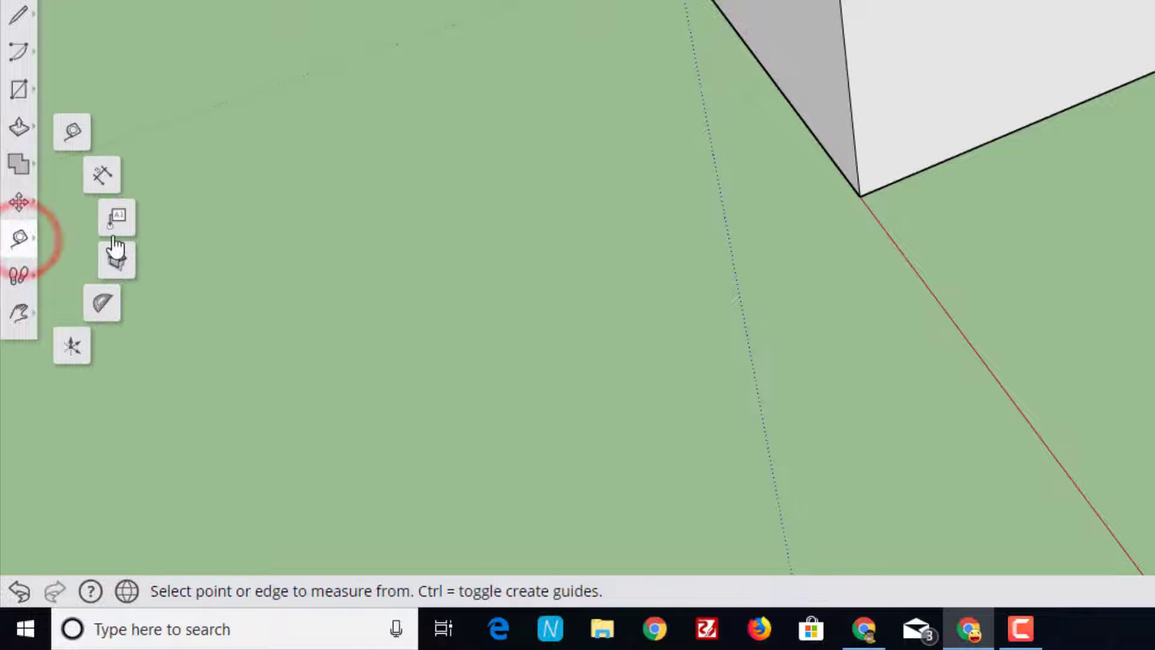
{"action": "left_click", "coordinate": [103, 177]}
{"action": "left_click", "coordinate": [377, 251]}
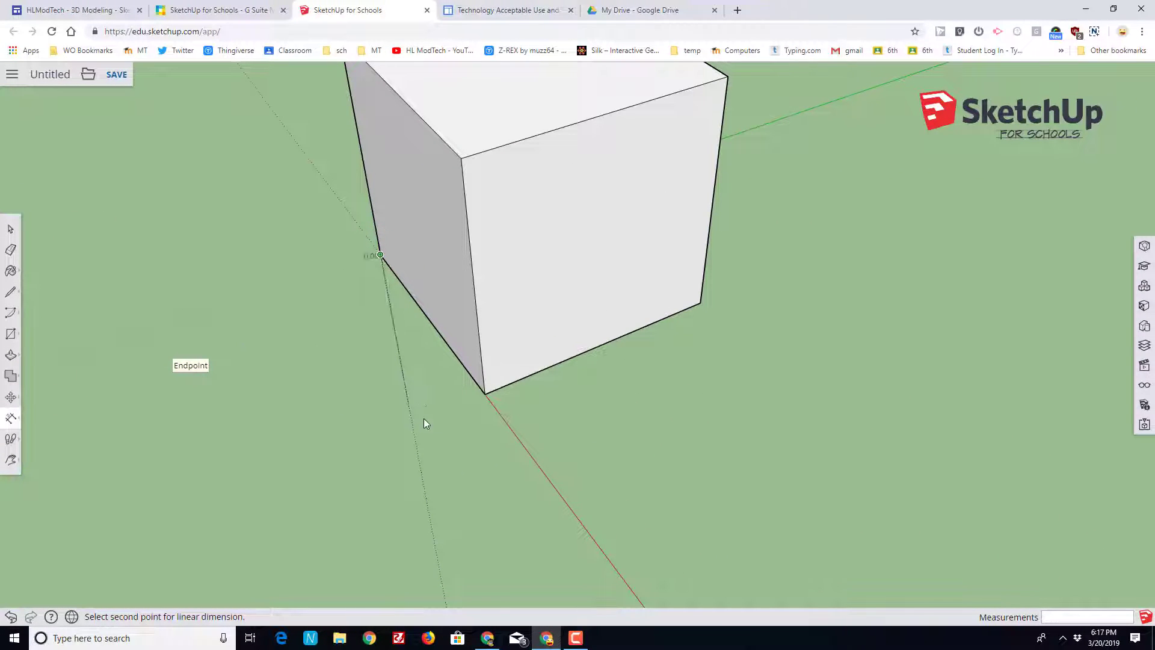
{"action": "left_click", "coordinate": [484, 394]}
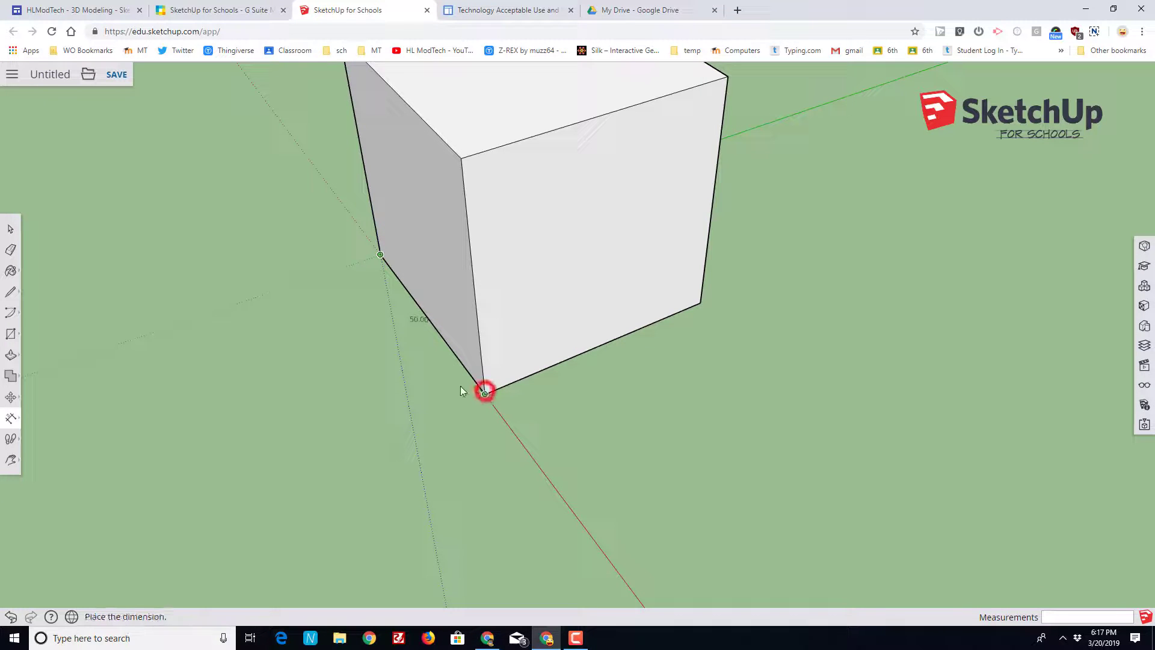
{"action": "left_click", "coordinate": [396, 351]}
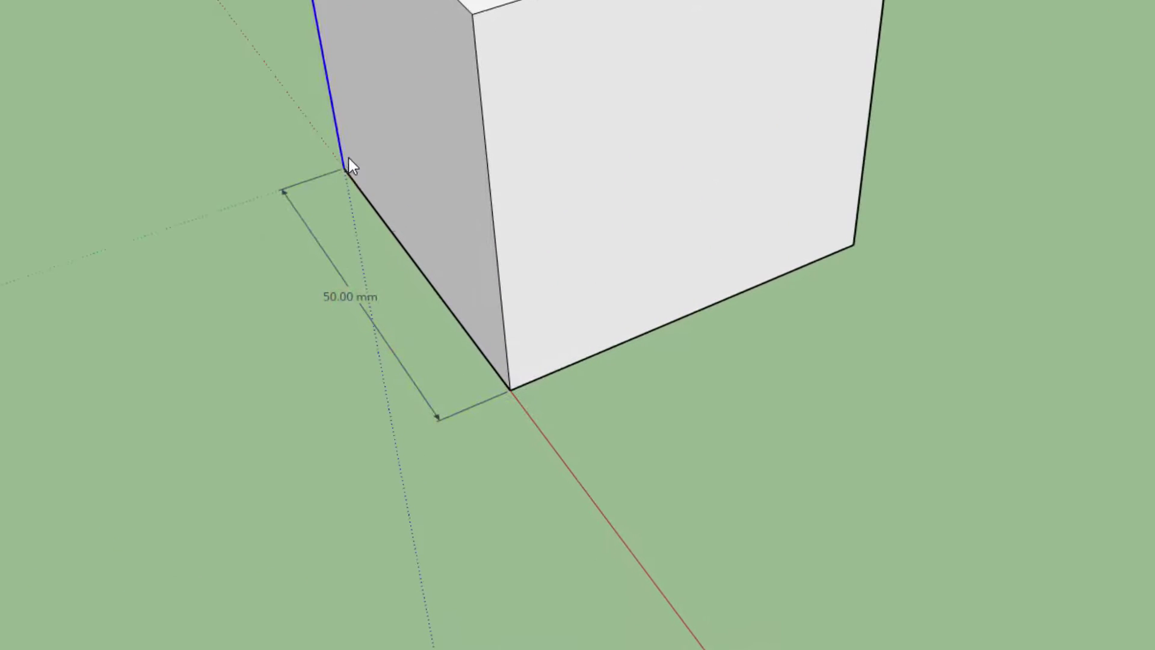
{"action": "key", "text": "m"}
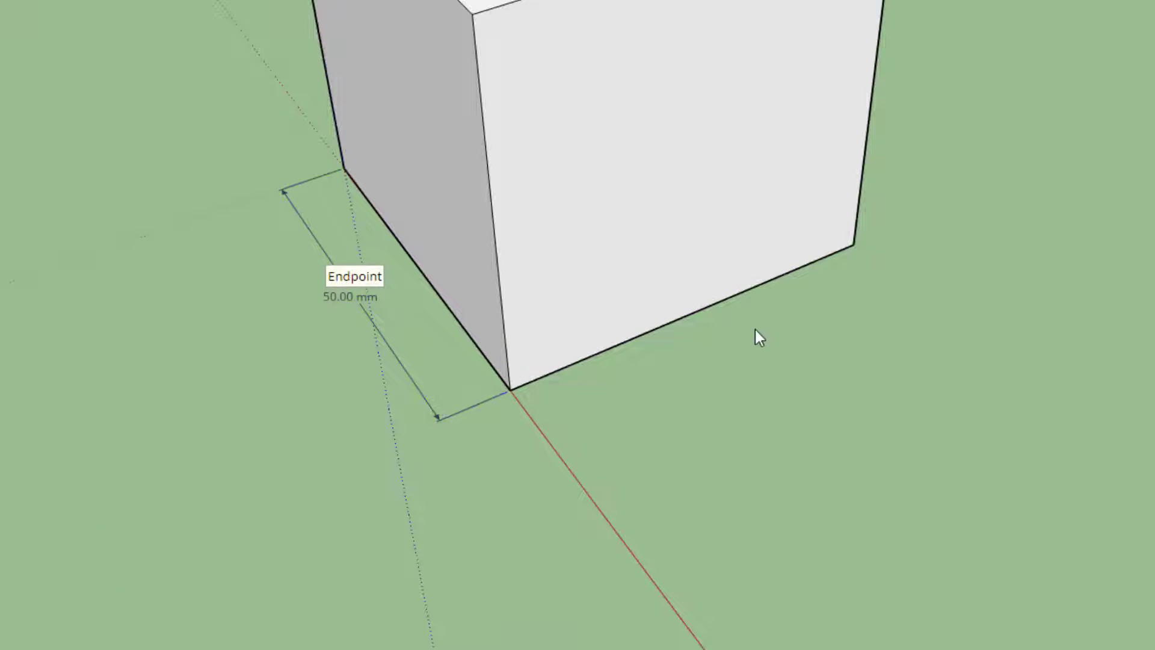
{"action": "left_click", "coordinate": [856, 243]}
{"action": "left_click", "coordinate": [510, 389]}
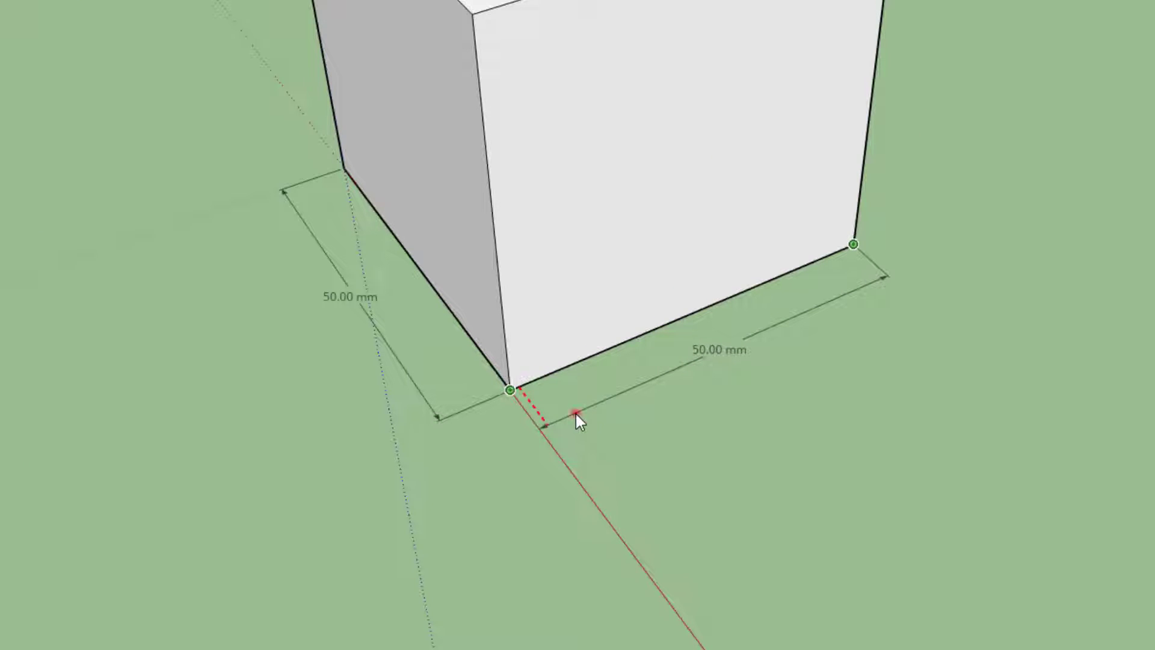
{"action": "left_click", "coordinate": [576, 414]}
{"action": "left_click", "coordinate": [88, 75]}
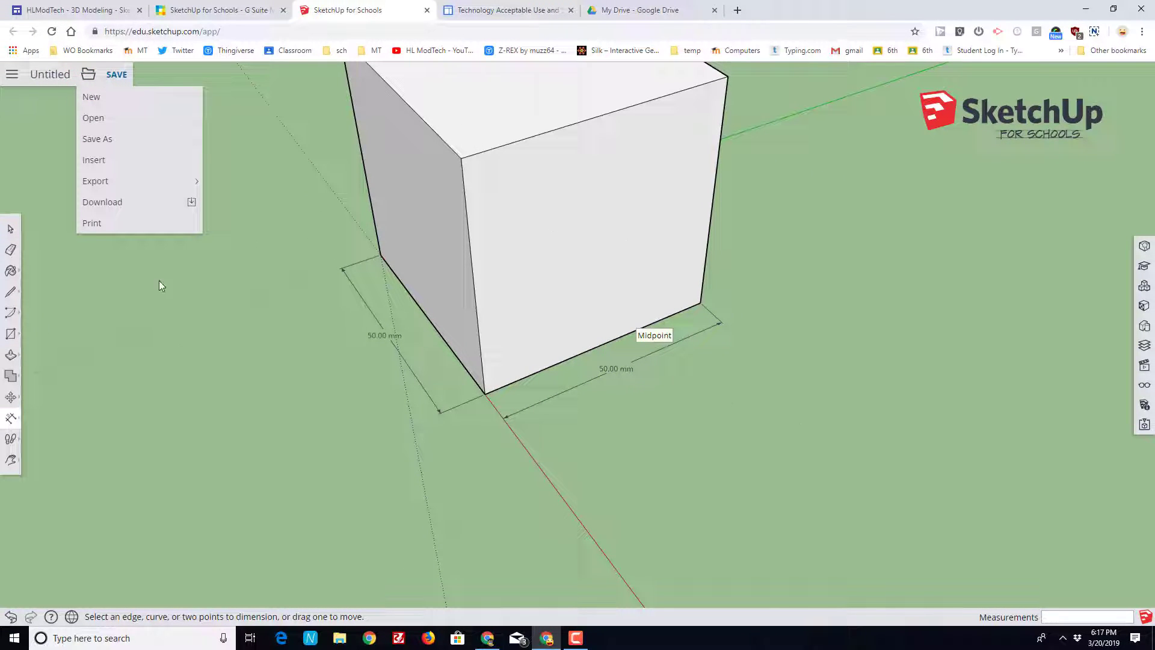
Add a 50.00 mm height dimension on the cube's front vertical edge.
{"action": "left_click", "coordinate": [13, 419]}
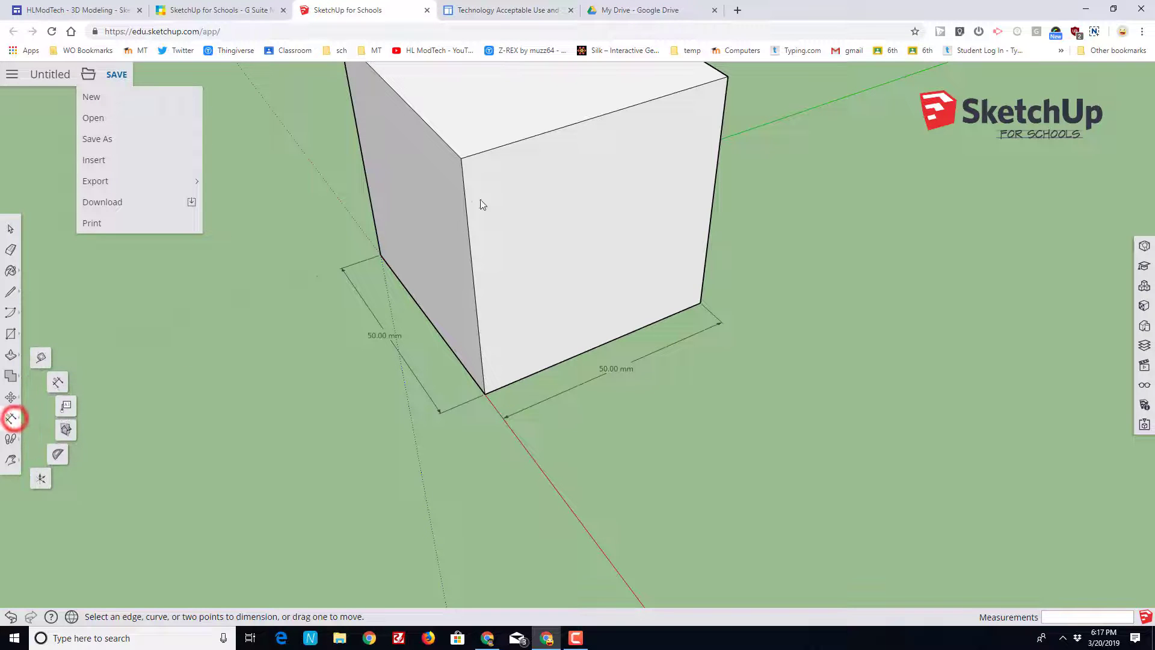
{"action": "left_click", "coordinate": [460, 159]}
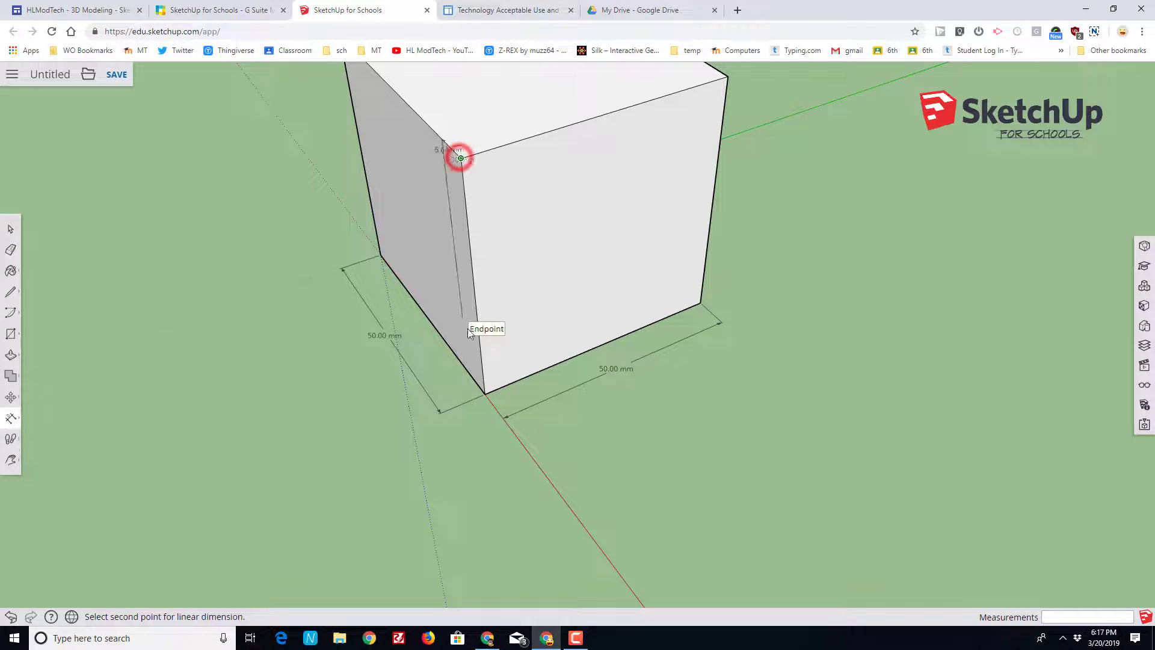
{"action": "left_click", "coordinate": [485, 393]}
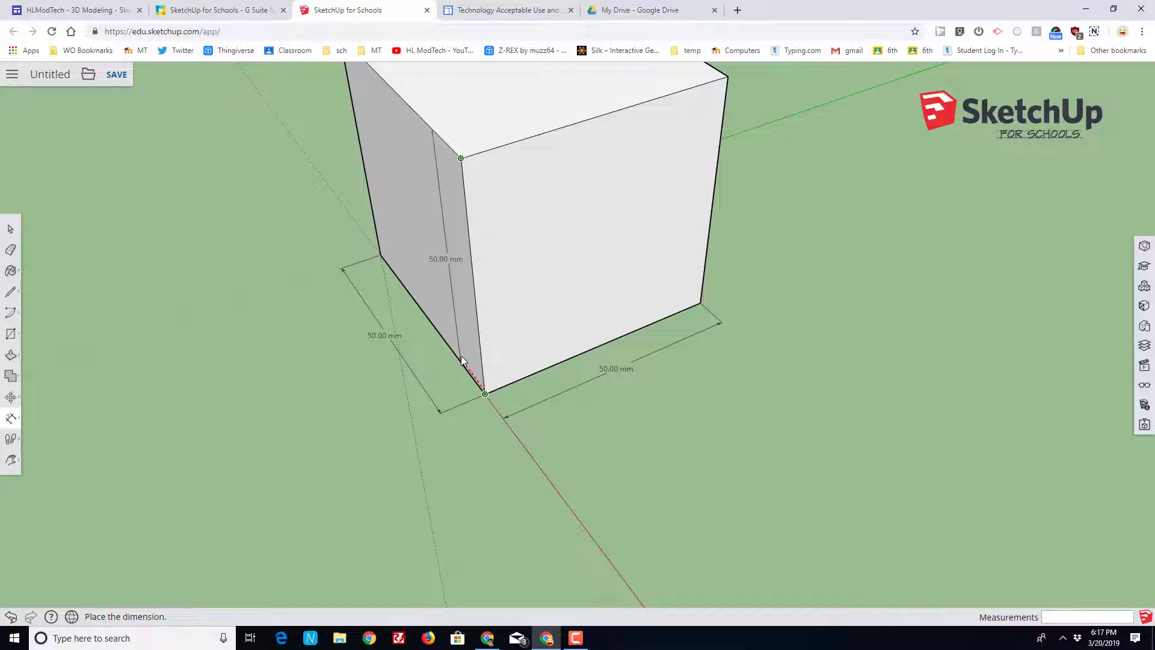
{"action": "left_click", "coordinate": [508, 365]}
{"action": "scroll", "coordinate": [598, 376], "scroll_direction": "down", "scroll_amount": 3}
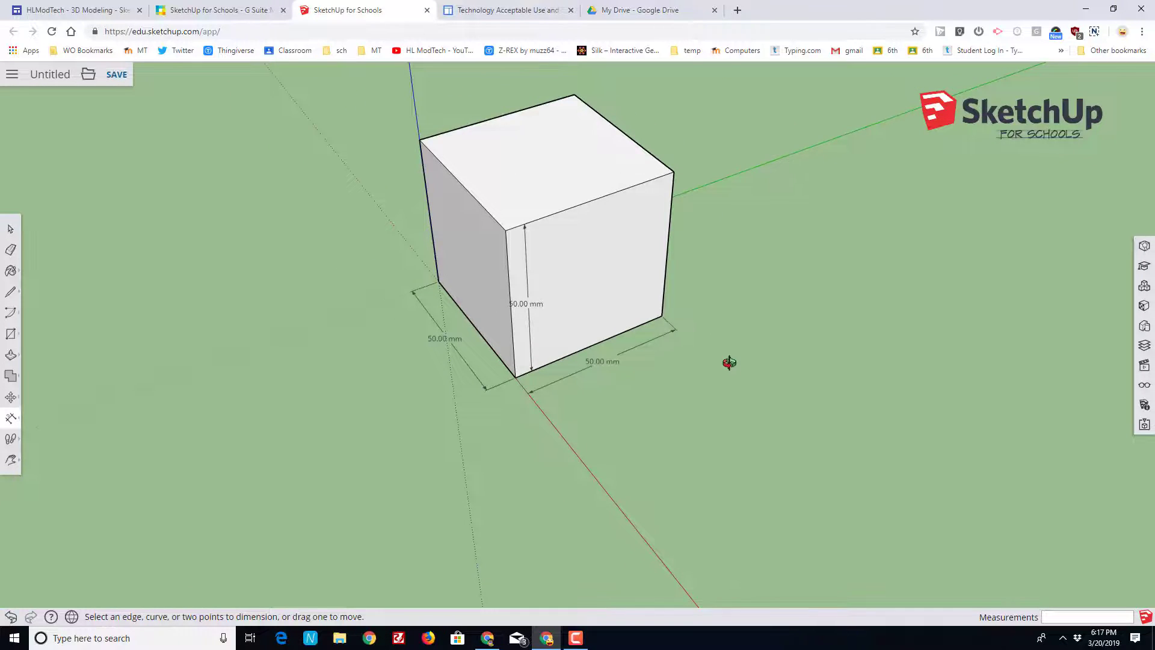
Offset the cube's top face inward 15 mm to create an inset square.
{"action": "middle_click_drag", "start_coordinate": [728, 362], "coordinate": [378, 365]}
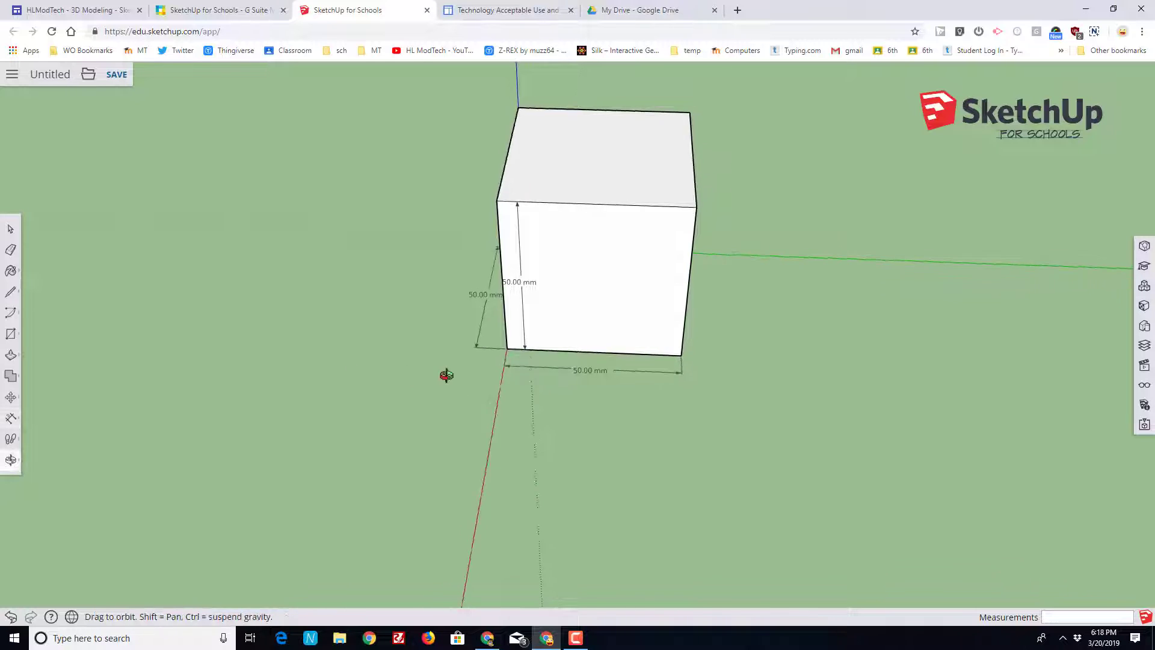
{"action": "middle_click_drag", "start_coordinate": [474, 373], "coordinate": [569, 379]}
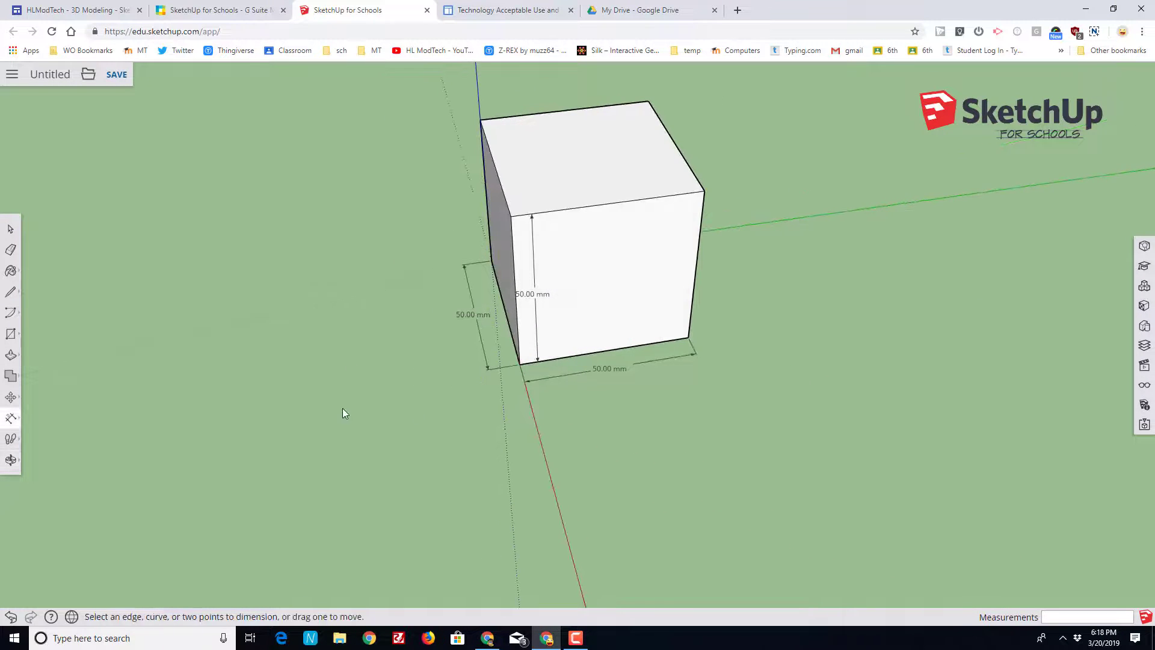
{"action": "middle_click_drag", "start_coordinate": [342, 408], "coordinate": [694, 395]}
{"action": "scroll", "coordinate": [744, 384], "scroll_direction": "up", "scroll_amount": 3}
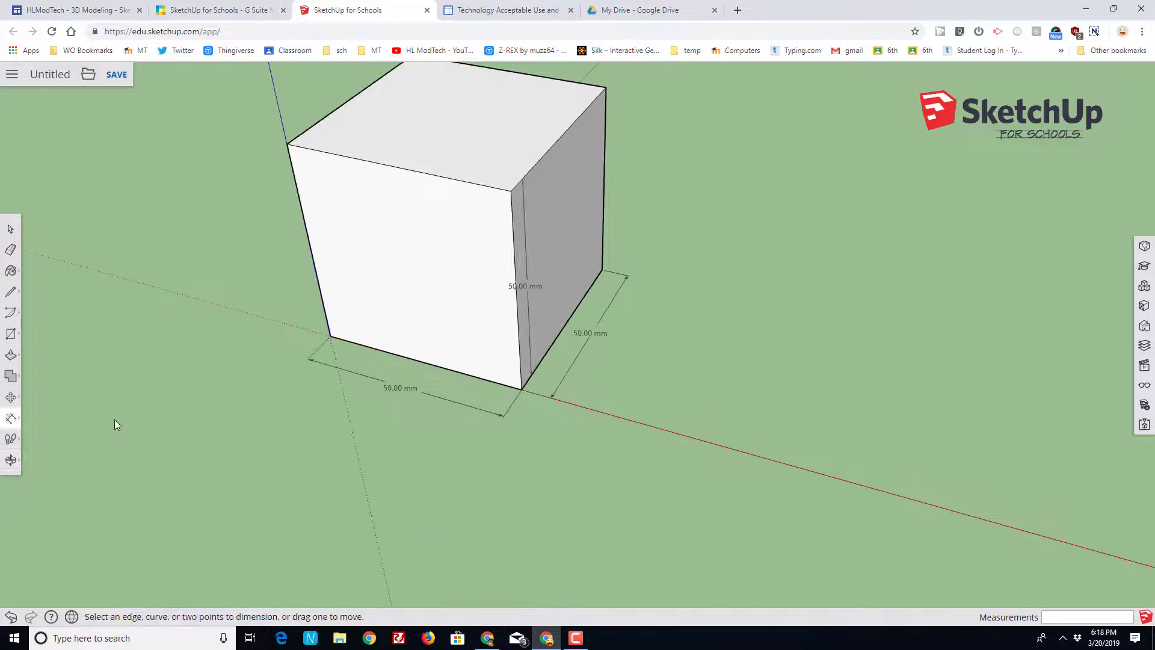
{"action": "left_click", "coordinate": [8, 460]}
{"action": "left_click", "coordinate": [45, 416]}
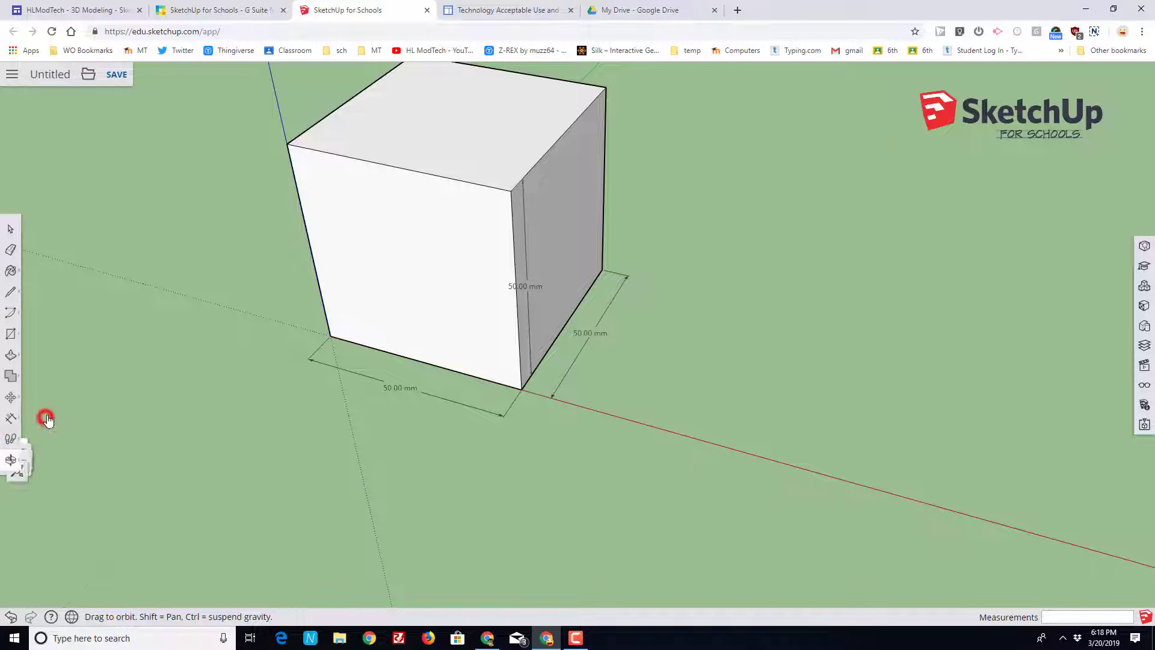
{"action": "left_click_drag", "start_coordinate": [658, 358], "coordinate": [545, 352]}
{"action": "scroll", "coordinate": [545, 352], "scroll_direction": "down", "scroll_amount": 5}
{"action": "left_click_drag", "start_coordinate": [626, 383], "coordinate": [615, 320]}
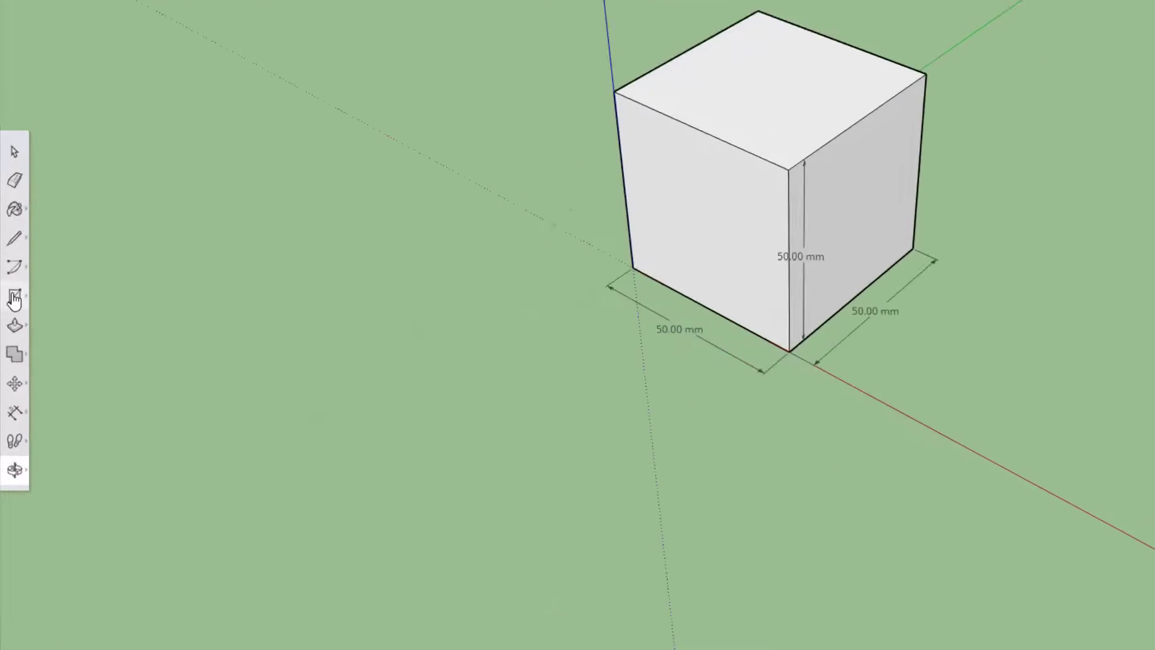
{"action": "left_click", "coordinate": [10, 355]}
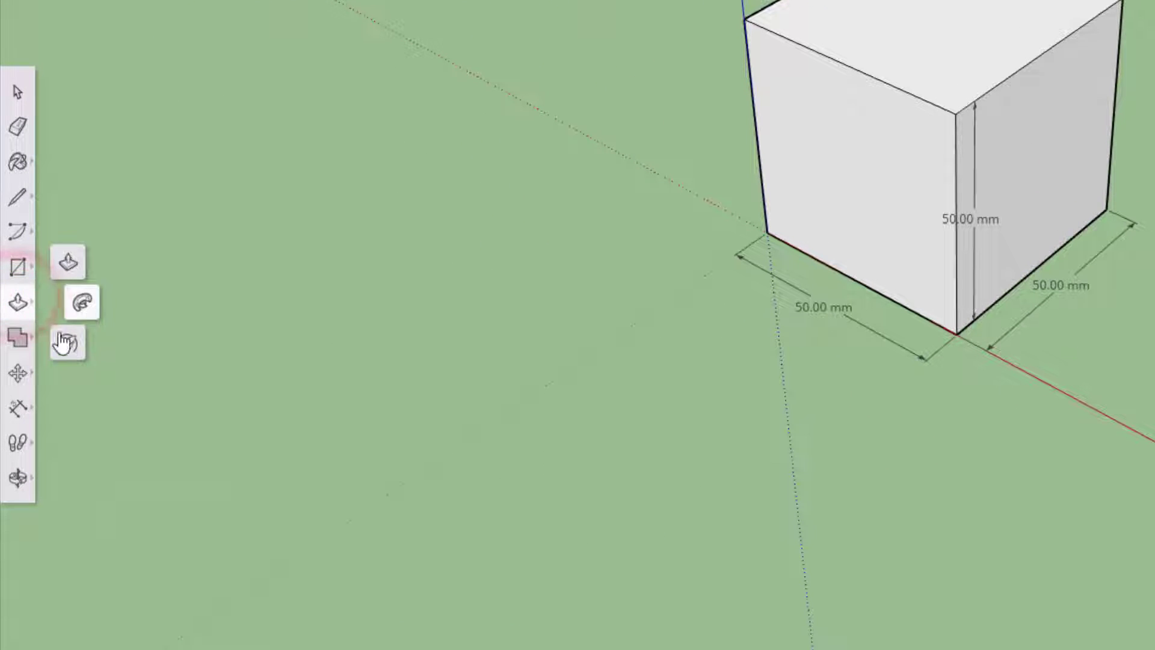
{"action": "left_click", "coordinate": [67, 347]}
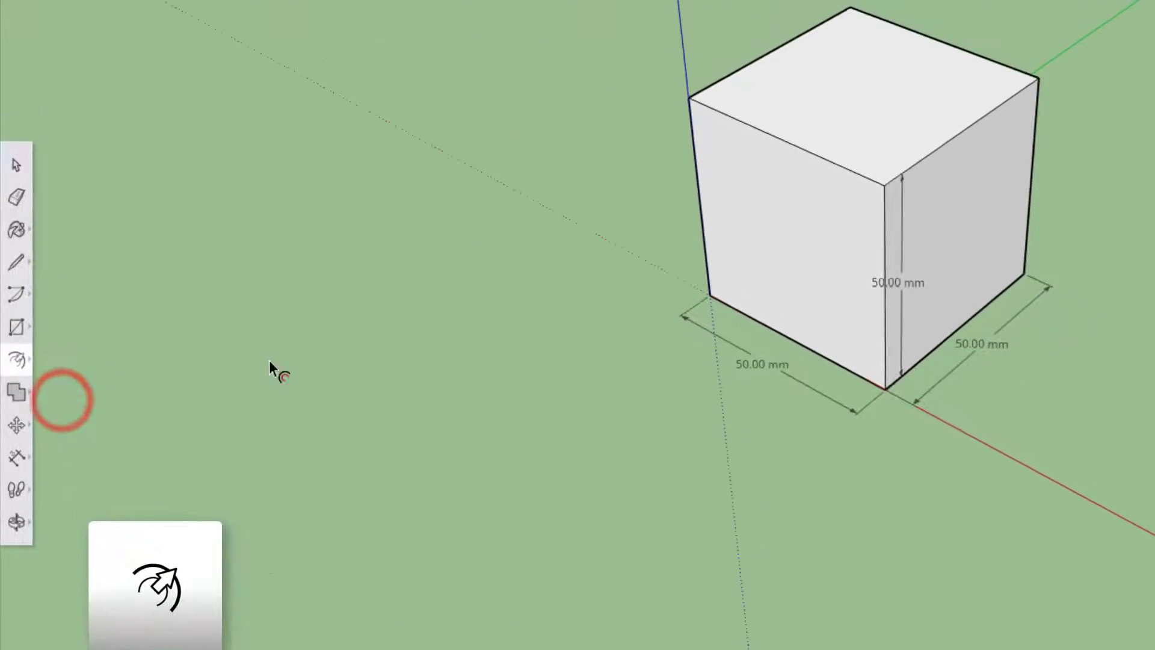
{"action": "left_click", "coordinate": [845, 163]}
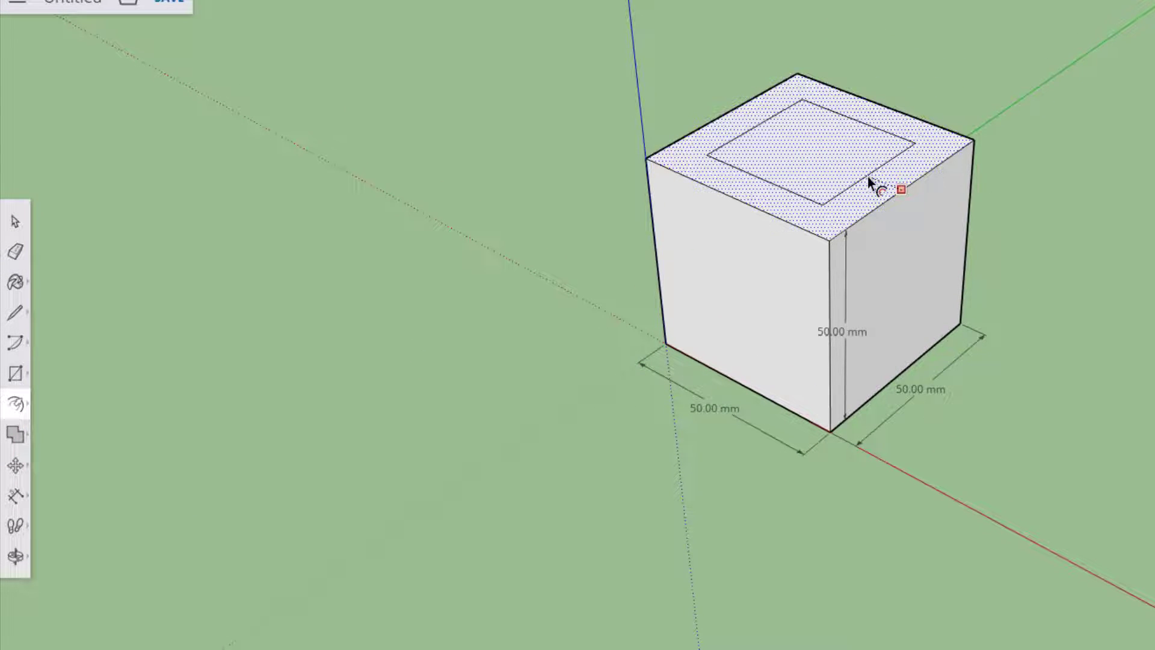
{"action": "left_click", "coordinate": [867, 175]}
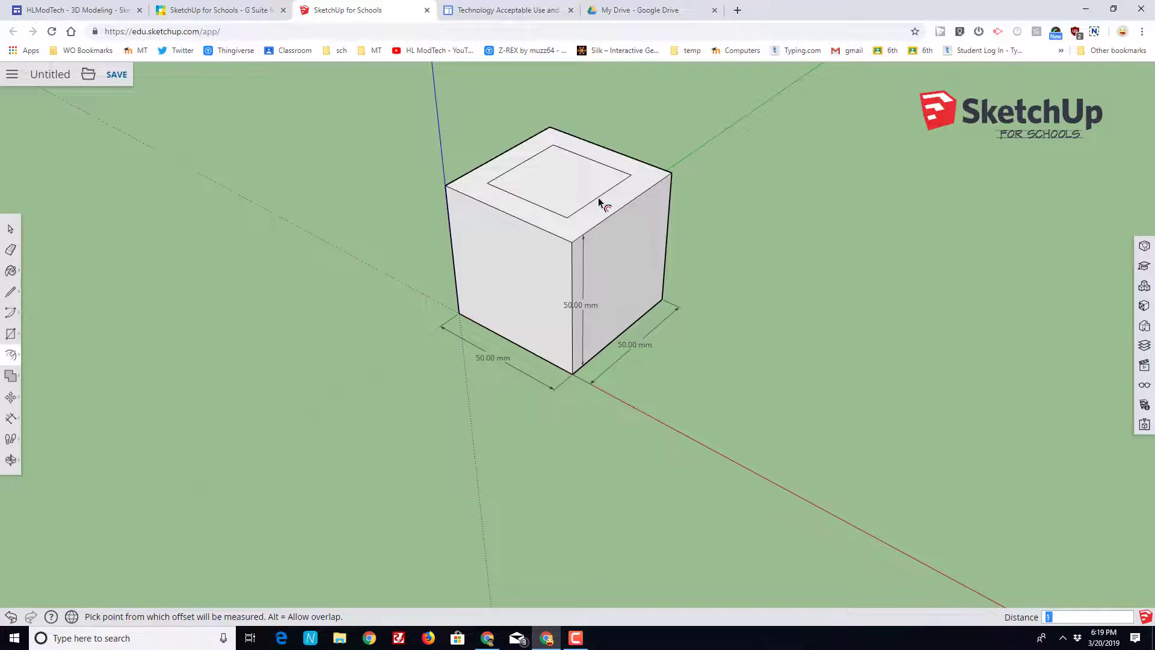
{"action": "key", "text": "Return"}
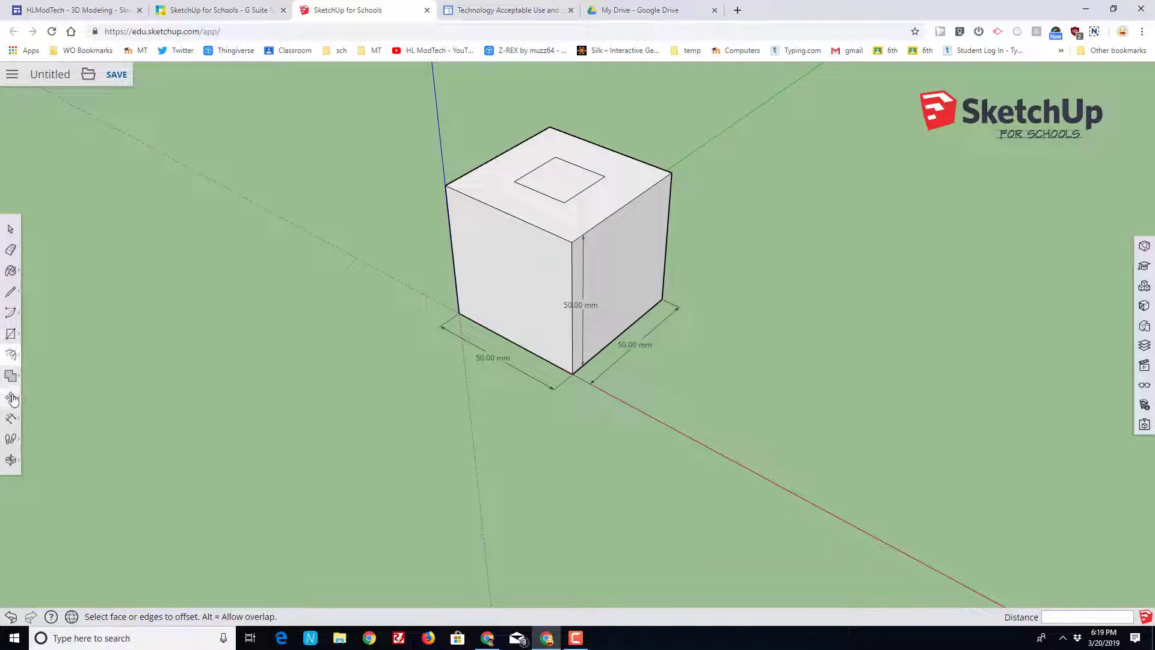
Pull the inset square up 30 mm into a smaller block.
{"action": "left_click", "coordinate": [10, 356]}
{"action": "left_click", "coordinate": [38, 332]}
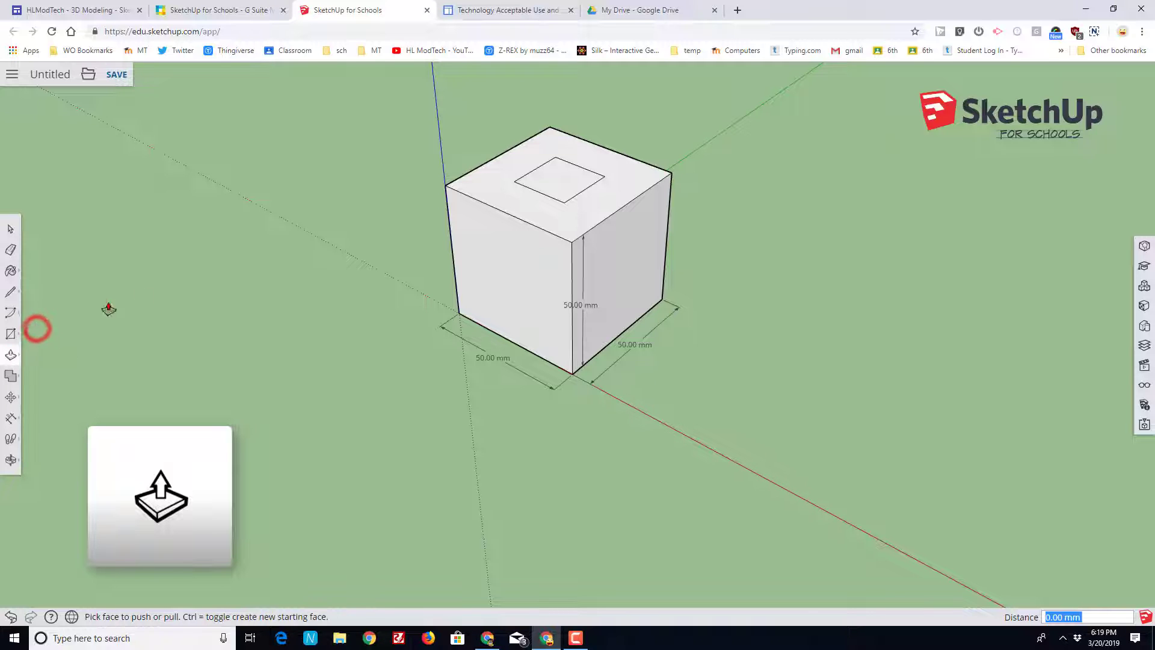
{"action": "left_click", "coordinate": [493, 198]}
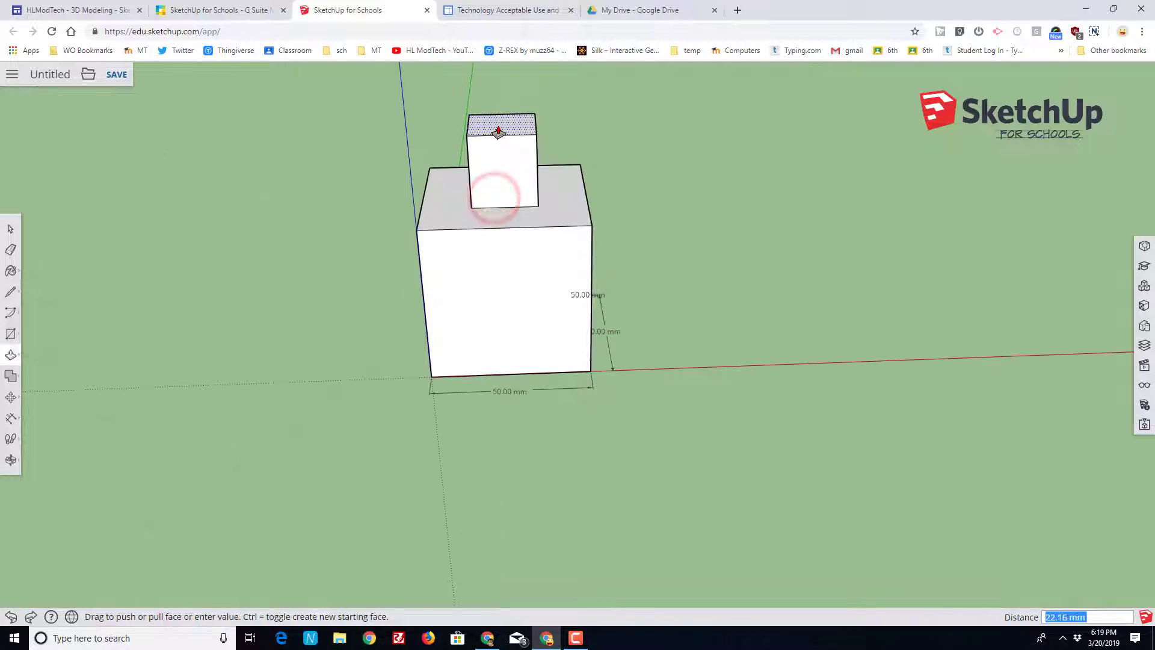
{"action": "key", "text": "Return"}
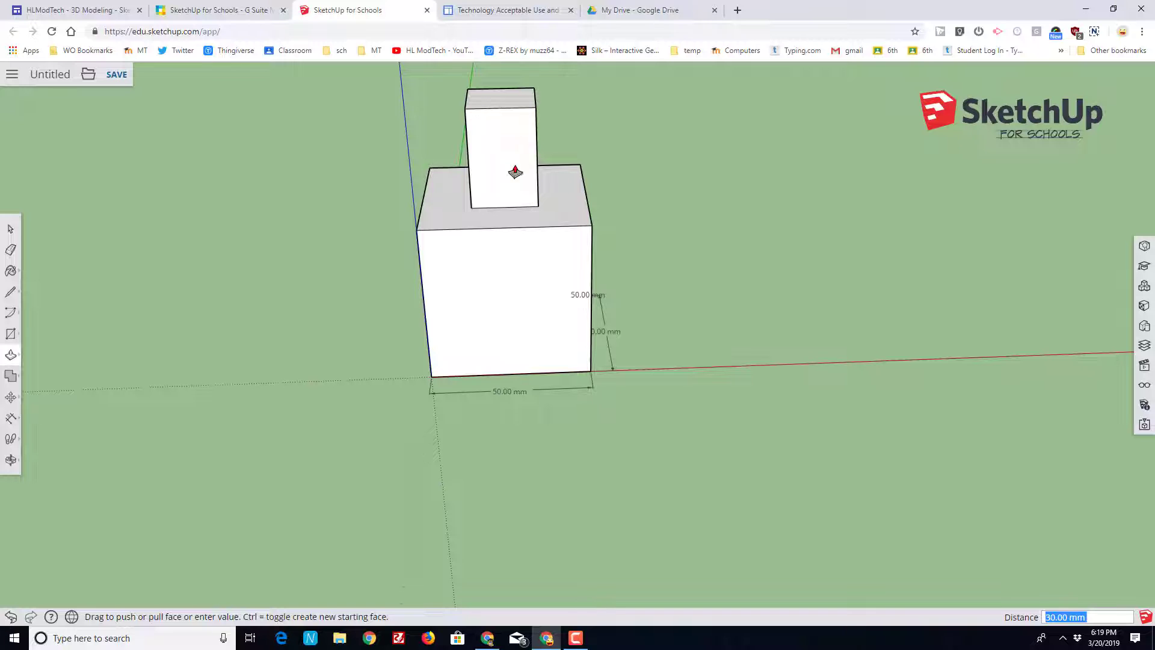
{"action": "middle_click_drag", "start_coordinate": [232, 387], "coordinate": [498, 404]}
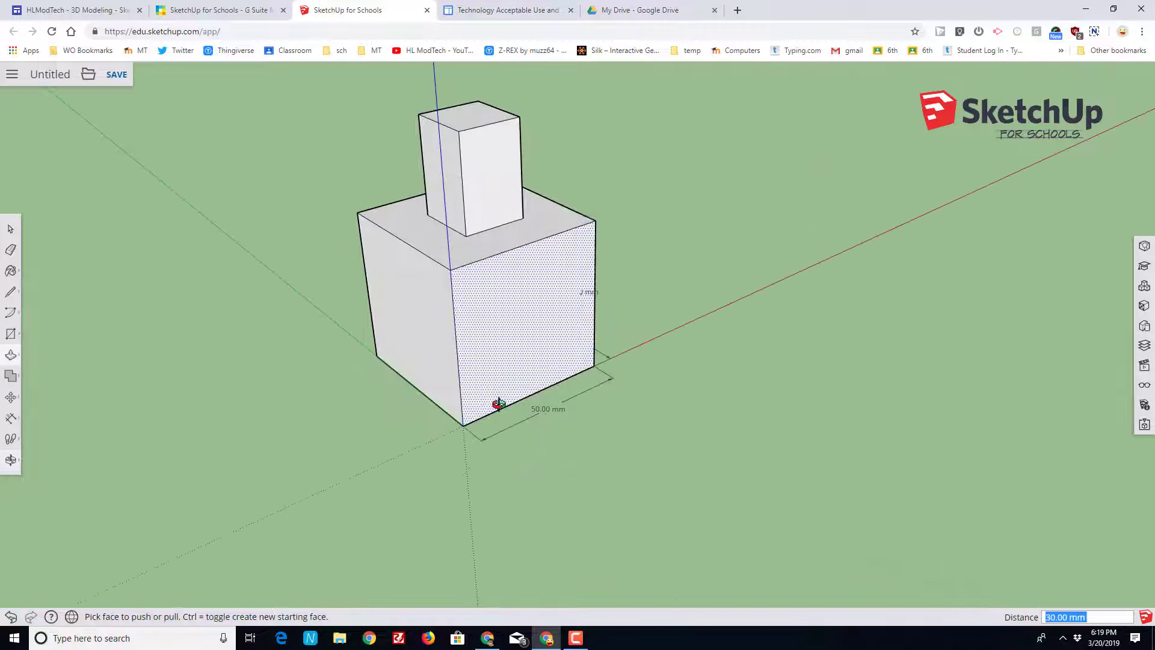
Draw a circle on the upper block's face and begin pushing it in as a hole.
{"action": "left_click", "coordinate": [10, 333]}
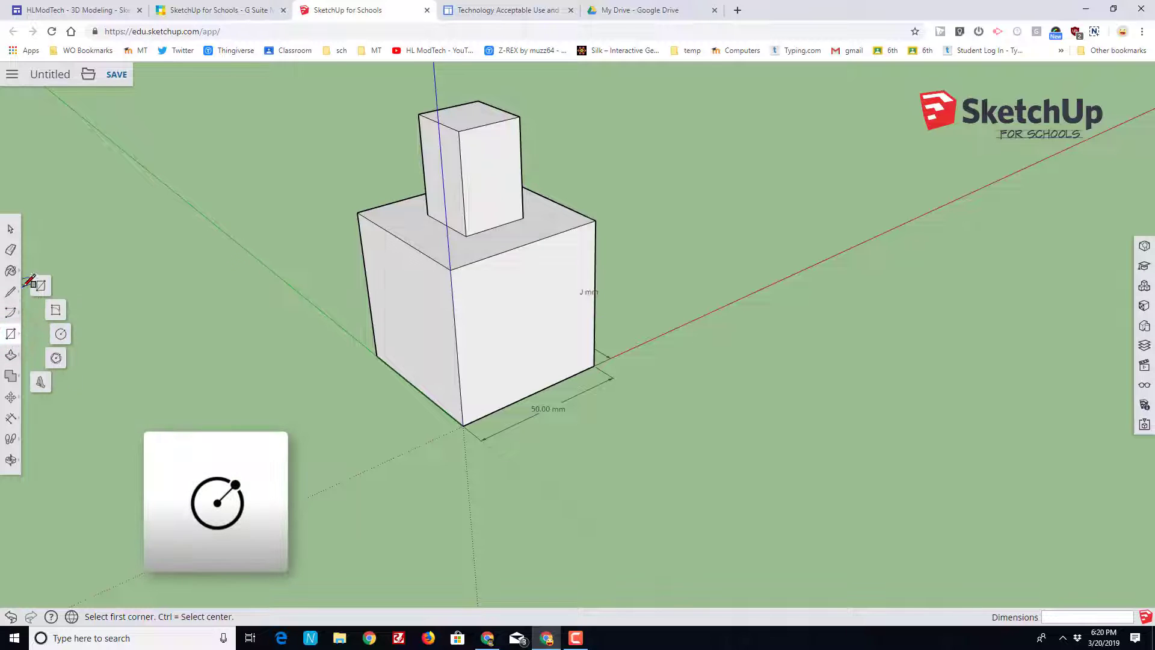
{"action": "left_click", "coordinate": [60, 336]}
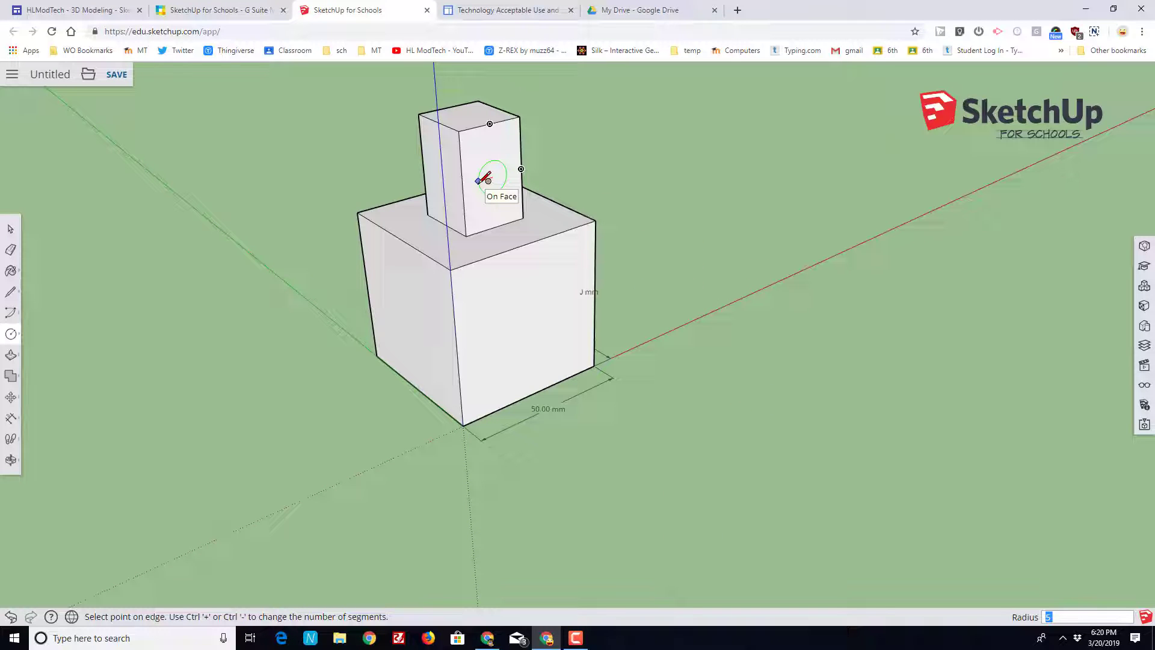
{"action": "key", "text": "Return"}
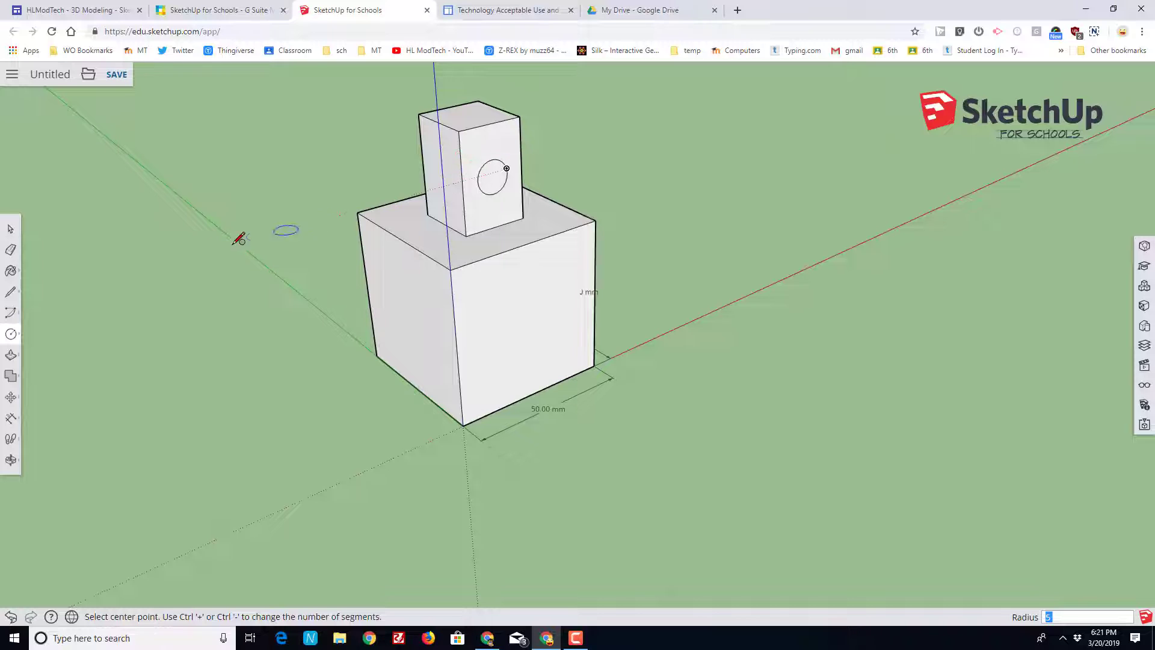
{"action": "left_click", "coordinate": [13, 355]}
{"action": "left_click", "coordinate": [38, 334]}
{"action": "left_click", "coordinate": [492, 191]}
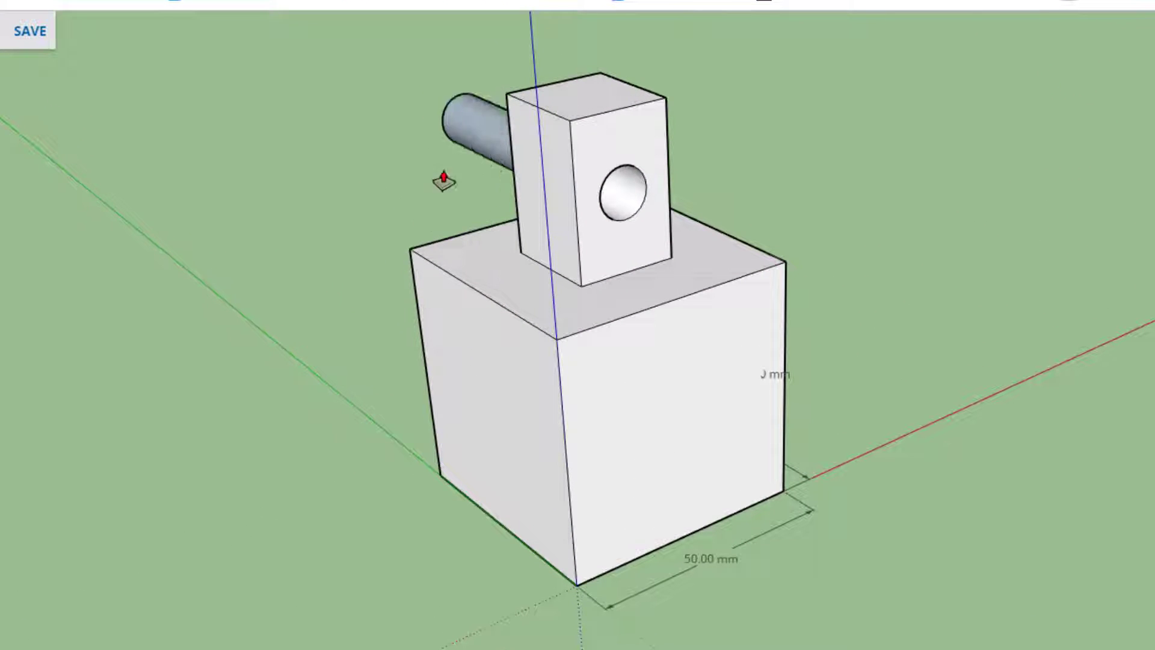
Sink the round hole 20 mm, then draw a centred 15 mm hexagon on the cube's front face.
{"action": "left_click", "coordinate": [505, 95]}
{"action": "left_click", "coordinate": [2, 473]}
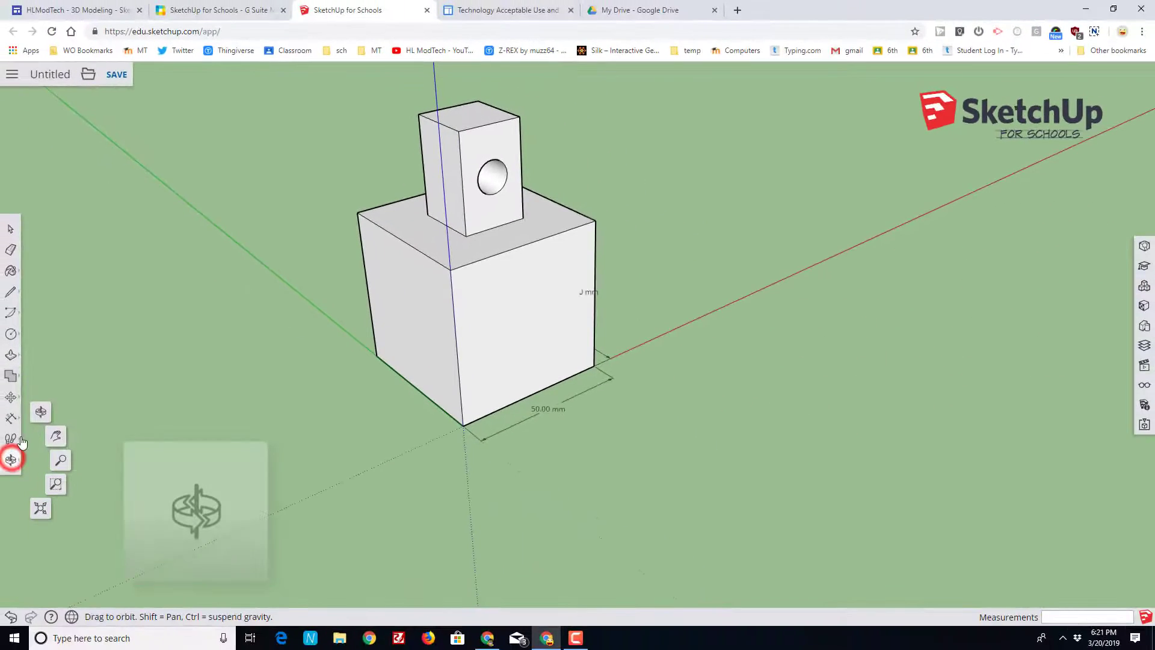
{"action": "left_click_drag", "start_coordinate": [162, 288], "coordinate": [453, 251]}
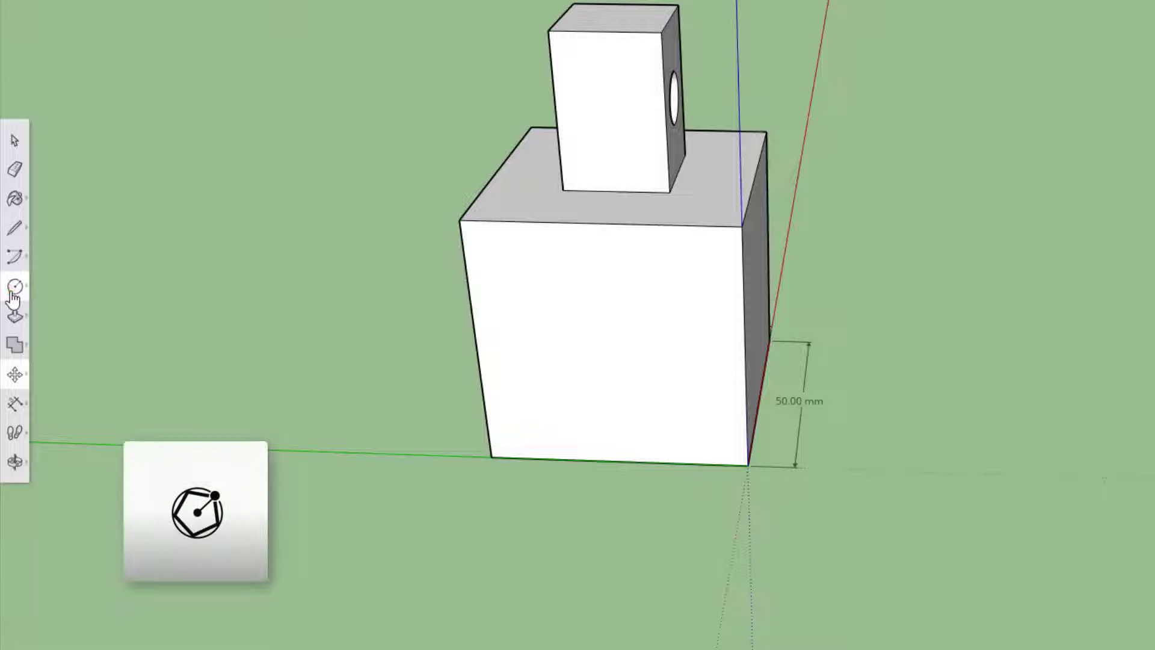
{"action": "left_click", "coordinate": [11, 334]}
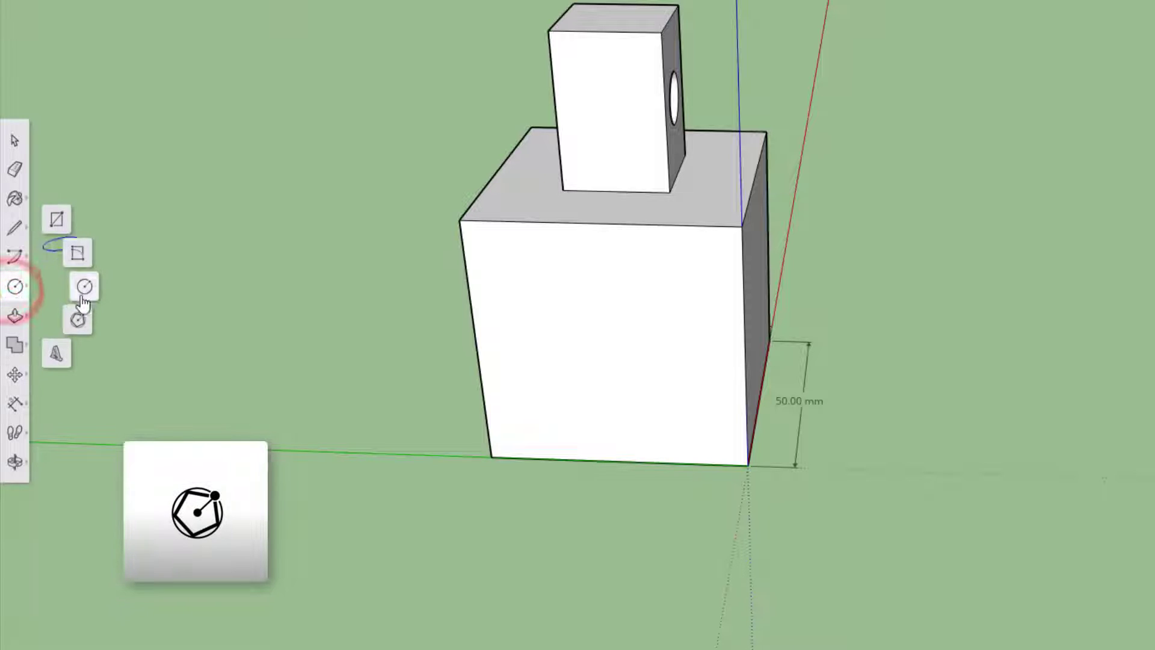
{"action": "left_click", "coordinate": [77, 322]}
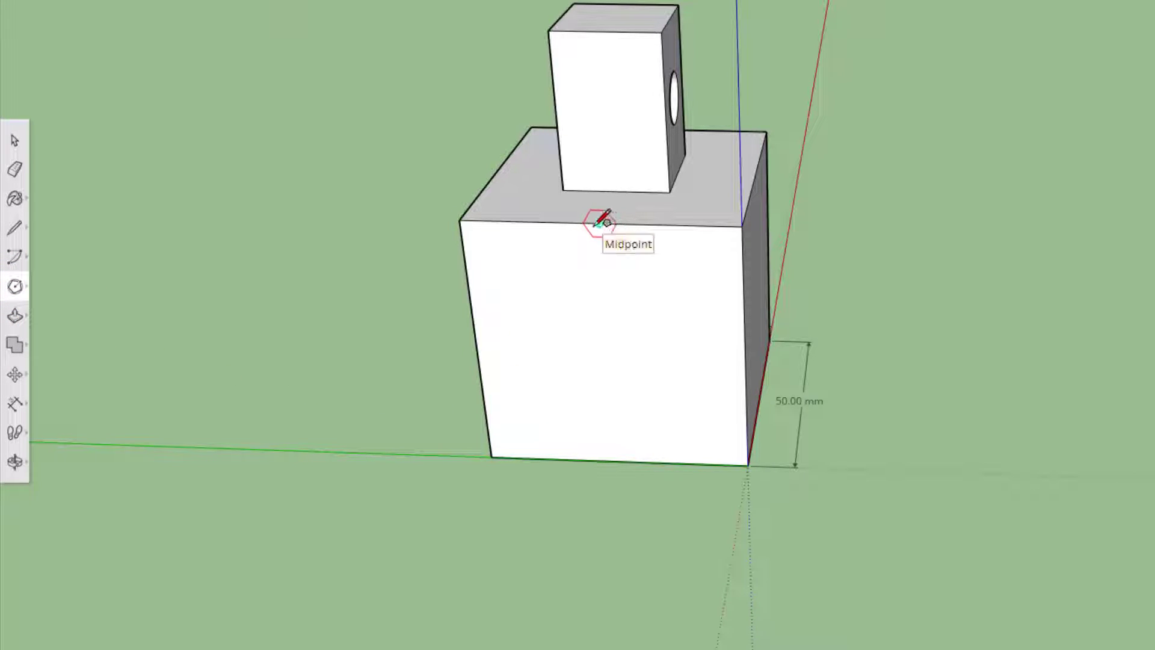
{"action": "left_click", "coordinate": [476, 344]}
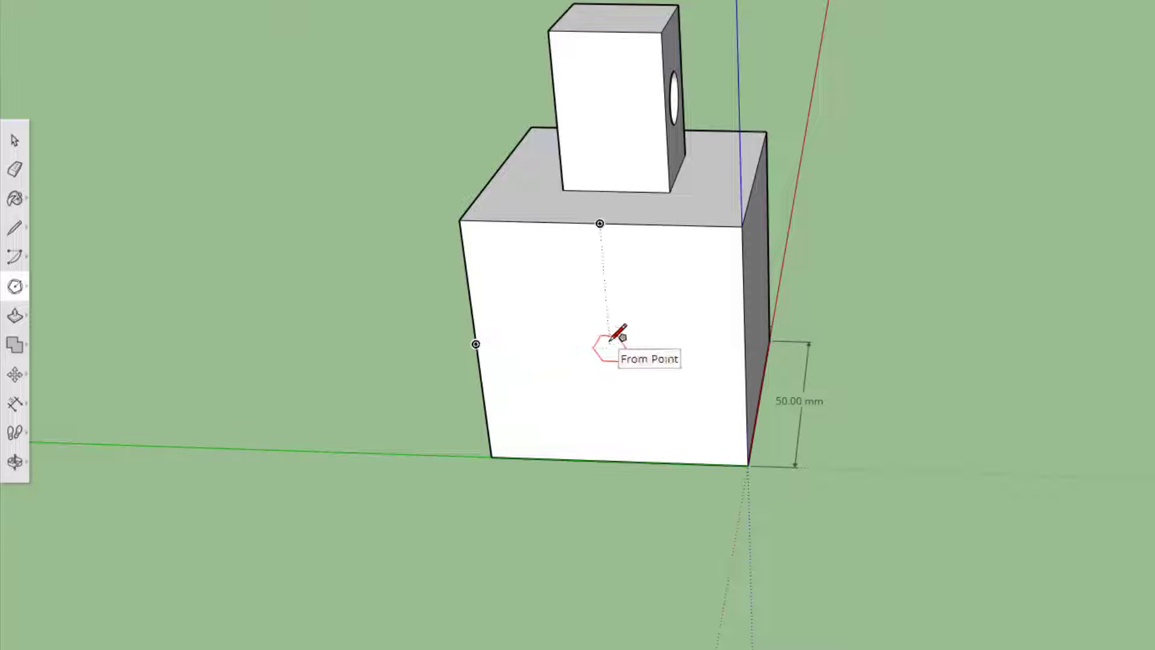
{"action": "left_click", "coordinate": [609, 346]}
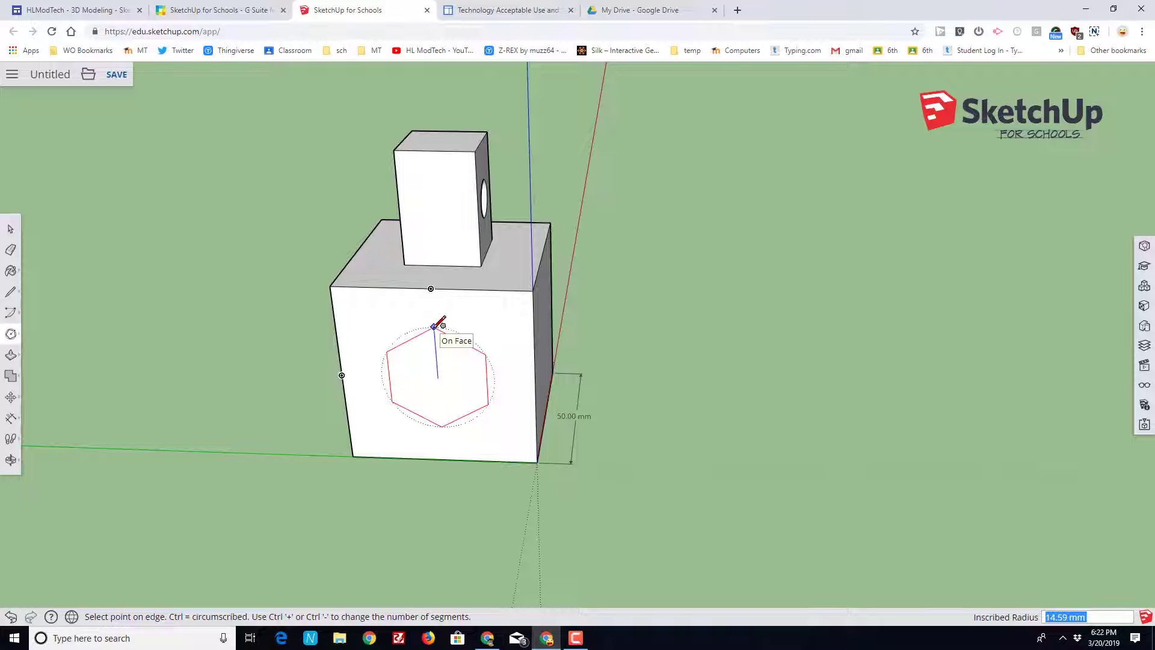
{"action": "left_click", "coordinate": [434, 326]}
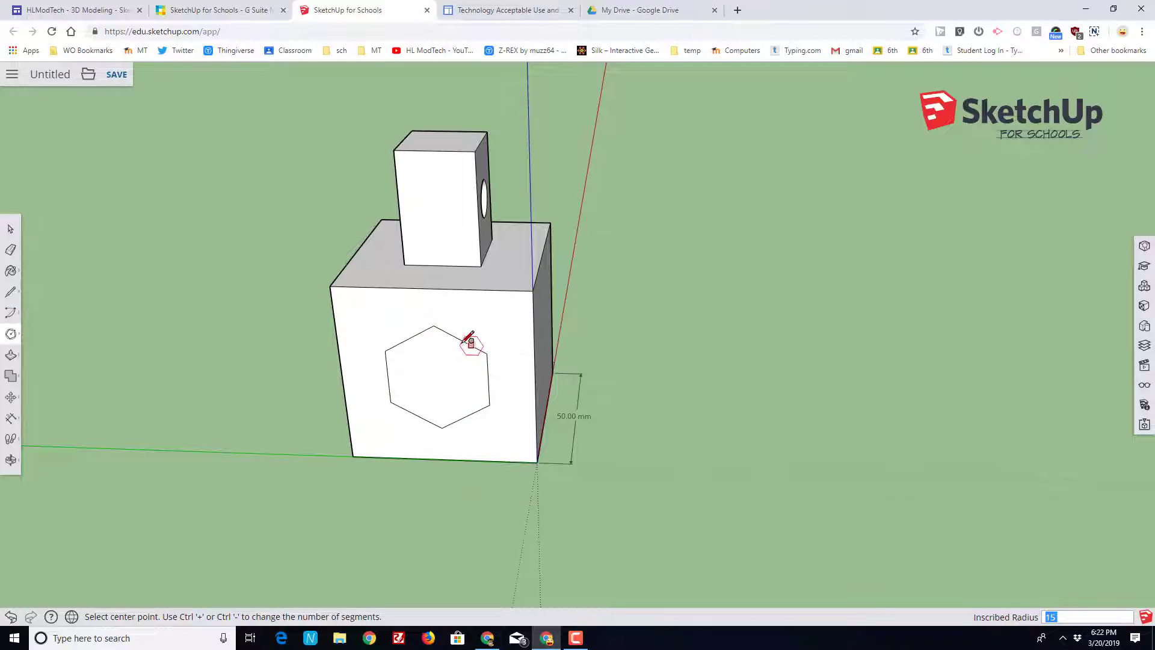
Push the hexagon through the full 50 mm cube and orbit to check the hole.
{"action": "left_click", "coordinate": [9, 356]}
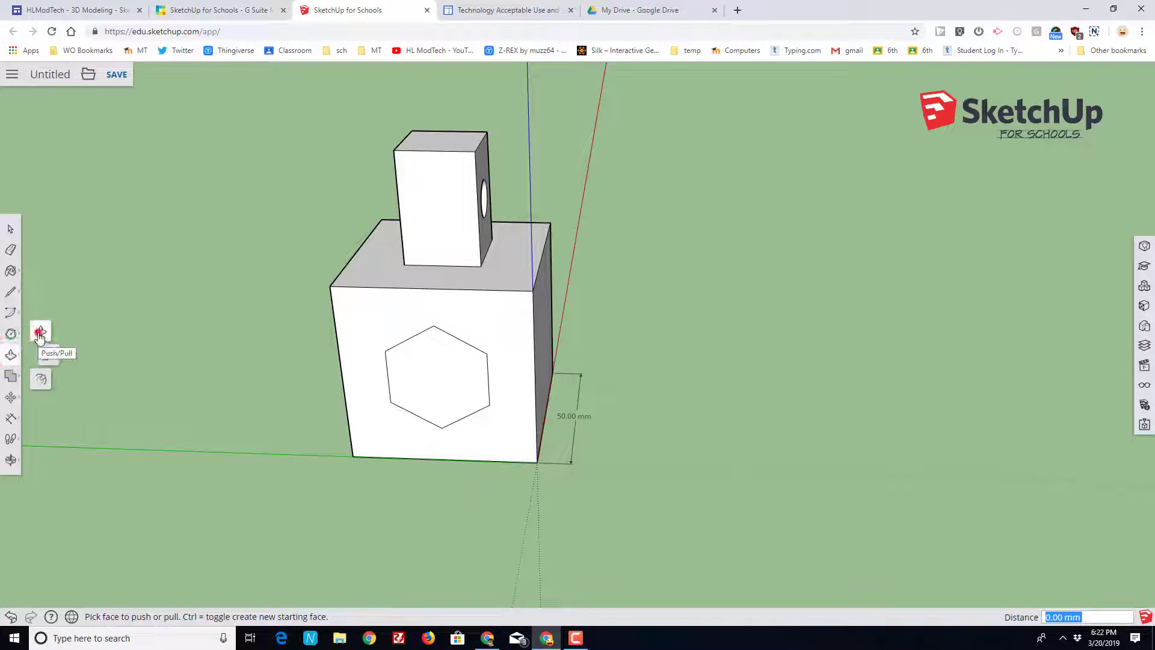
{"action": "left_click", "coordinate": [39, 334]}
{"action": "left_click", "coordinate": [415, 379]}
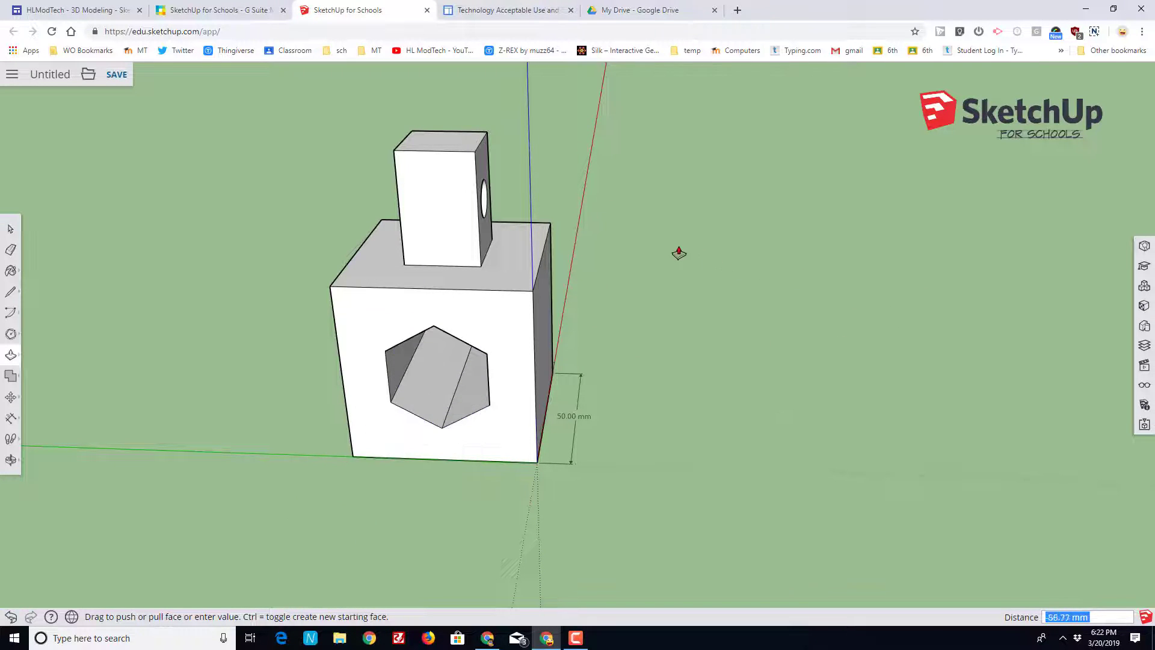
{"action": "left_click", "coordinate": [550, 230]}
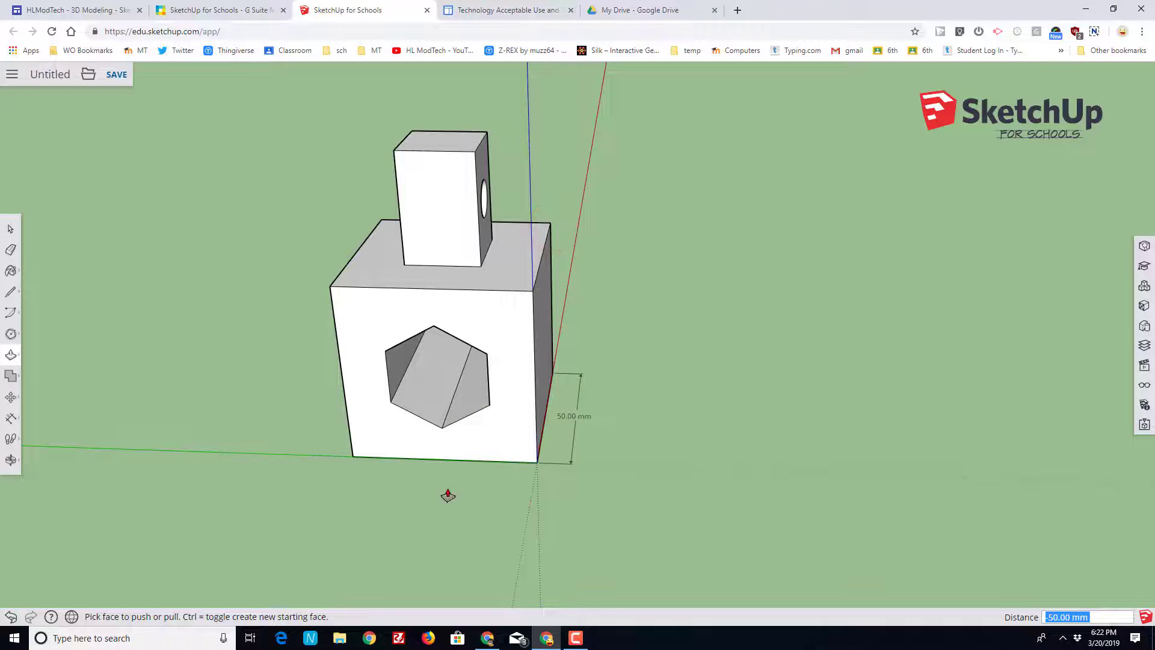
{"action": "scroll", "coordinate": [380, 523], "scroll_direction": "up", "scroll_amount": 3}
{"action": "middle_click_drag", "start_coordinate": [382, 523], "coordinate": [479, 299]}
{"action": "middle_click_drag", "start_coordinate": [494, 407], "coordinate": [433, 428]}
{"action": "middle_click_drag", "start_coordinate": [259, 392], "coordinate": [294, 395]}
Undo the hole, select the hexagon and try 5 segments in Entity Info.
{"action": "key", "text": "ctrl+z"}
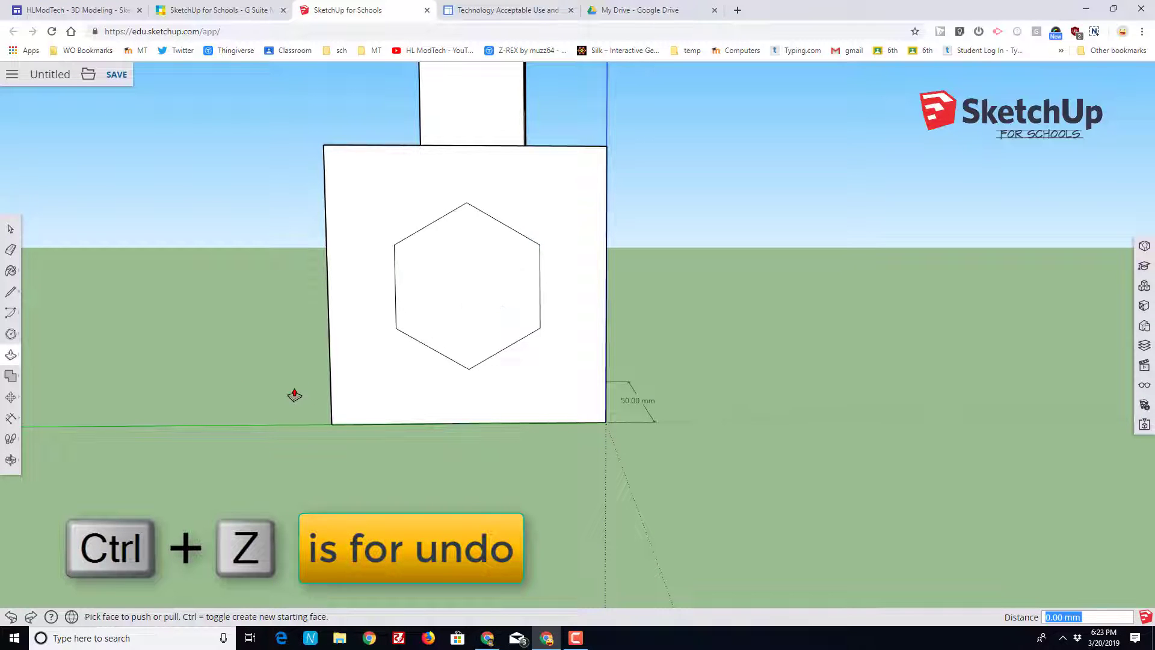
{"action": "left_click", "coordinate": [10, 228]}
{"action": "left_click", "coordinate": [403, 241]}
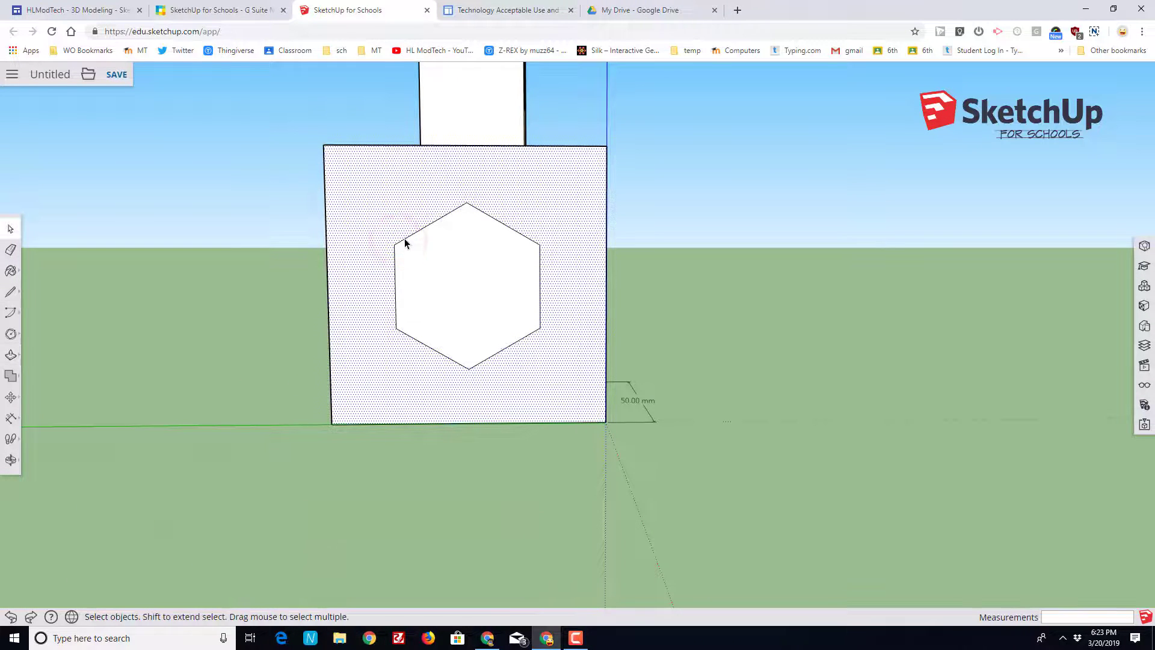
{"action": "left_click", "coordinate": [404, 238]}
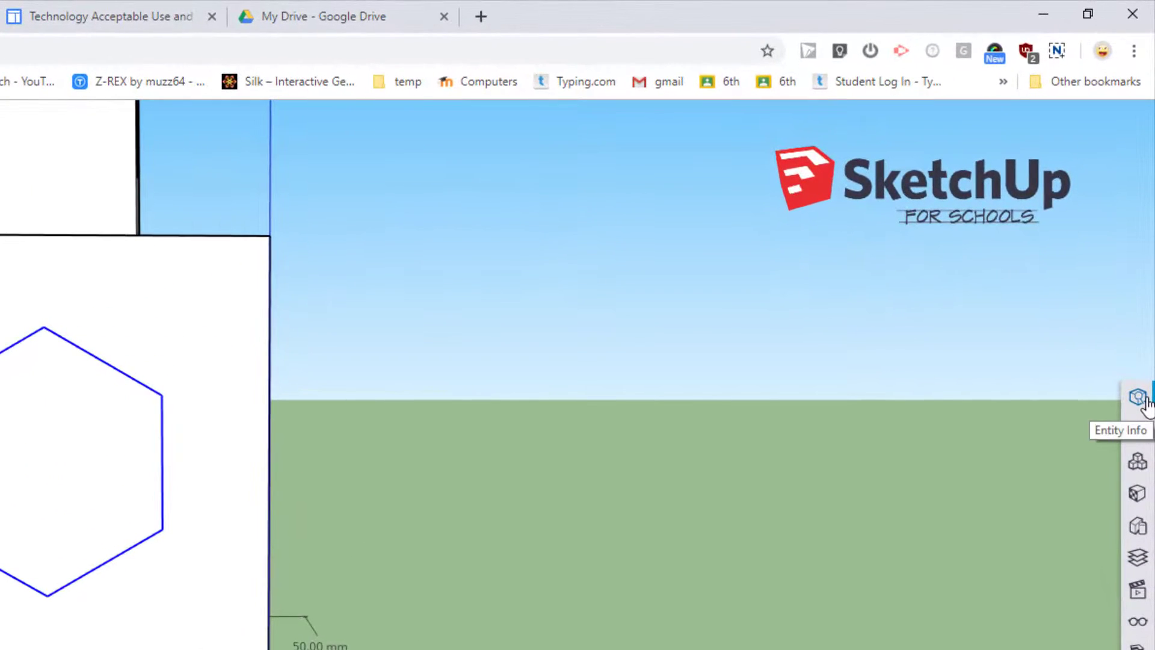
{"action": "left_click", "coordinate": [1142, 398]}
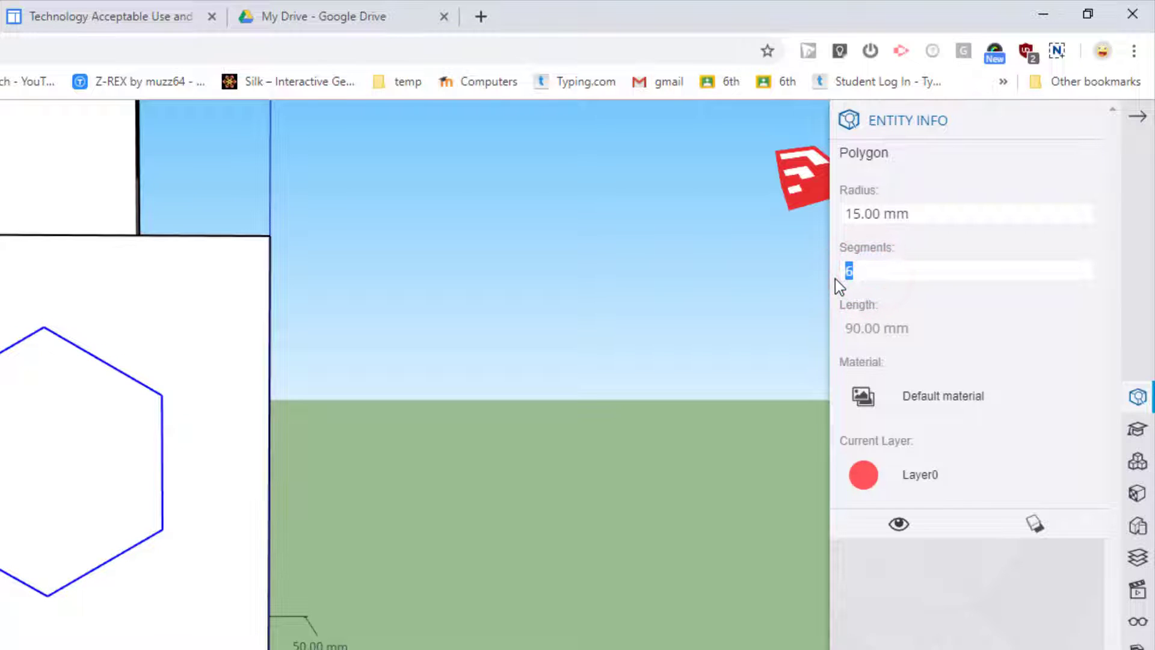
{"action": "type", "text": "5"}
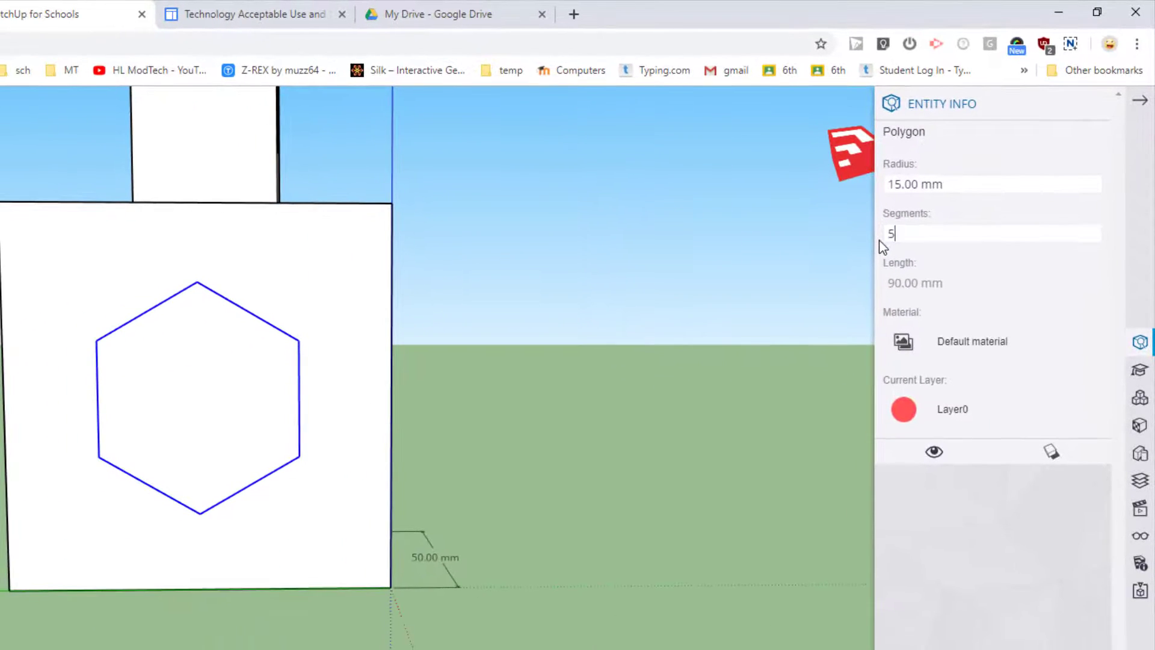
{"action": "key", "text": "Return"}
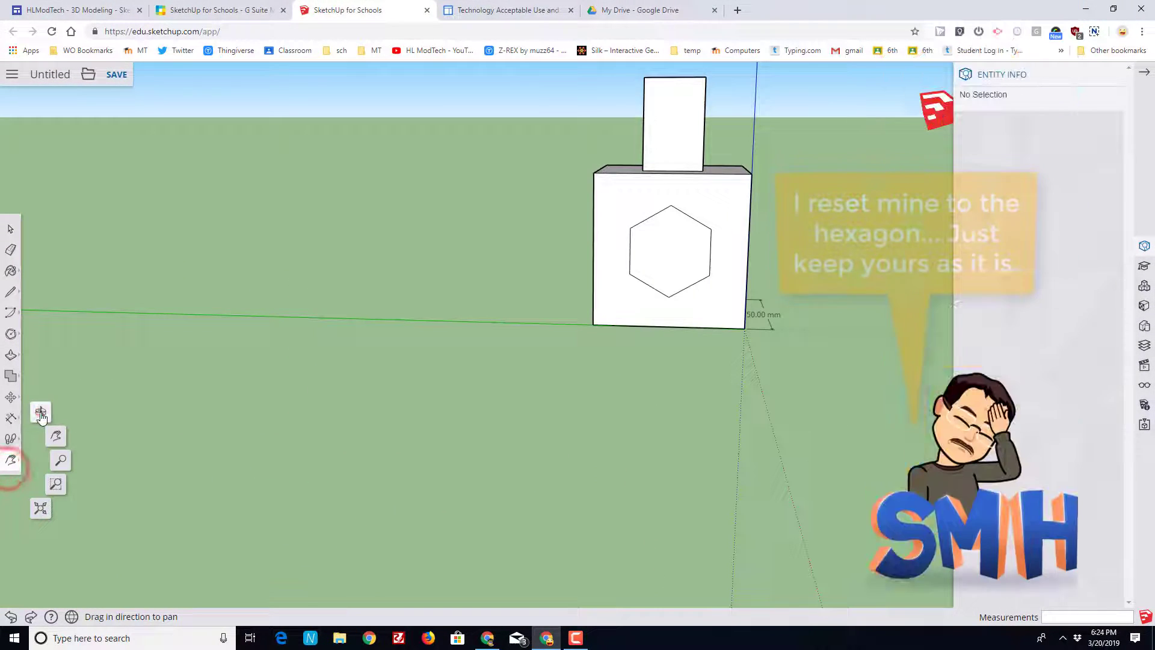
Push the hexagon face 50 mm back to the cube's rear corner, forming a hole.
{"action": "left_click", "coordinate": [7, 426]}
{"action": "left_click_drag", "start_coordinate": [143, 240], "coordinate": [373, 297]}
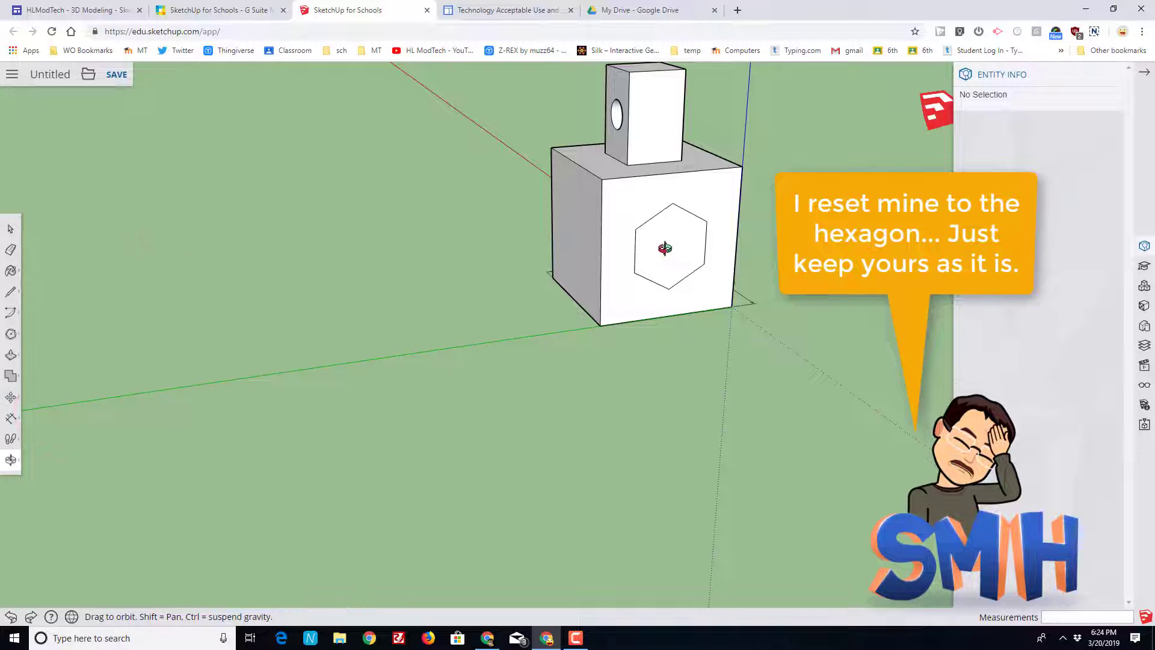
{"action": "left_click", "coordinate": [11, 354]}
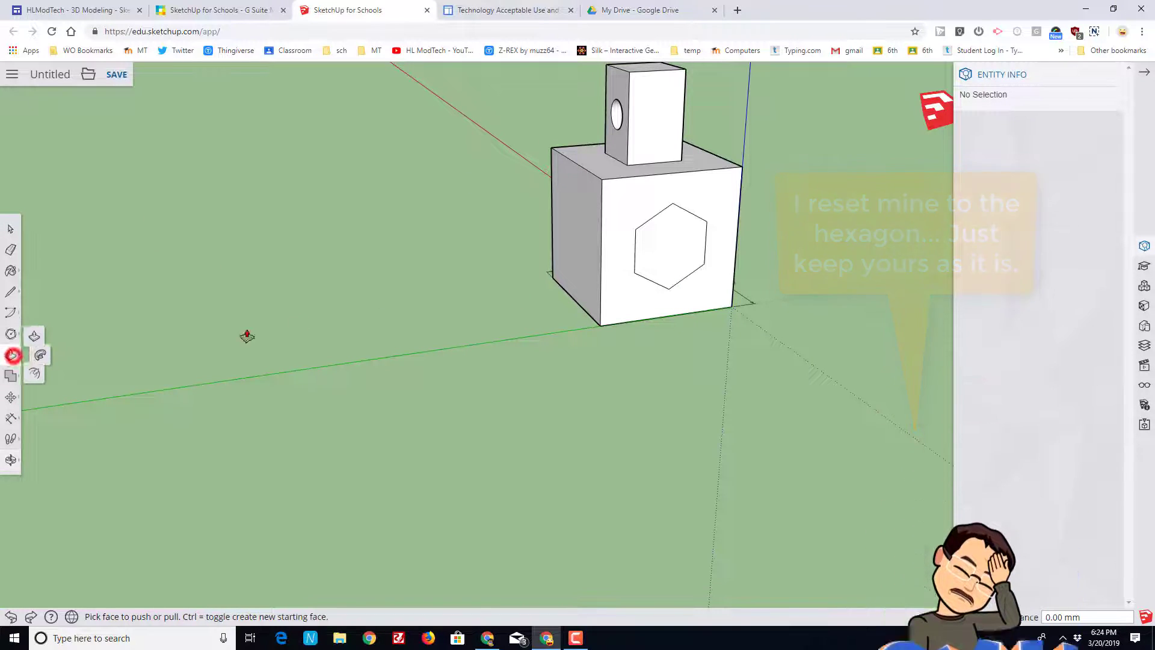
{"action": "left_click", "coordinate": [648, 267]}
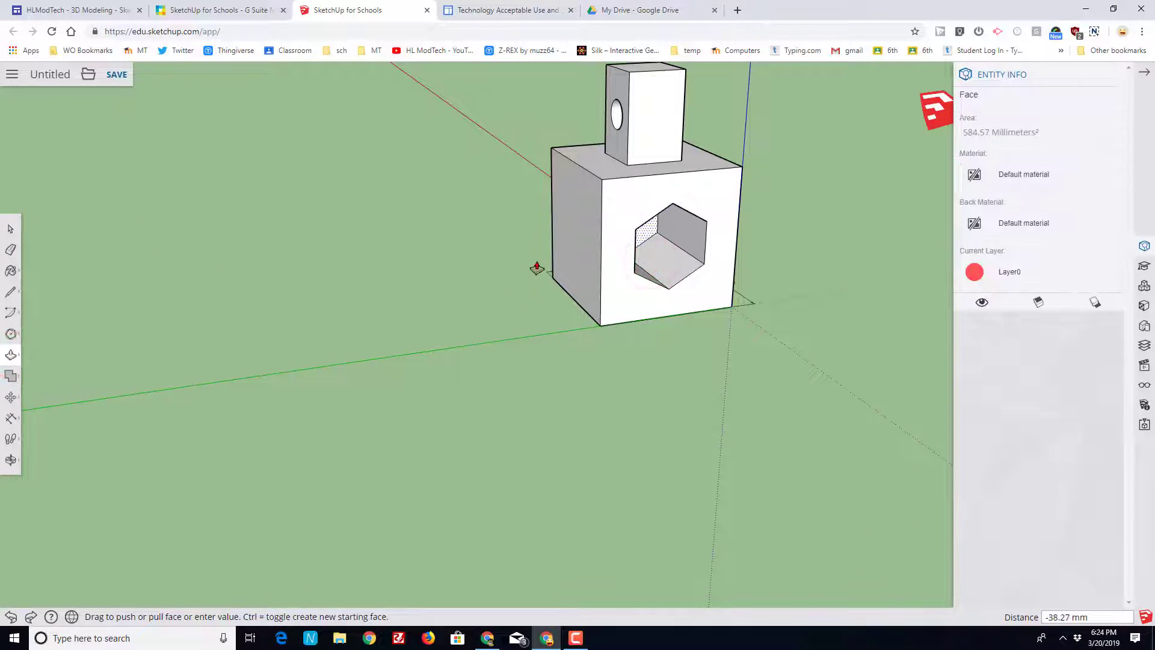
{"action": "left_click", "coordinate": [552, 150]}
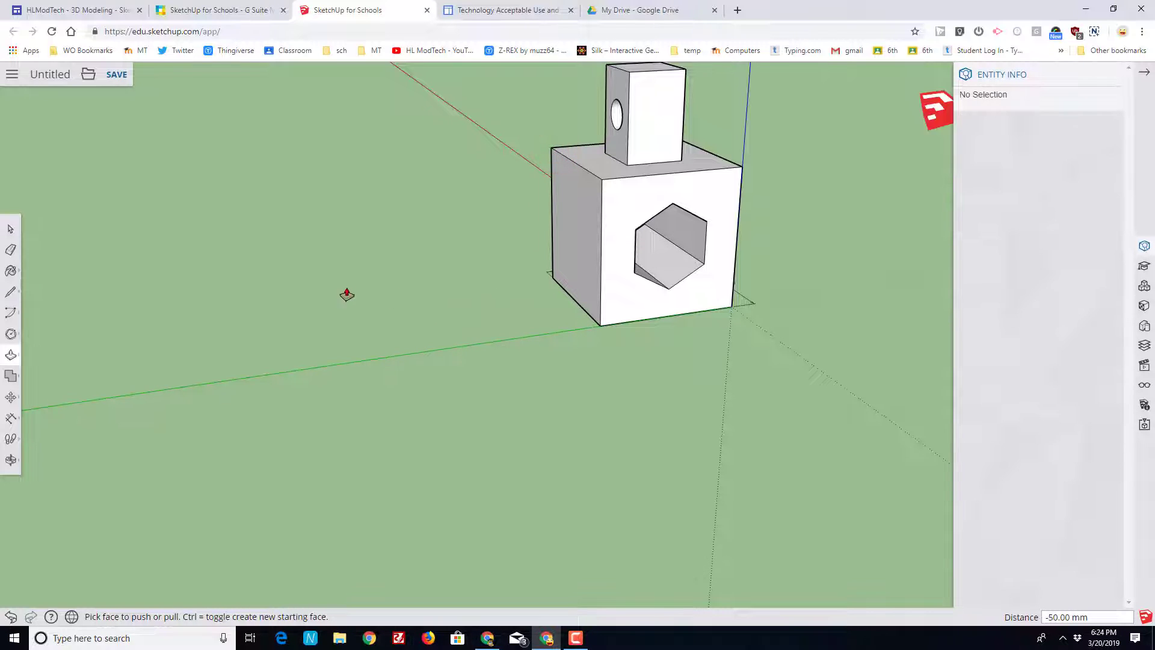
{"action": "left_click", "coordinate": [10, 233]}
{"action": "scroll", "coordinate": [286, 218], "scroll_direction": "down", "scroll_amount": 1}
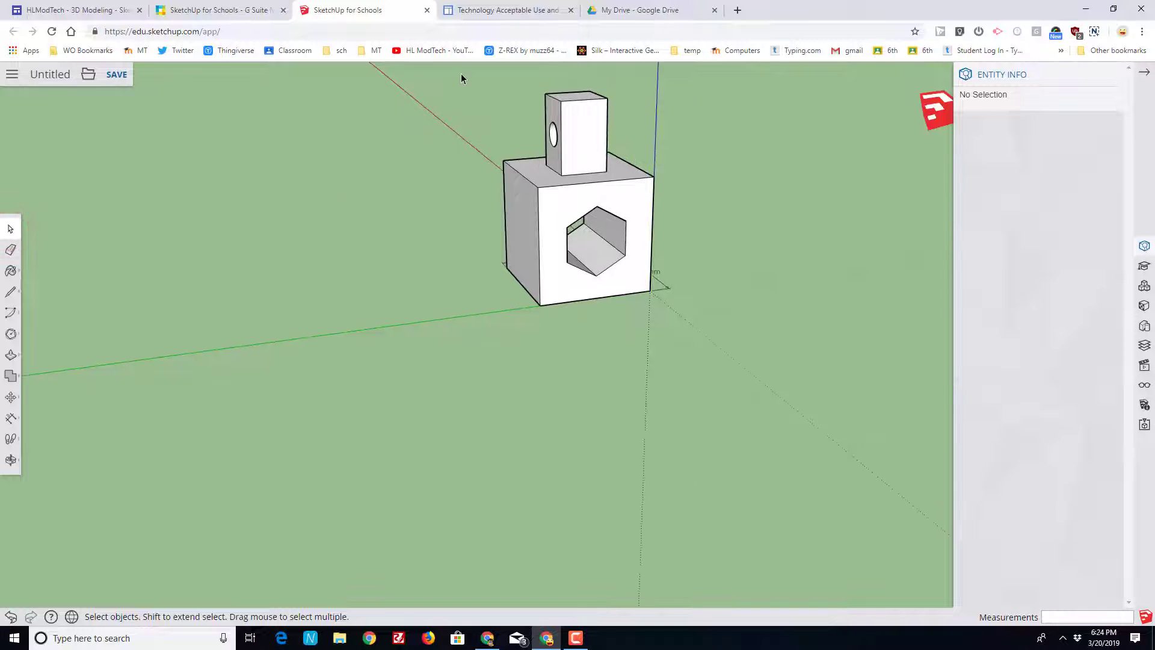
Copy the whole pillared cube model to the left of the original.
{"action": "left_click_drag", "start_coordinate": [461, 73], "coordinate": [734, 360]}
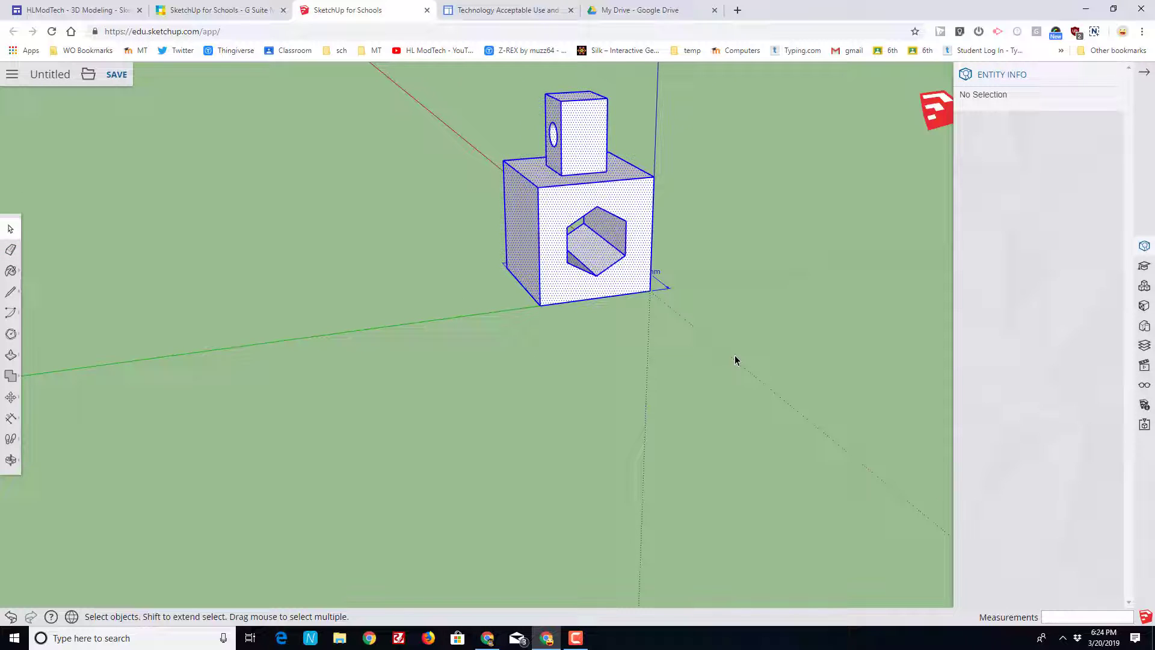
{"action": "left_click", "coordinate": [12, 397]}
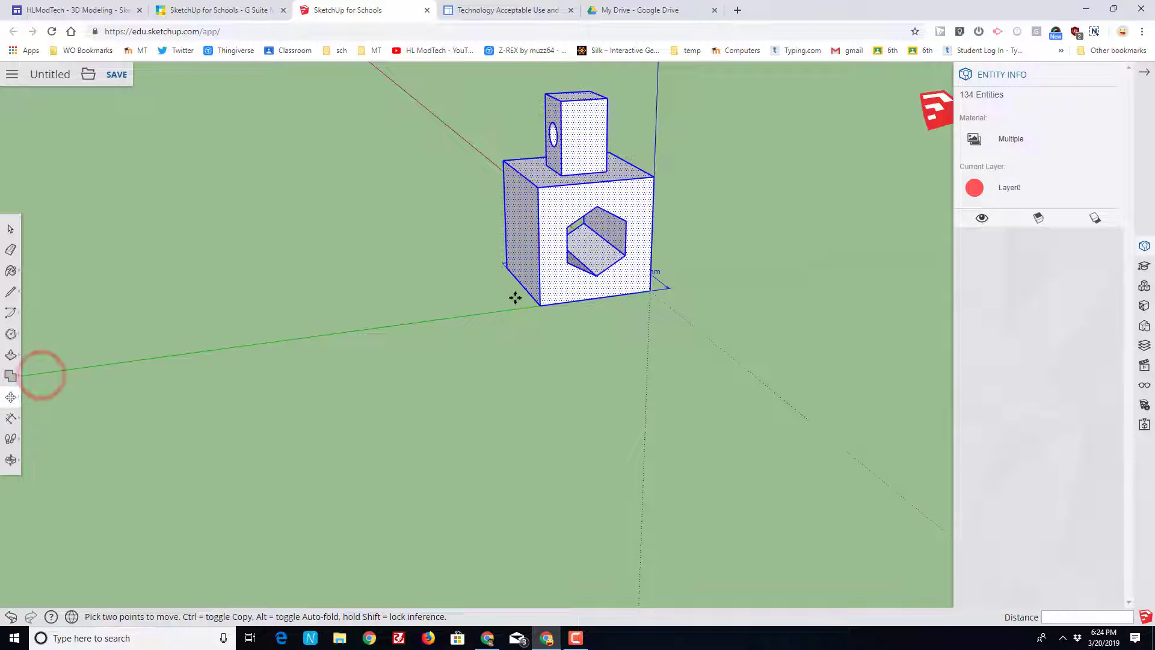
{"action": "left_click", "coordinate": [539, 306]}
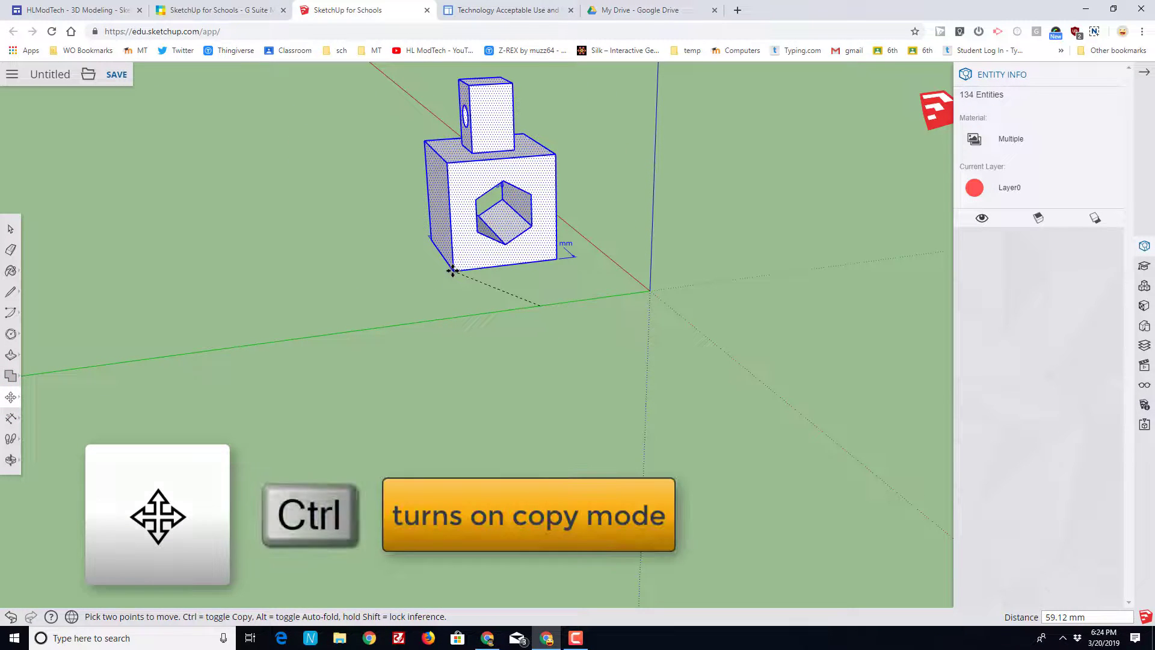
{"action": "key", "text": "ctrl"}
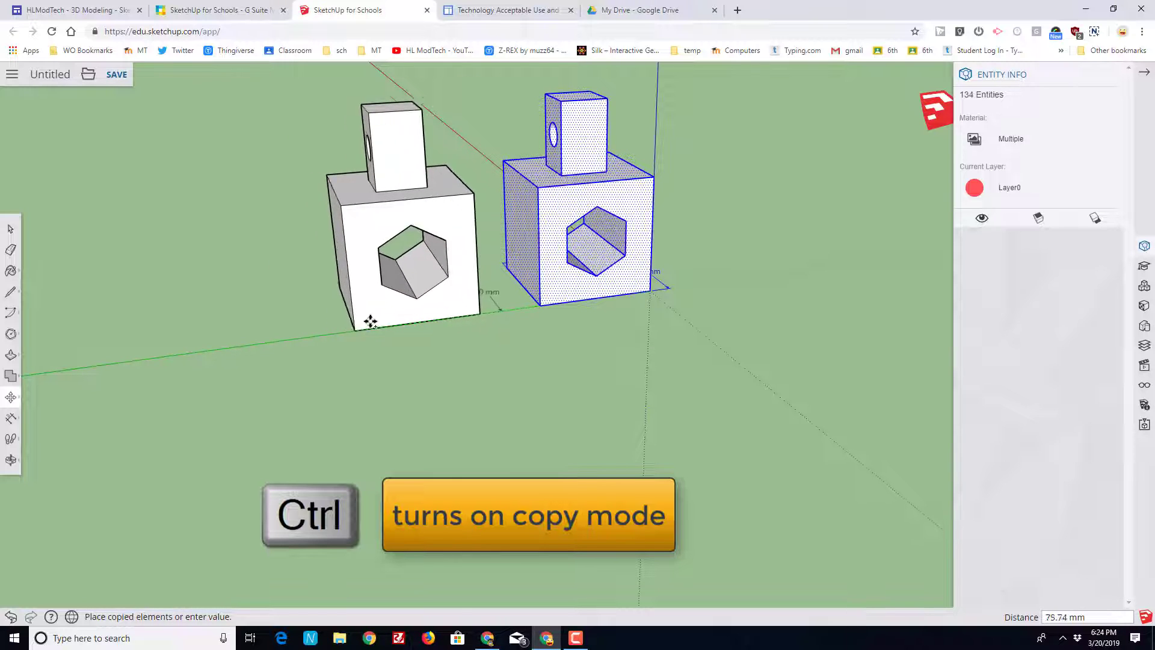
{"action": "left_click", "coordinate": [312, 332]}
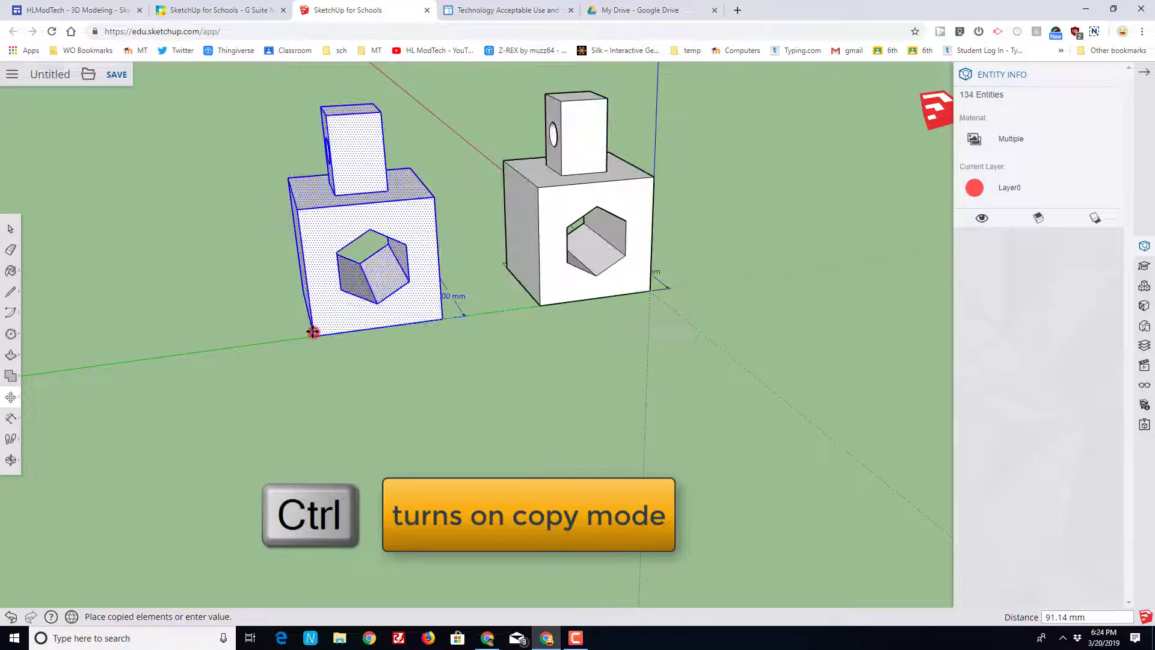
Select only the left copy with a selection box.
{"action": "middle_click_drag", "start_coordinate": [183, 387], "coordinate": [330, 413]}
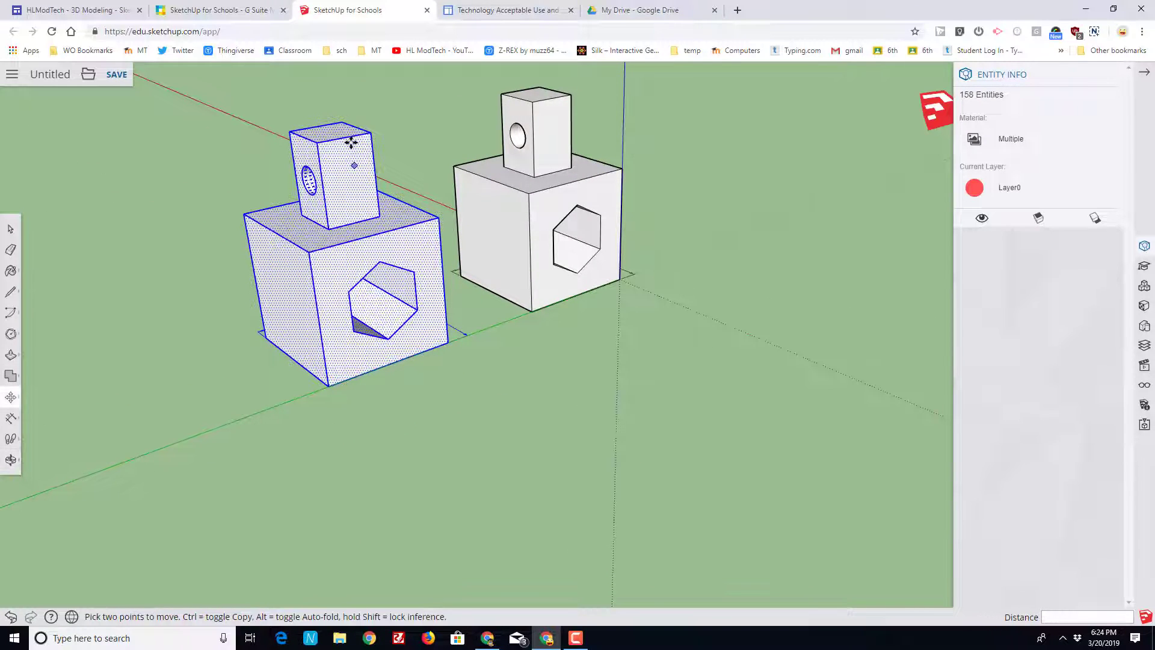
{"action": "left_click", "coordinate": [10, 228]}
{"action": "left_click", "coordinate": [123, 116]}
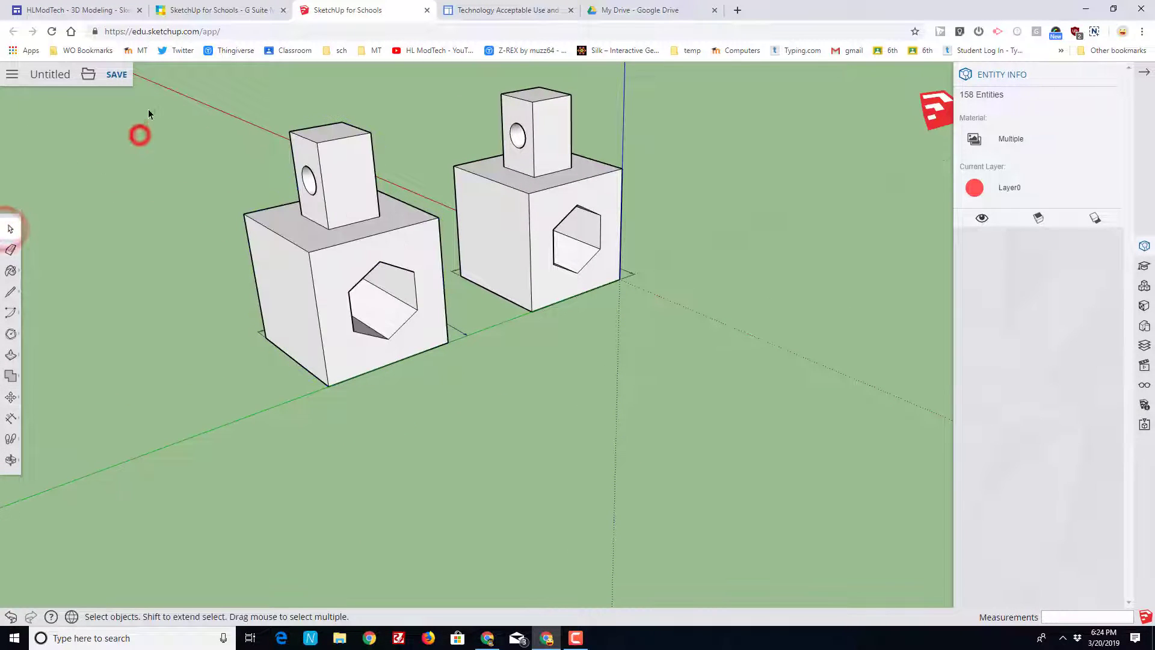
{"action": "left_click_drag", "start_coordinate": [150, 110], "coordinate": [453, 427]}
{"action": "middle_click_drag", "start_coordinate": [582, 391], "coordinate": [307, 270]}
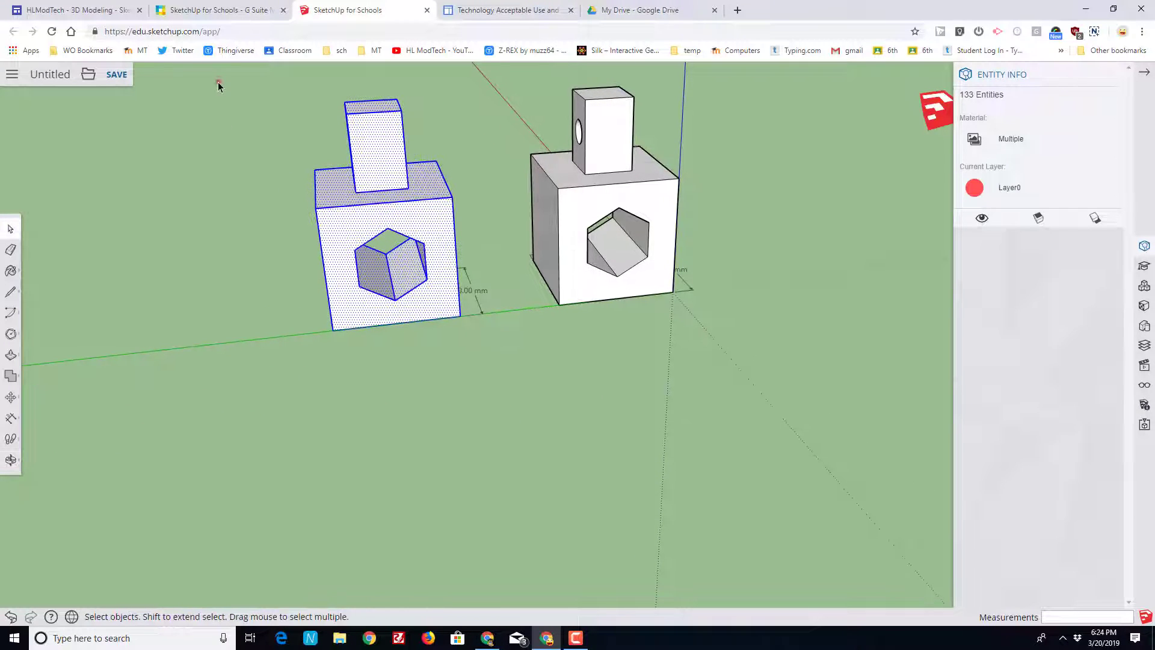
{"action": "left_click_drag", "start_coordinate": [218, 84], "coordinate": [484, 357]}
Scale the left copy by 0.5 so it measures 25 mm.
{"action": "left_click", "coordinate": [11, 397]}
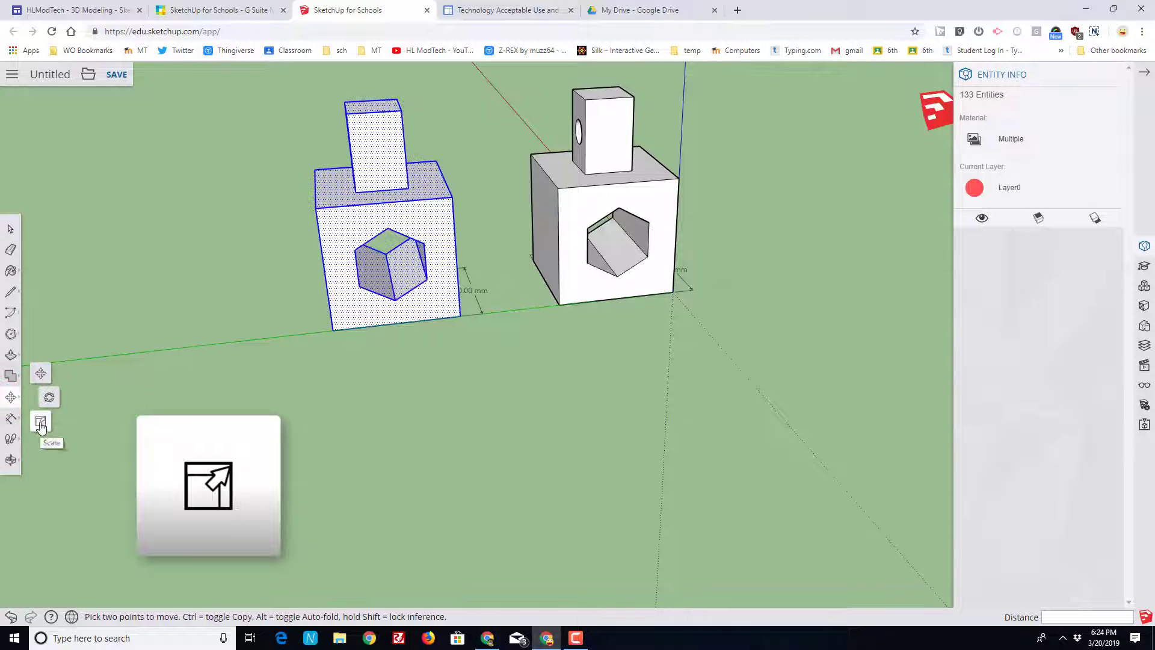
{"action": "left_click", "coordinate": [41, 425]}
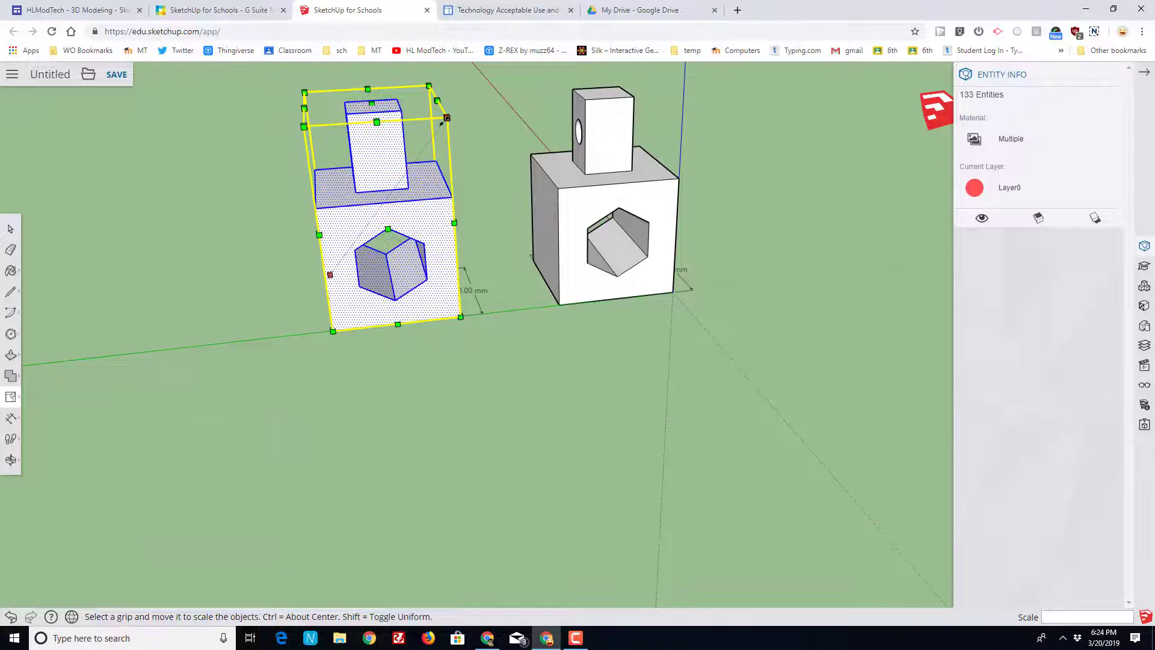
{"action": "left_click_drag", "start_coordinate": [446, 117], "coordinate": [379, 167]}
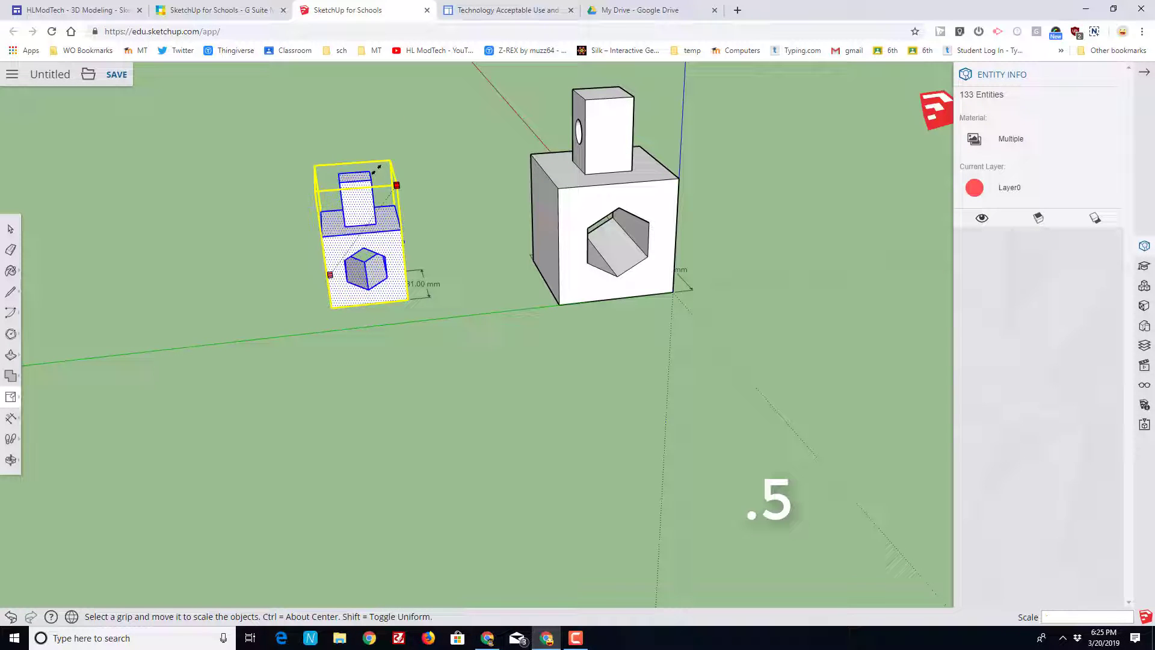
{"action": "key", "text": "Return"}
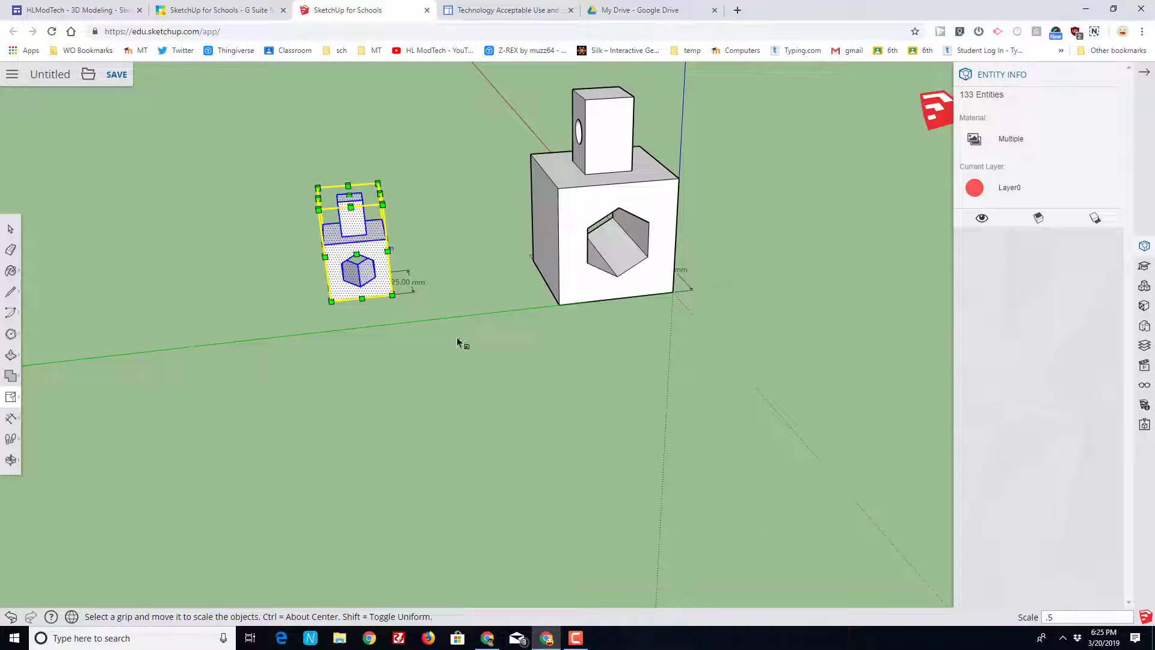
Copy the small 25 mm model further left along the green axis.
{"action": "left_click", "coordinate": [10, 229]}
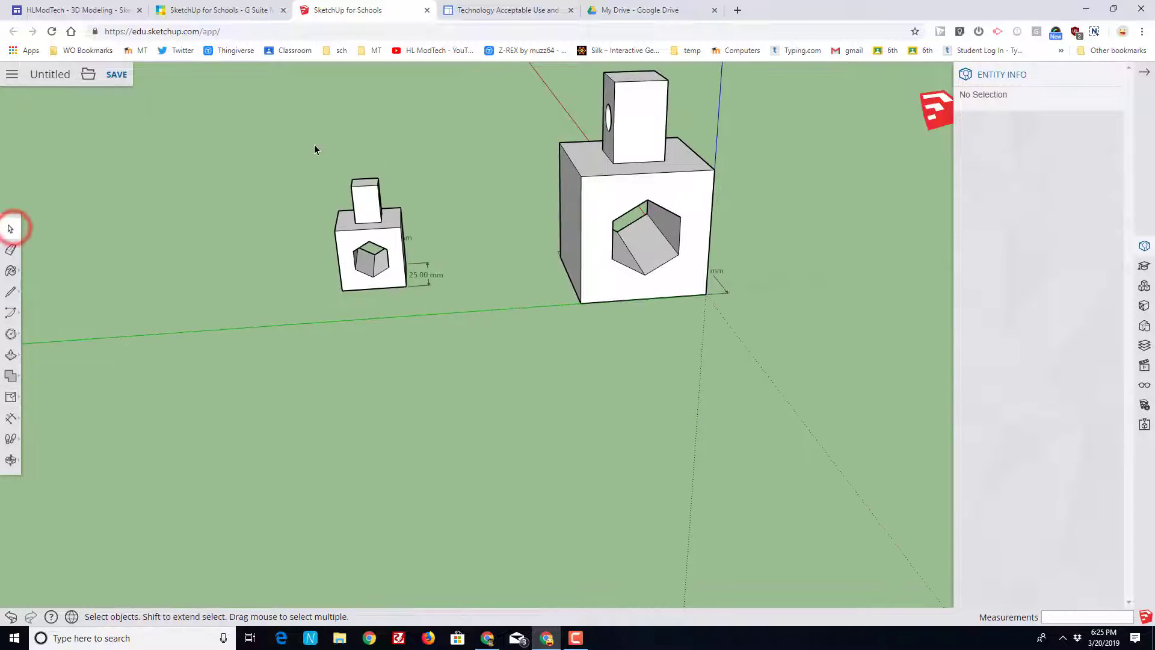
{"action": "left_click_drag", "start_coordinate": [288, 135], "coordinate": [463, 313]}
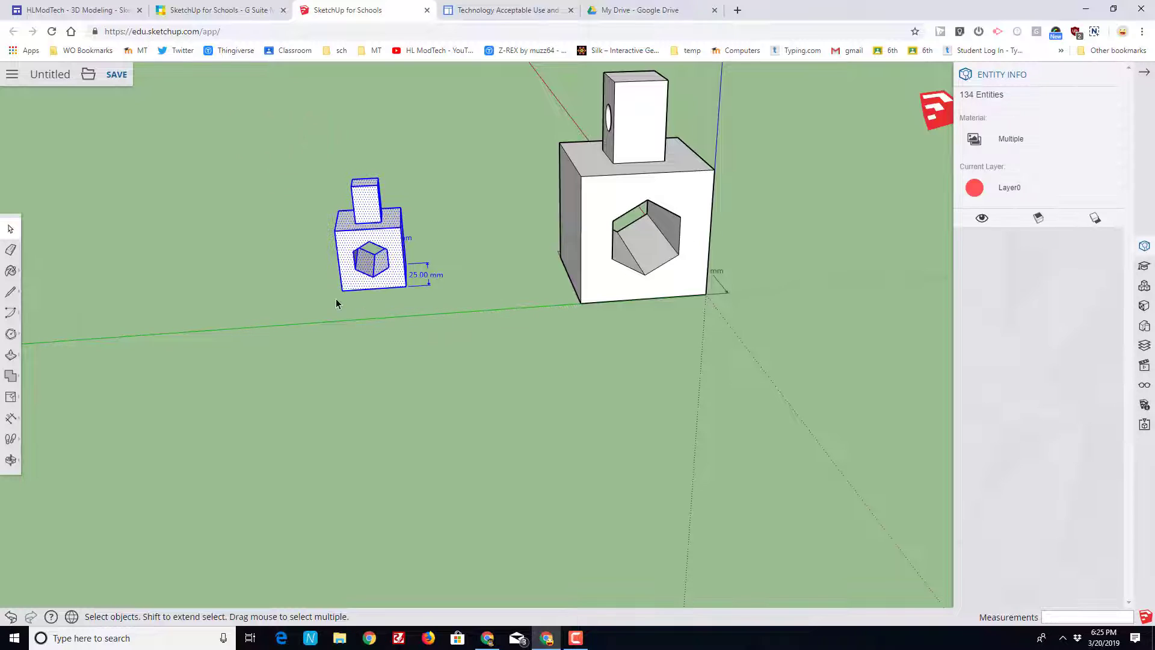
{"action": "key", "text": "m"}
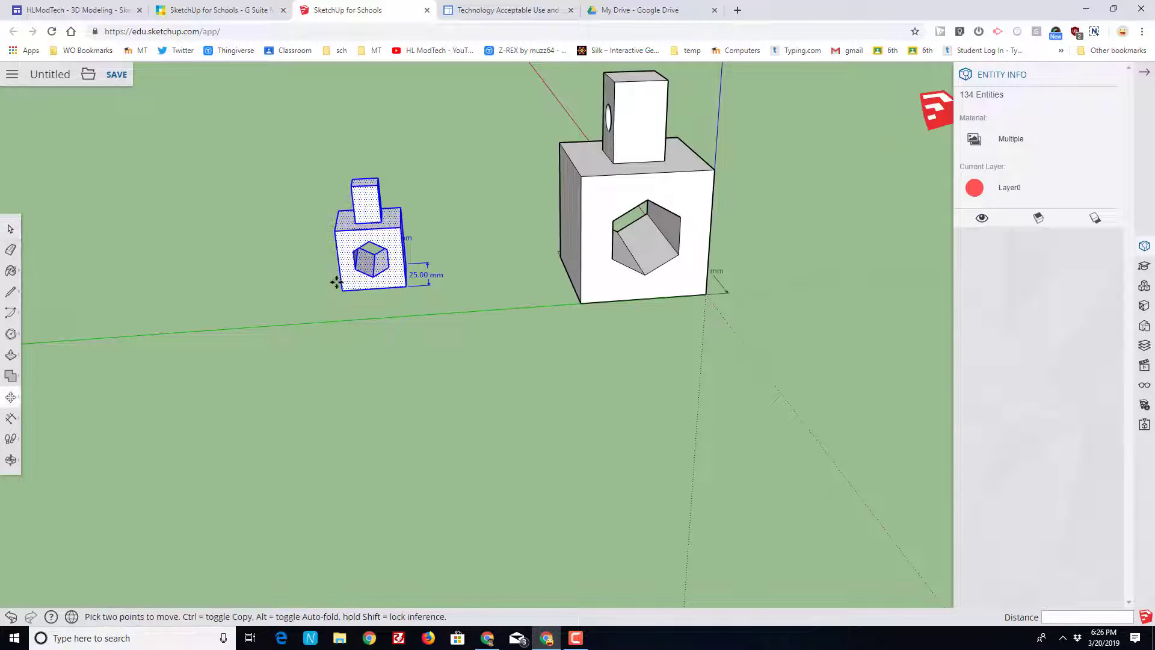
{"action": "left_click", "coordinate": [338, 291]}
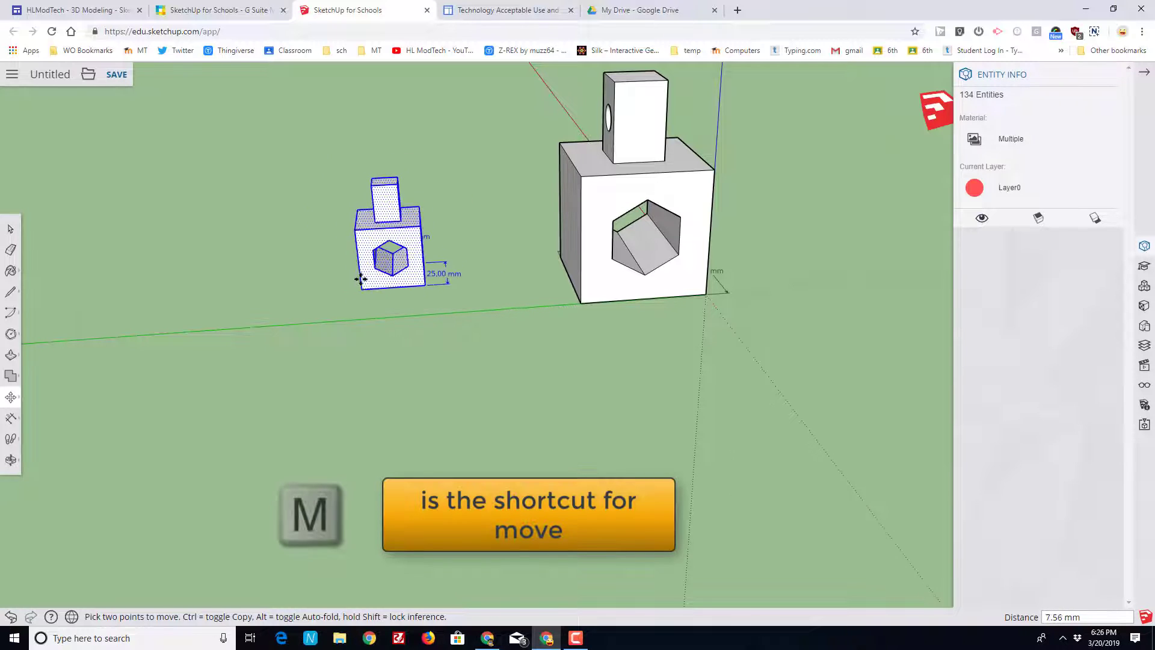
{"action": "key", "text": "ctrl"}
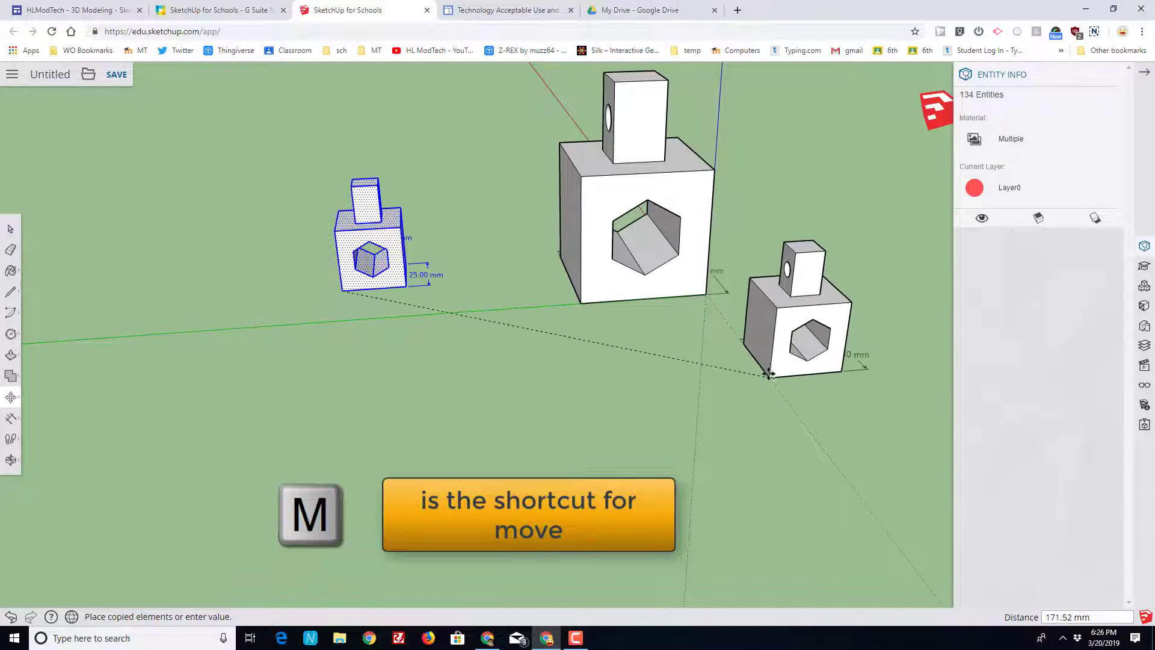
{"action": "left_click", "coordinate": [169, 337]}
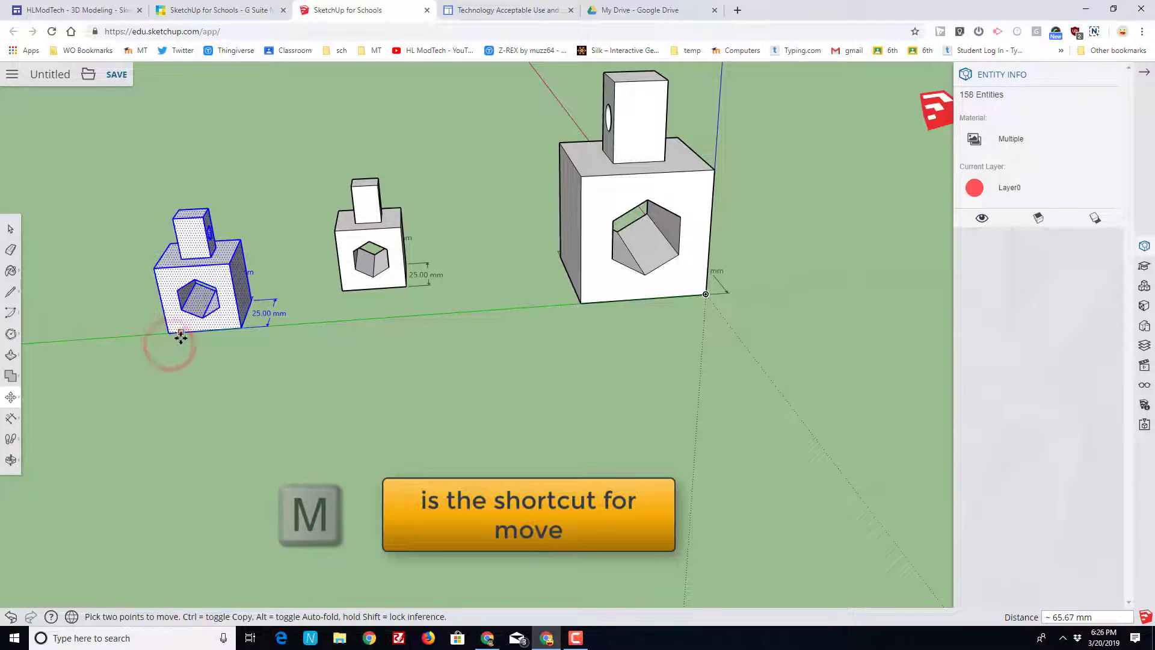
Enlarge the leftmost copy by a factor of 4 so it measures 100 mm.
{"action": "left_click", "coordinate": [8, 407]}
{"action": "left_click", "coordinate": [42, 423]}
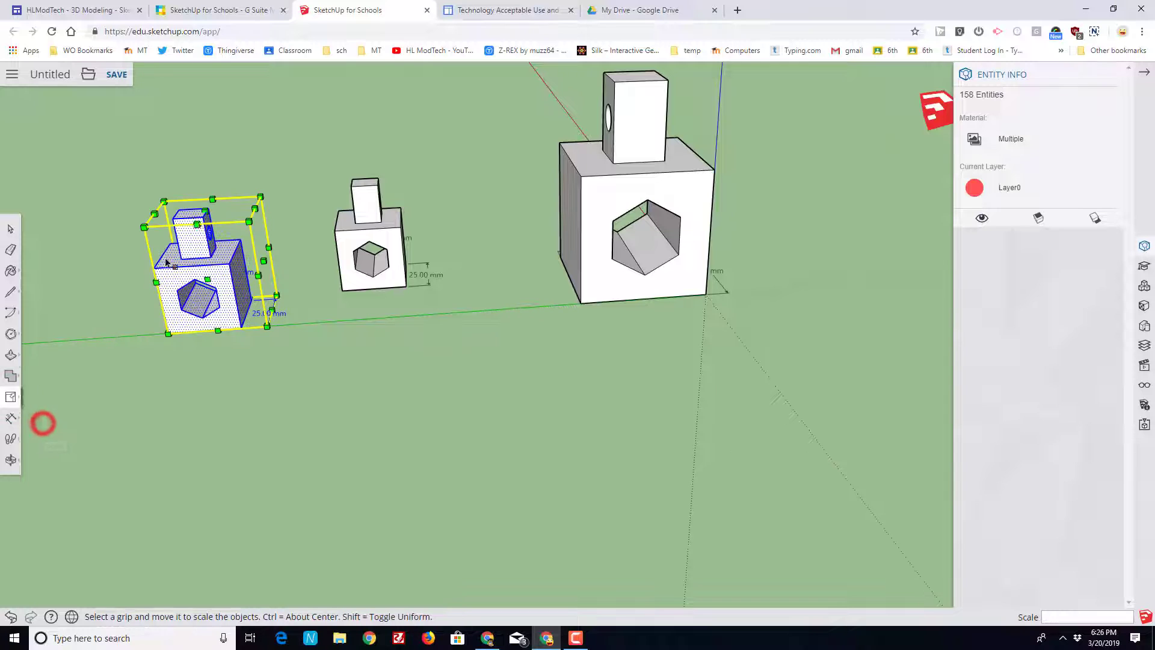
{"action": "left_click_drag", "start_coordinate": [160, 197], "coordinate": [91, 129]}
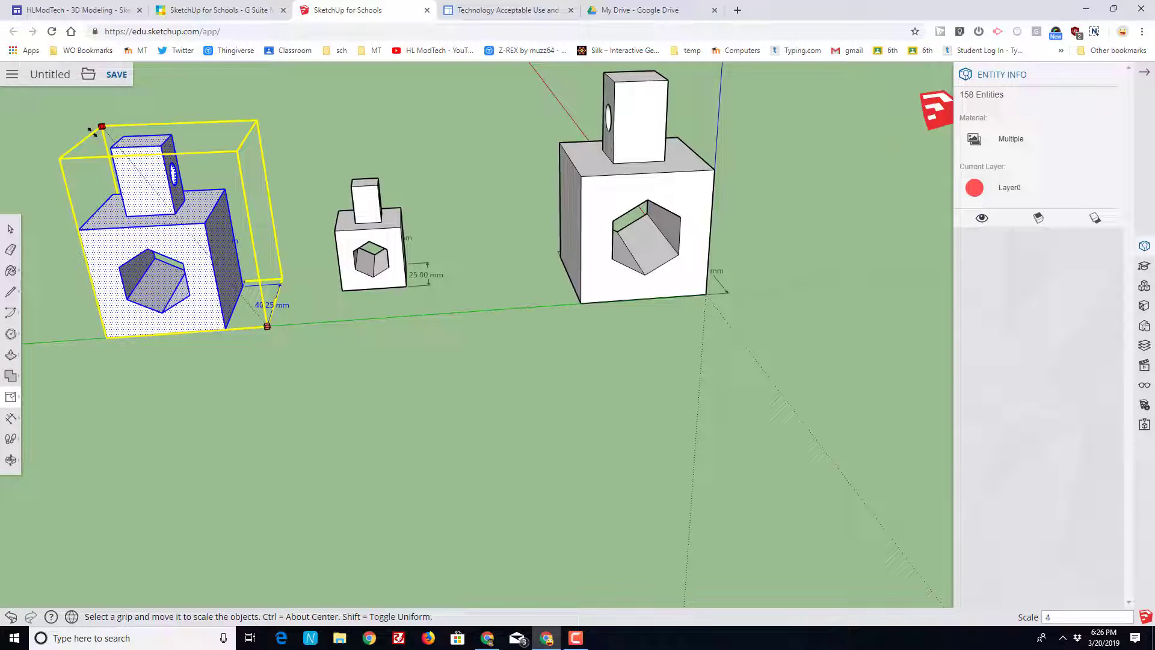
{"action": "key", "text": "Return"}
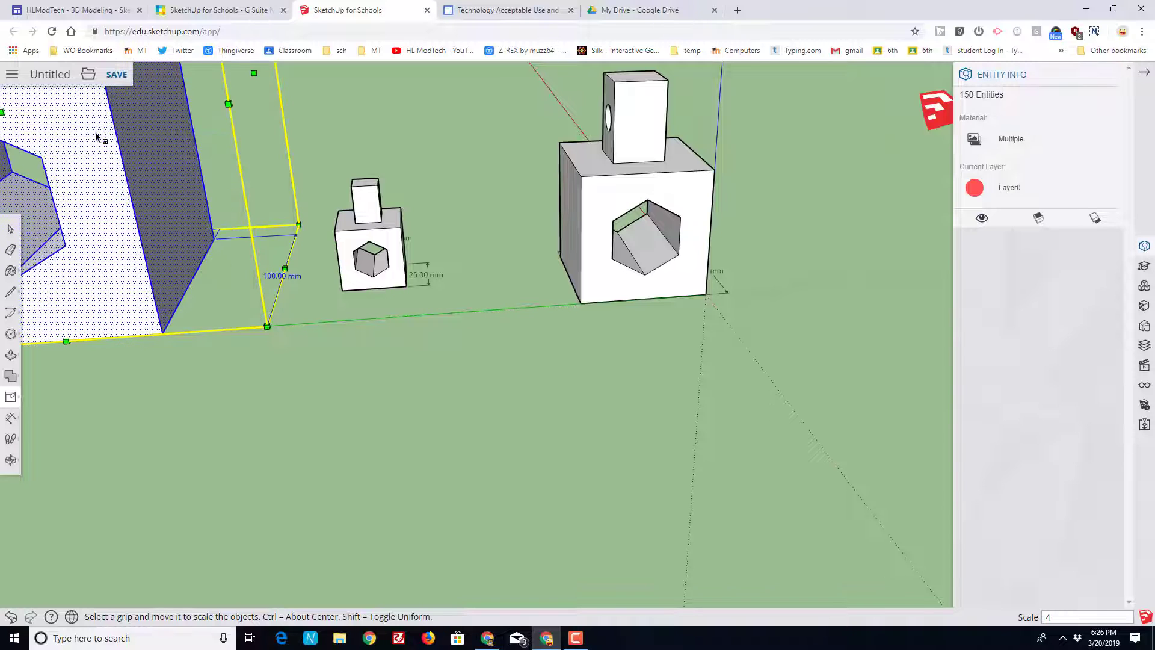
{"action": "scroll", "coordinate": [189, 337], "scroll_direction": "down", "scroll_amount": 6}
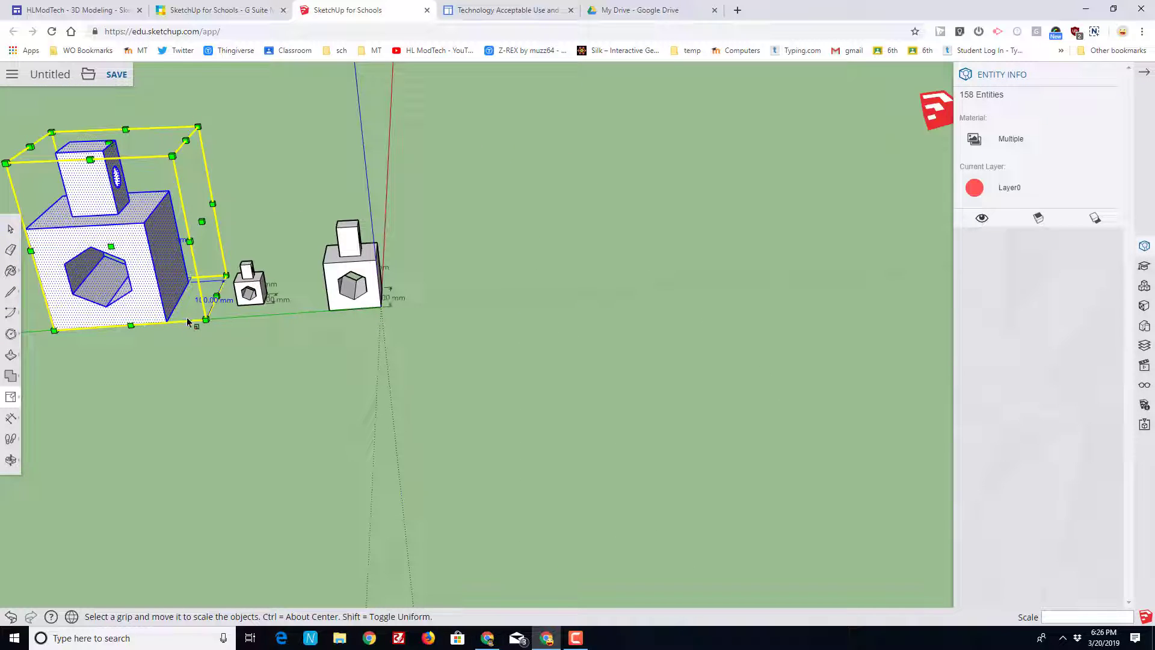
{"action": "middle_click_drag", "start_coordinate": [73, 337], "coordinate": [180, 469]}
{"action": "key", "text": "s"}
{"action": "scroll", "coordinate": [150, 466], "scroll_direction": "up", "scroll_amount": 4}
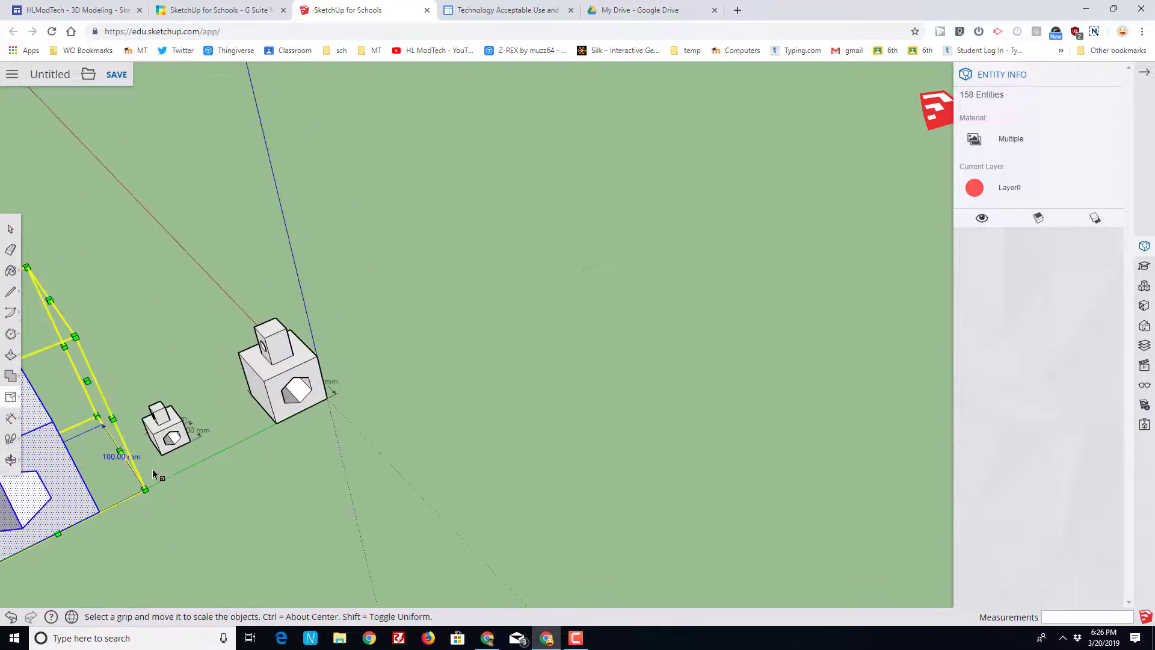
Select the 25 mm model and zoom in on it in the standard Front view.
{"action": "left_click", "coordinate": [9, 228]}
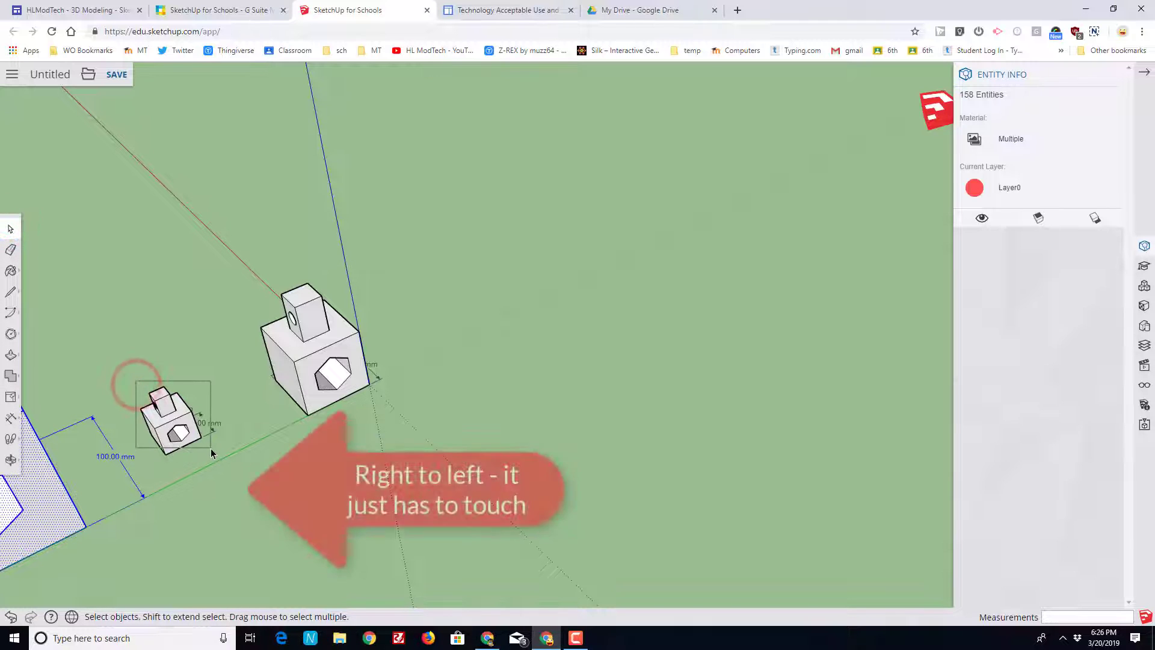
{"action": "left_click_drag", "start_coordinate": [136, 390], "coordinate": [215, 436]}
{"action": "left_click_drag", "start_coordinate": [214, 355], "coordinate": [145, 448]}
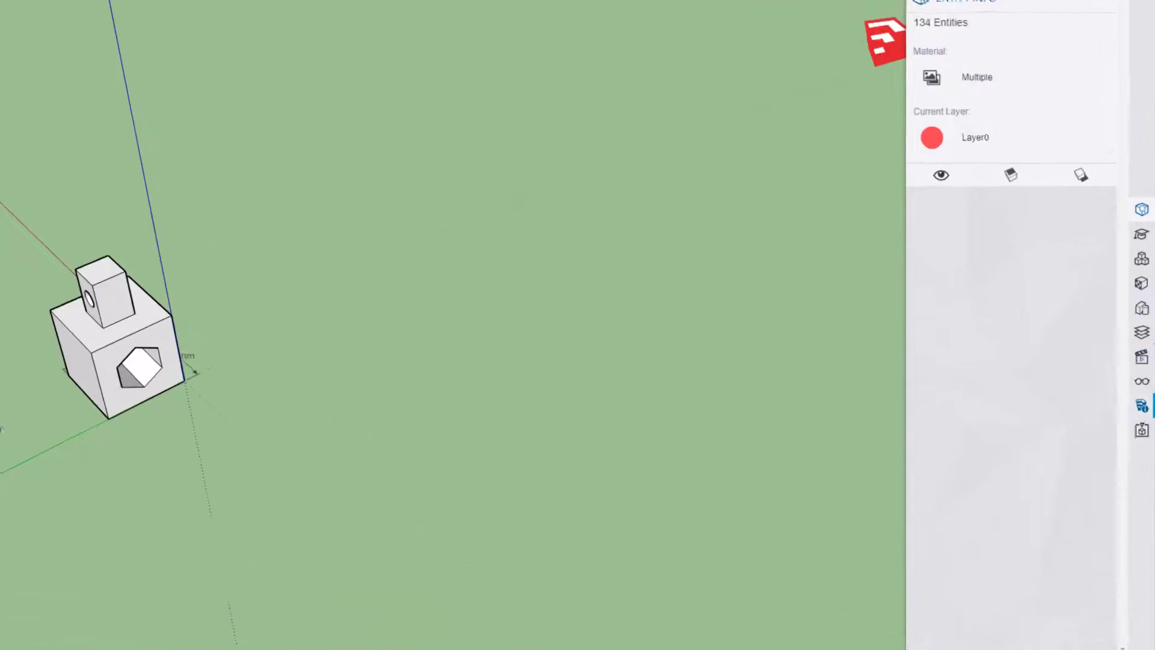
{"action": "left_click", "coordinate": [1144, 364]}
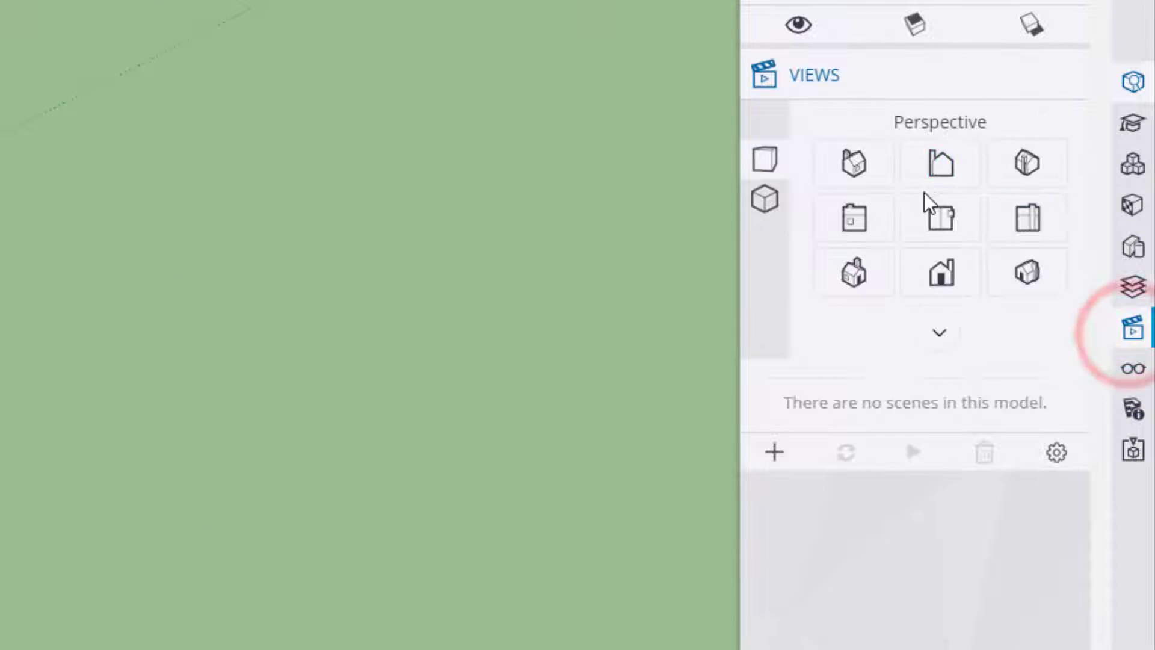
{"action": "left_click", "coordinate": [940, 217]}
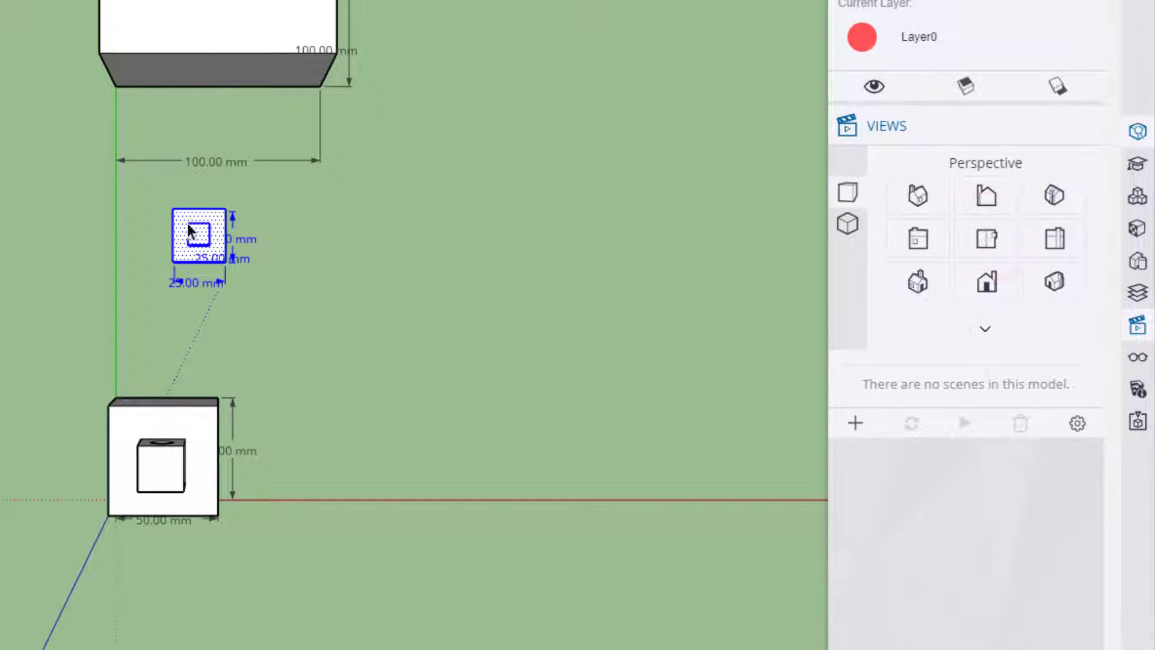
{"action": "scroll", "coordinate": [217, 277], "scroll_direction": "up", "scroll_amount": 6}
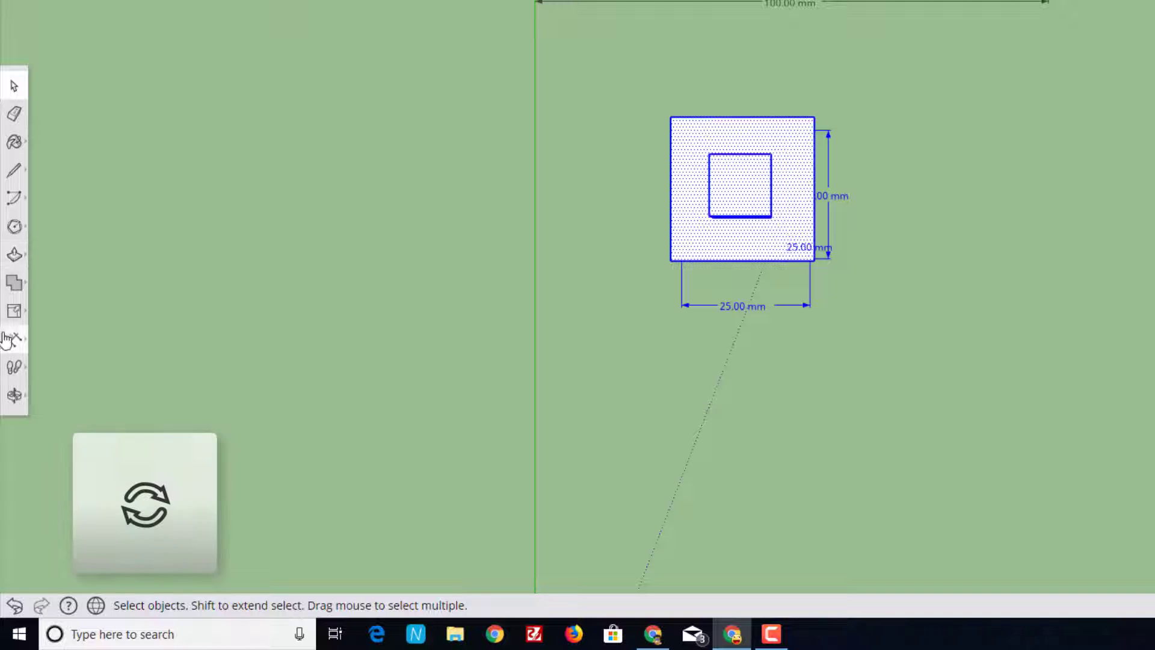
Rotate the 25 mm cube about its corner with the Rotate tool.
{"action": "left_click", "coordinate": [14, 310]}
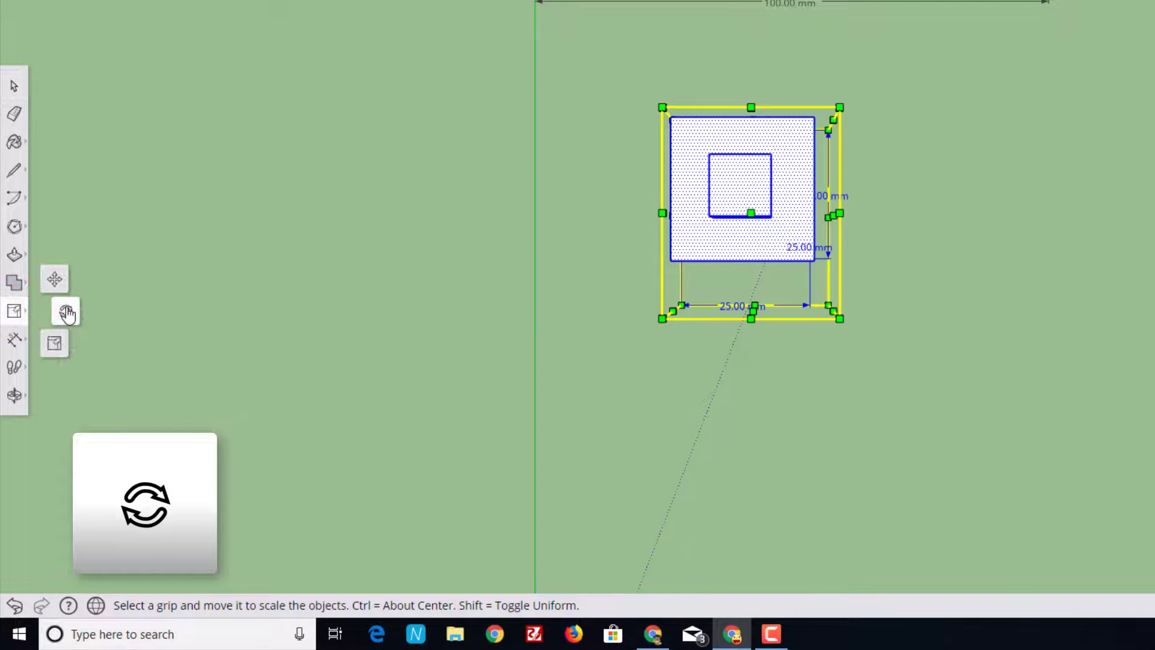
{"action": "left_click", "coordinate": [66, 312]}
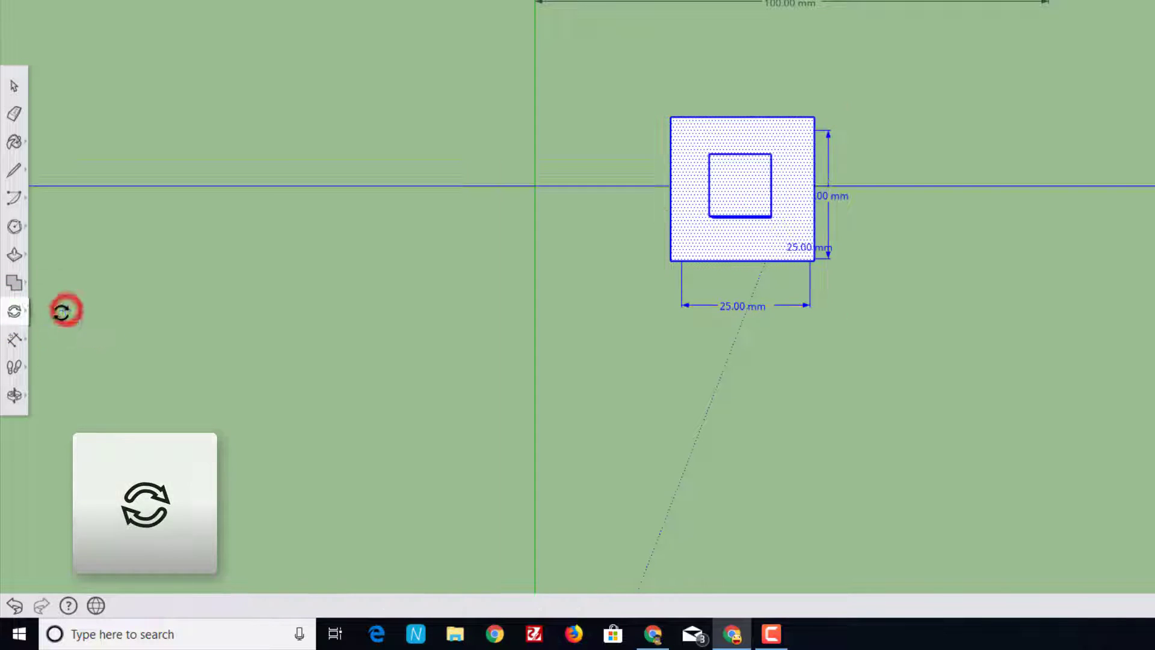
{"action": "left_click", "coordinate": [668, 260]}
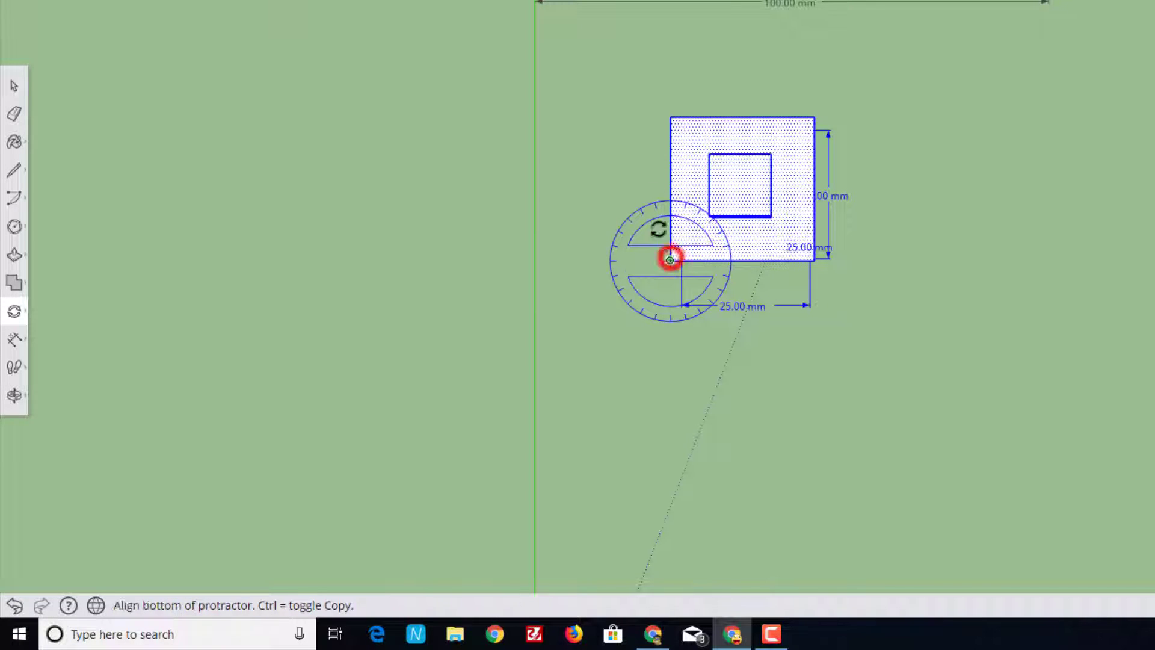
{"action": "left_click", "coordinate": [672, 117]}
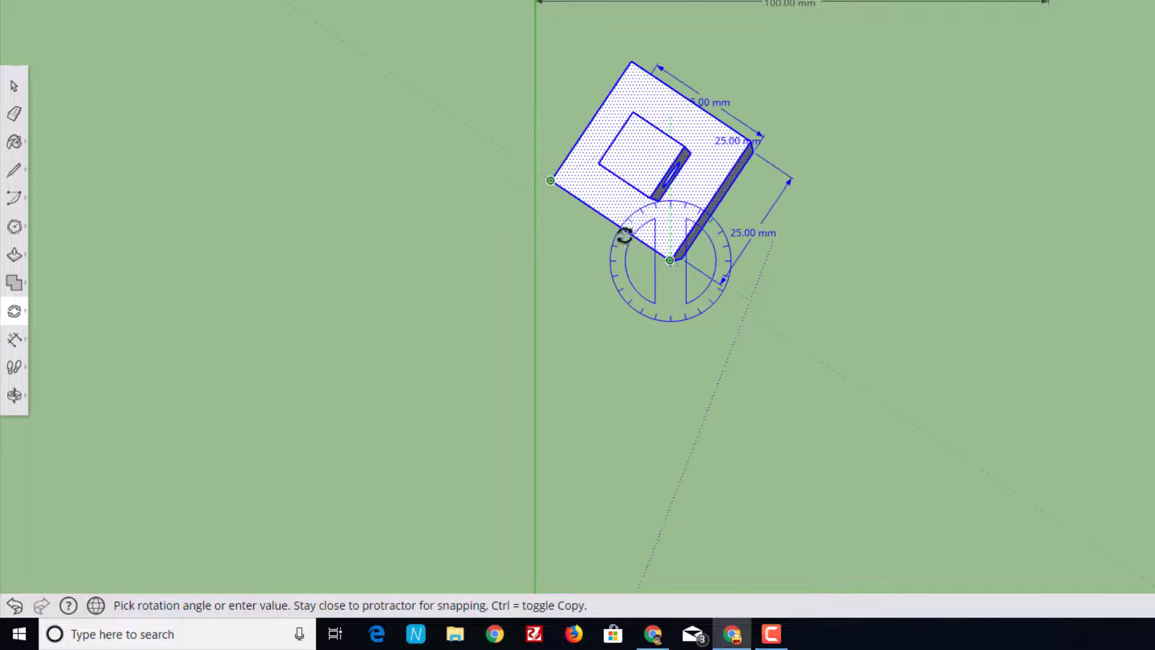
{"action": "left_click", "coordinate": [629, 263]}
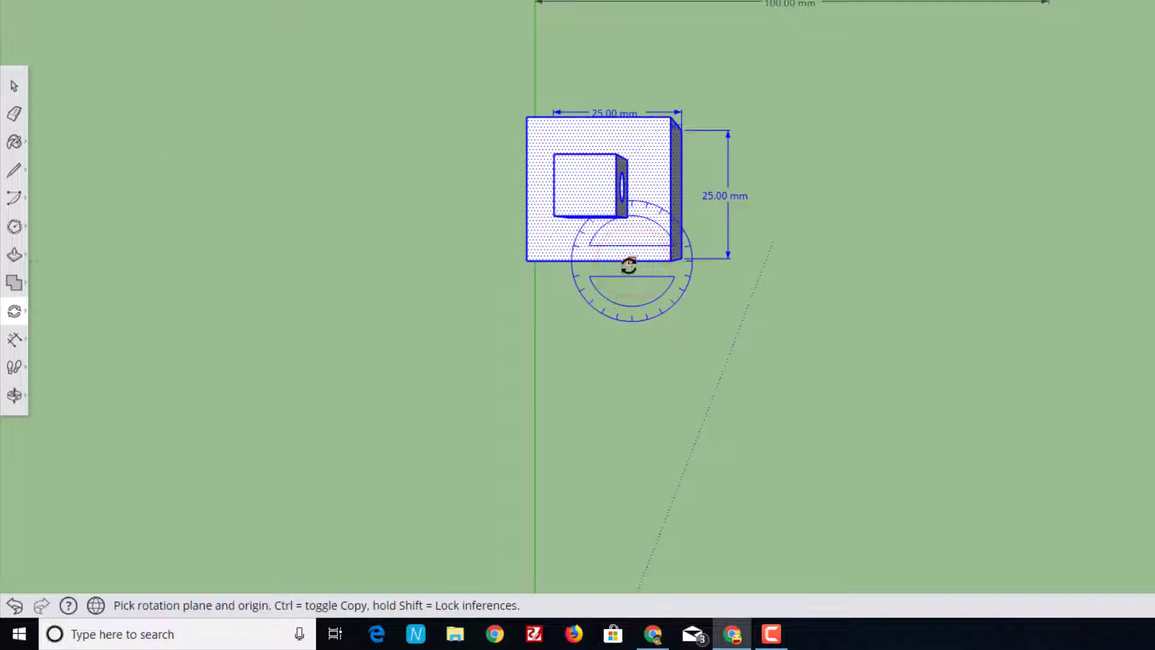
{"action": "left_click", "coordinate": [14, 85]}
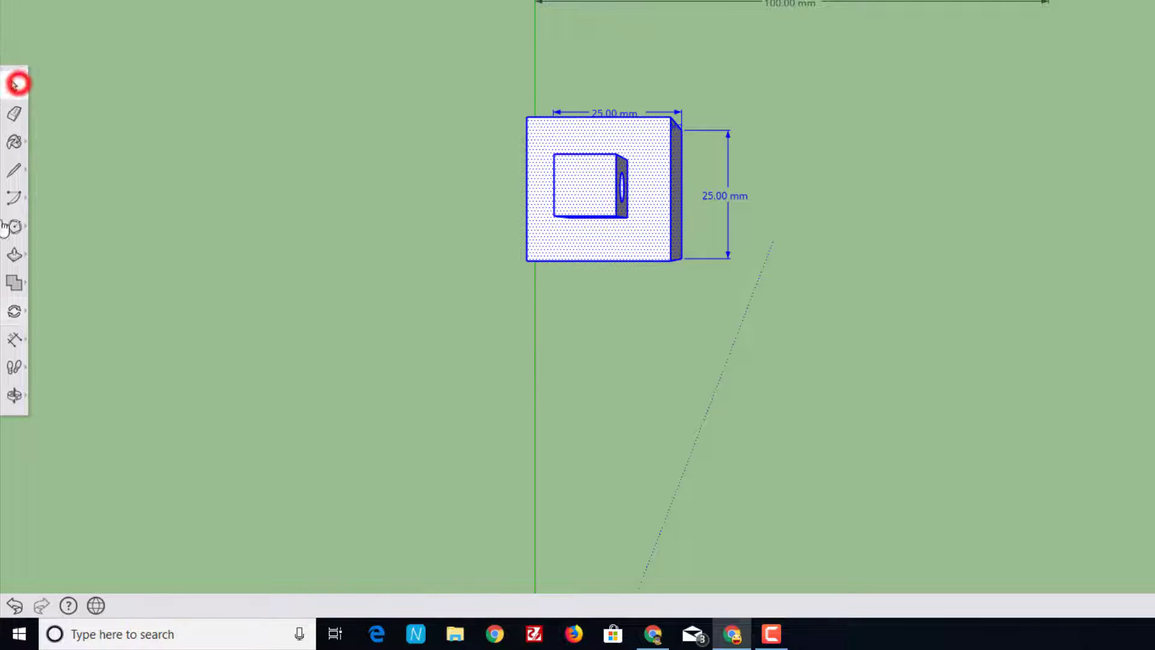
{"action": "left_click", "coordinate": [13, 408]}
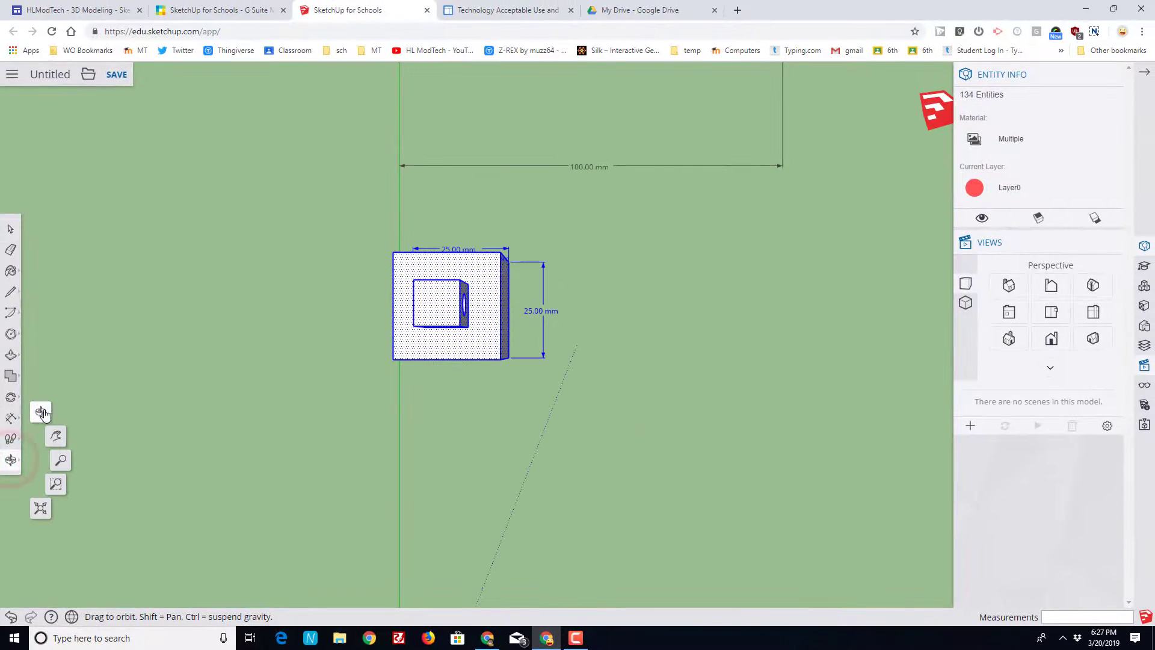
Orbit to show all three cubes and close the Entity Info panel.
{"action": "left_click", "coordinate": [55, 345]}
{"action": "left_click_drag", "start_coordinate": [225, 400], "coordinate": [372, 300]}
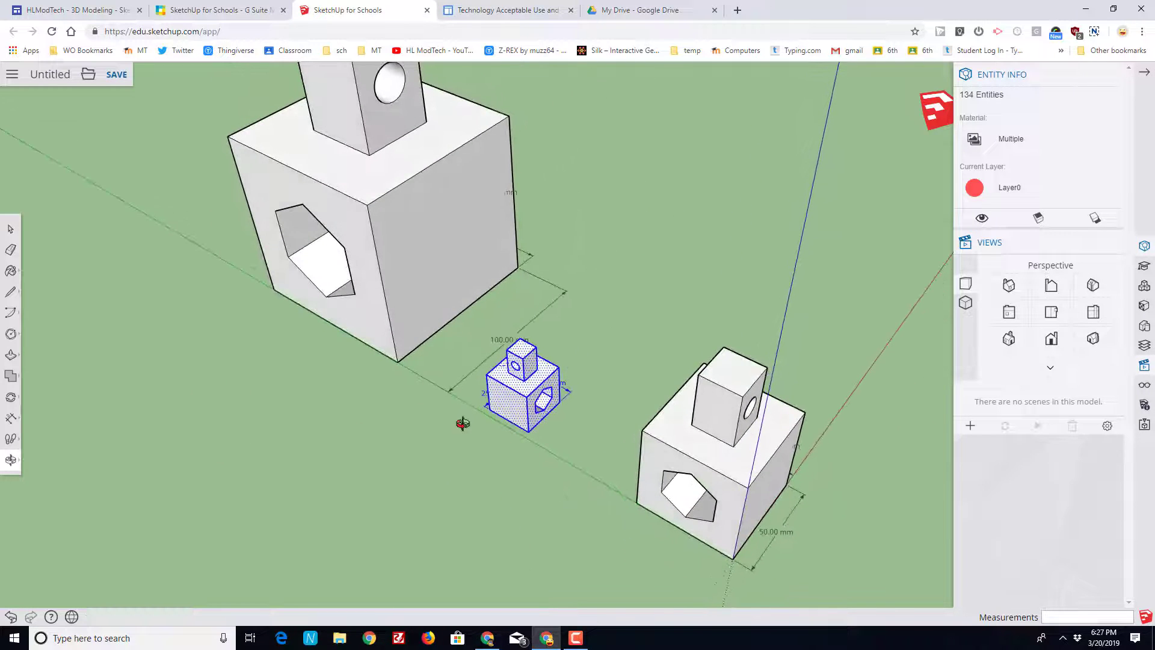
{"action": "left_click_drag", "start_coordinate": [570, 445], "coordinate": [381, 405]}
{"action": "left_click", "coordinate": [1144, 75]}
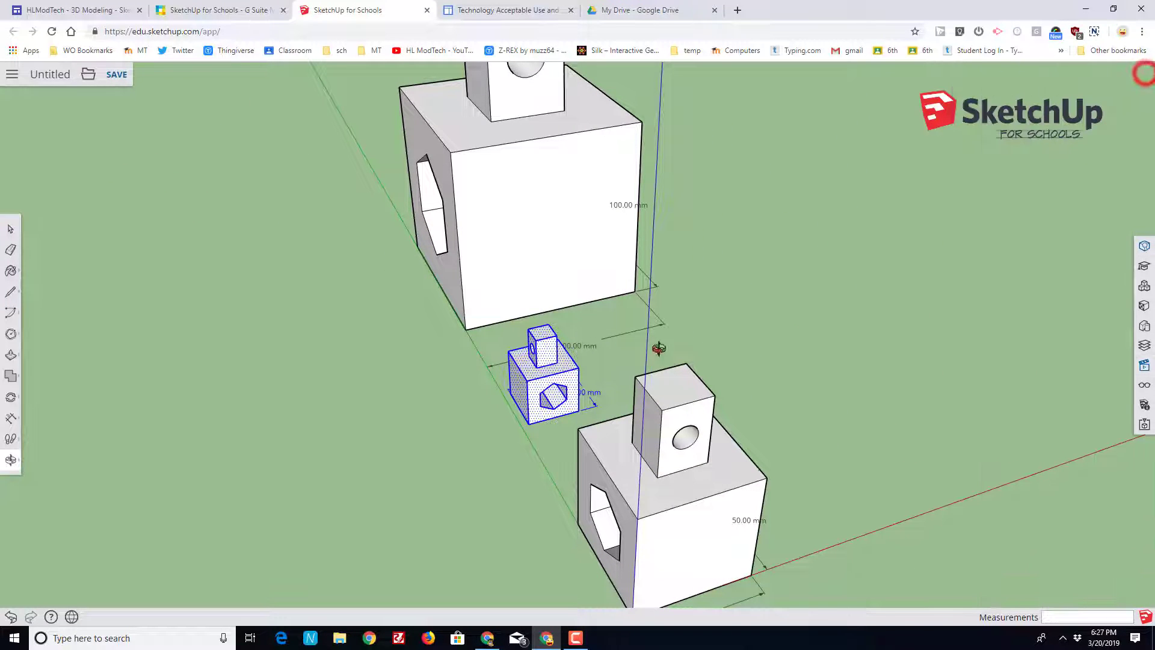
Review the Polygon, Push/Pull, Rotate and Eraser tools, then face the cube fronts.
{"action": "left_click", "coordinate": [12, 339]}
{"action": "left_click", "coordinate": [11, 356]}
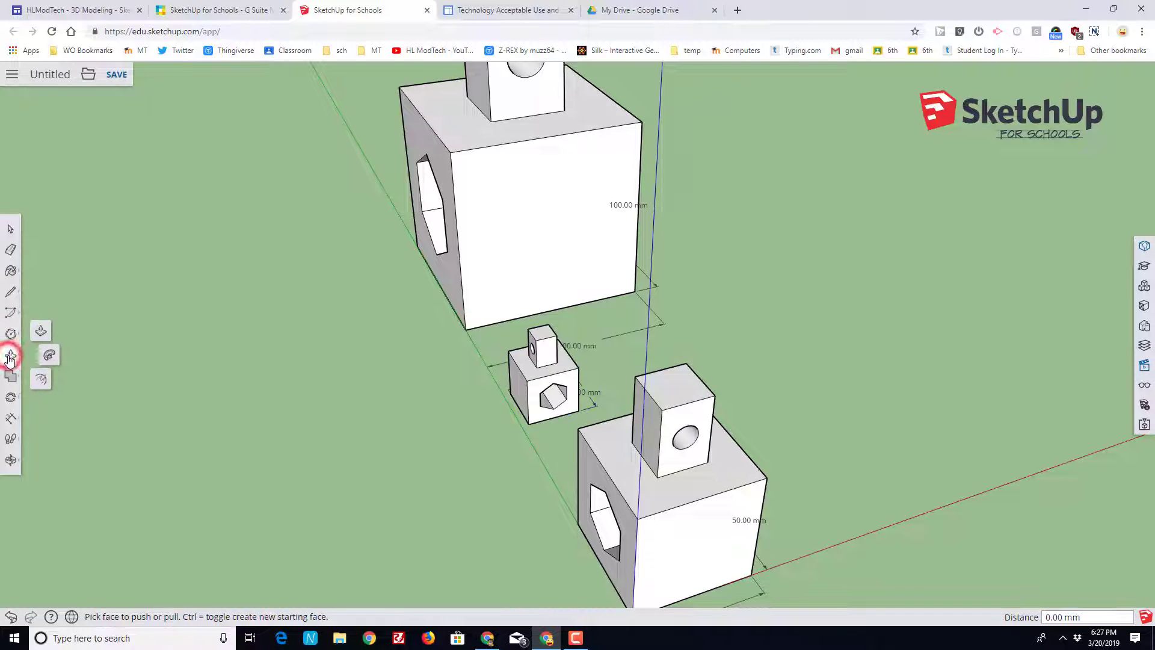
{"action": "left_click", "coordinate": [10, 399]}
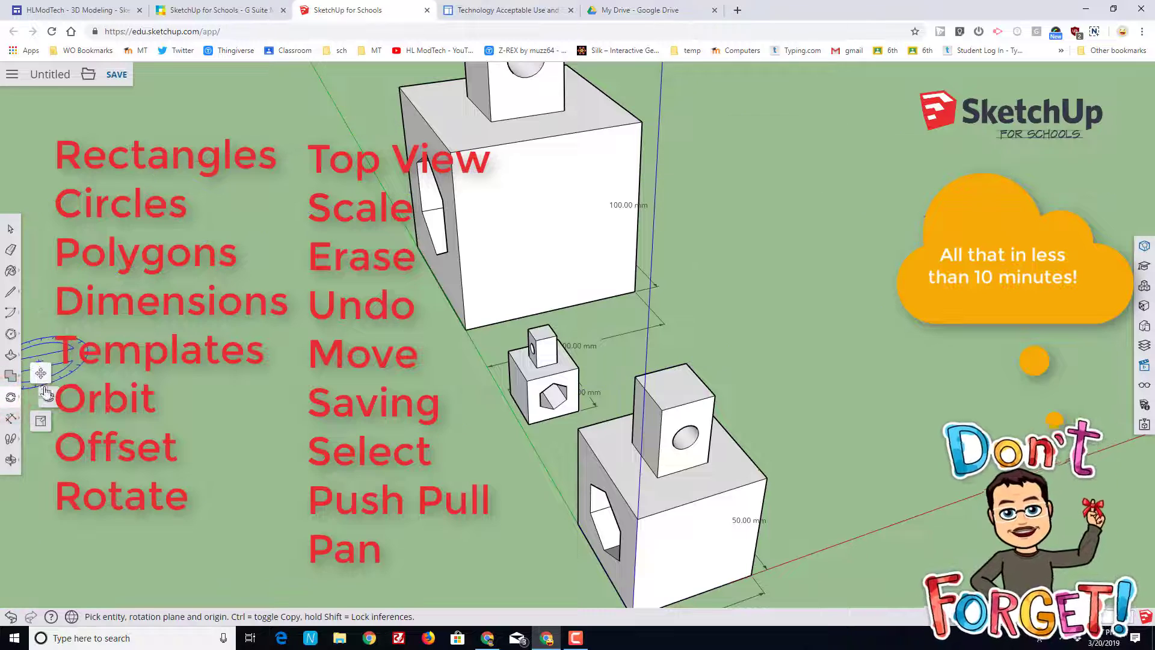
{"action": "left_click", "coordinate": [9, 461]}
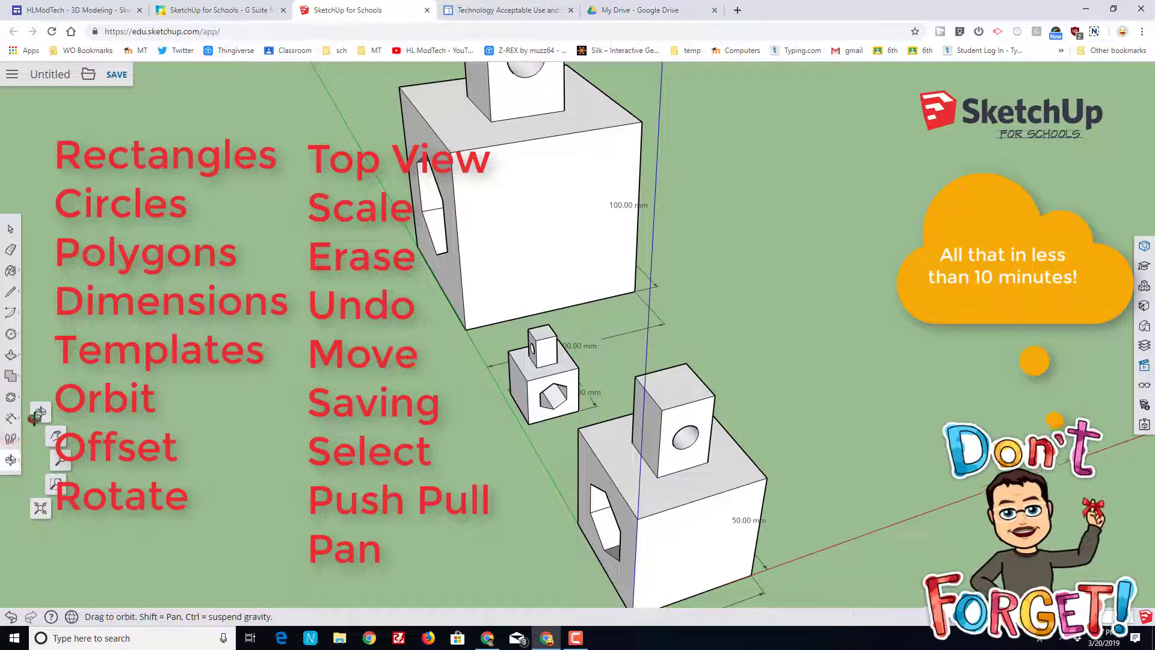
{"action": "left_click", "coordinate": [11, 250]}
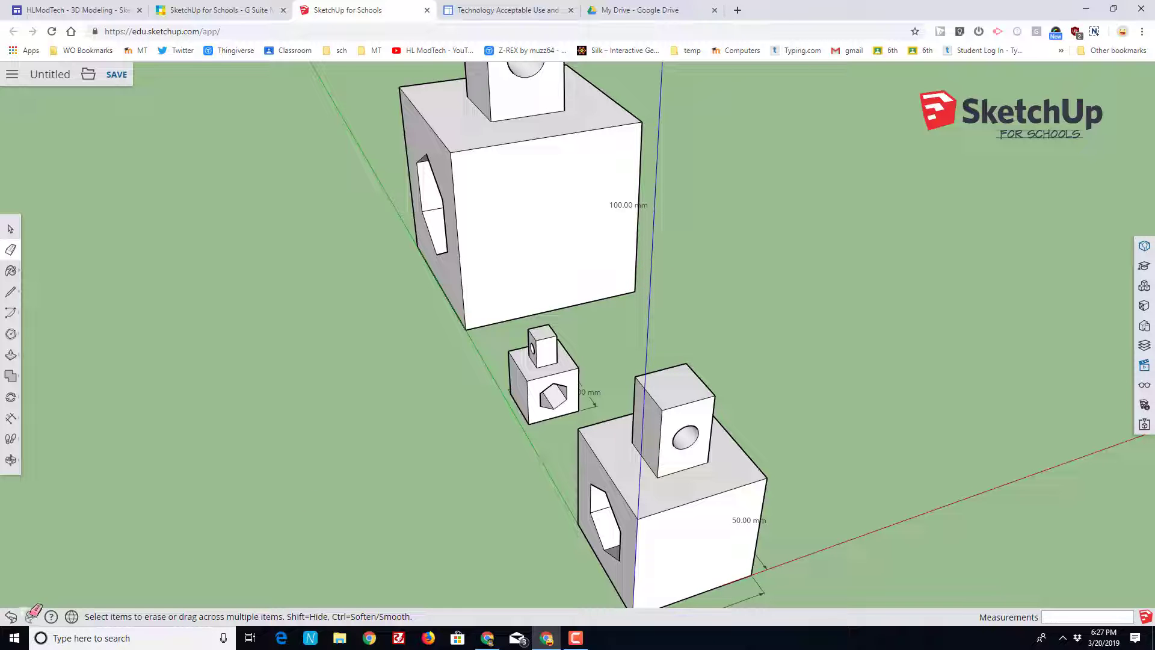
{"action": "mouse_move", "coordinate": [213, 471]}
{"action": "middle_mouse_down"}
{"action": "mouse_move", "coordinate": [387, 453]}
{"action": "mouse_move", "coordinate": [443, 390]}
{"action": "middle_mouse_up"}
Name the model 'fun quiz' and save it into the Google Drive sketchup folder.
{"action": "left_click", "coordinate": [54, 74]}
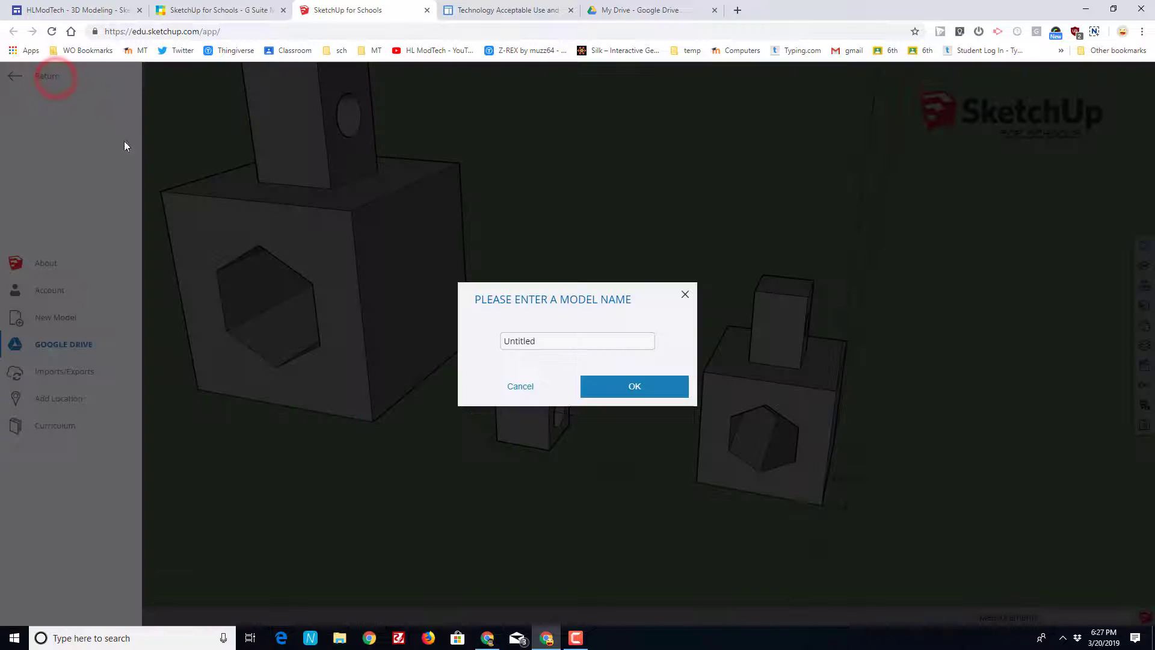
{"action": "double_click", "coordinate": [523, 344]}
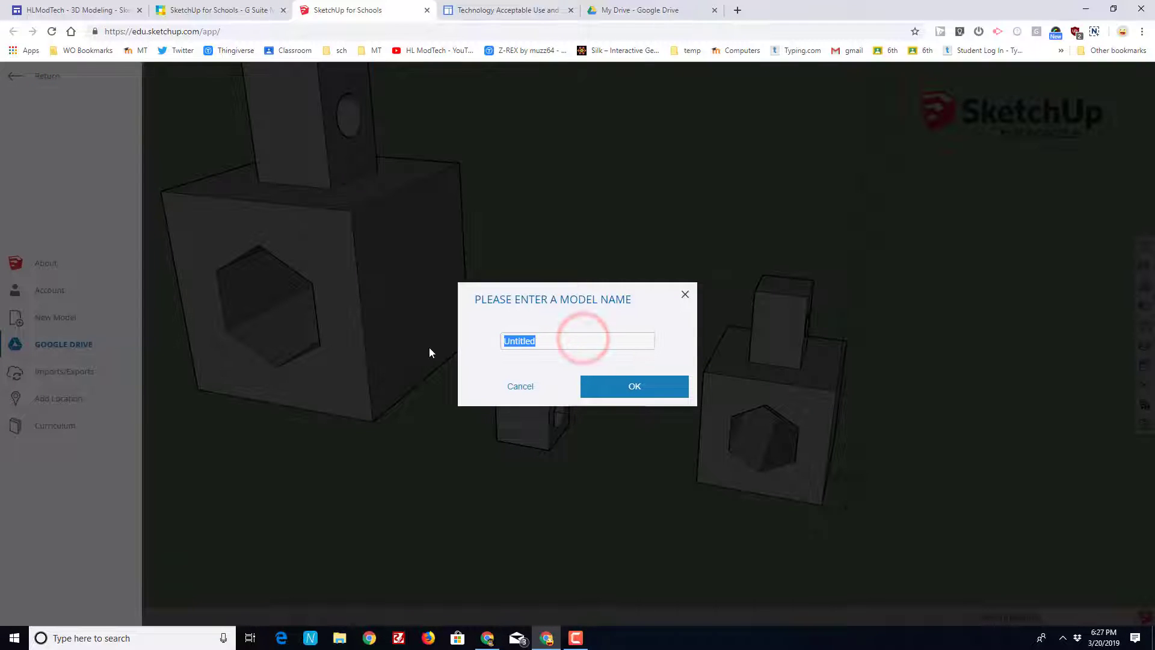
{"action": "type", "text": "fun quiz"}
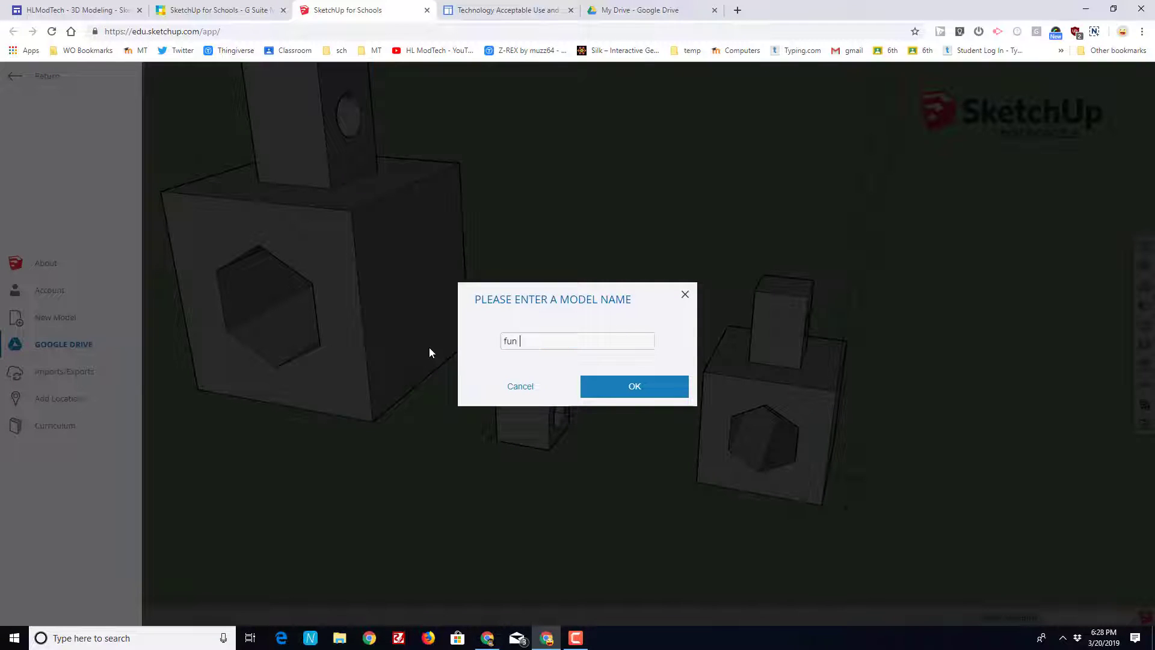
{"action": "left_click", "coordinate": [646, 386]}
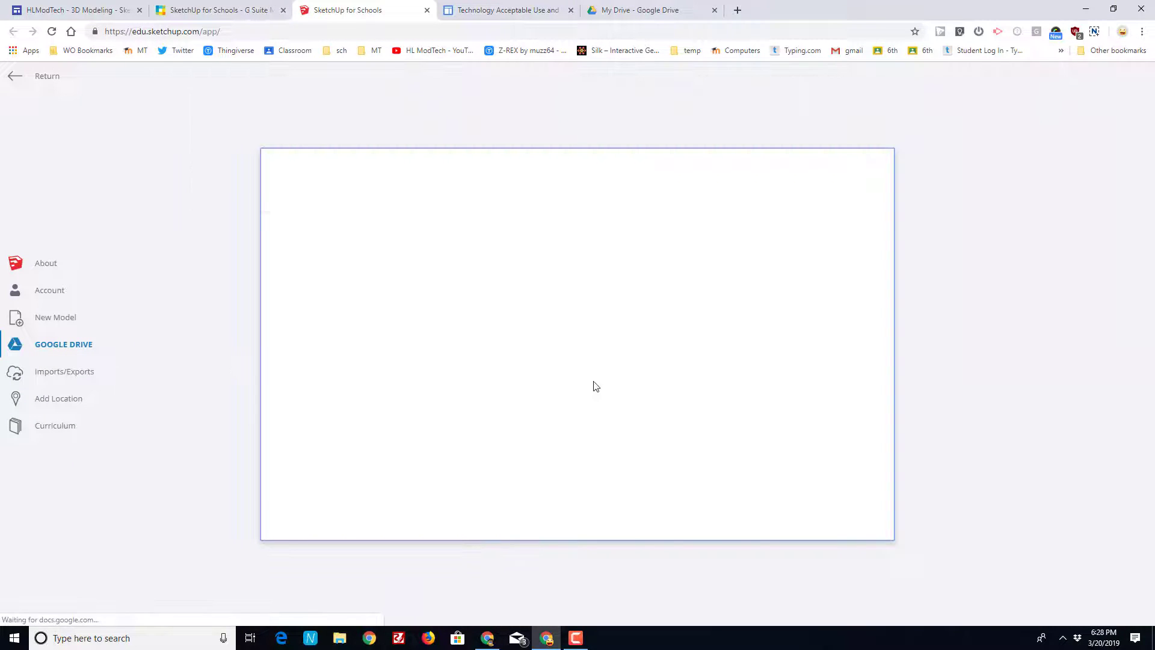
{"action": "left_click", "coordinate": [322, 301]}
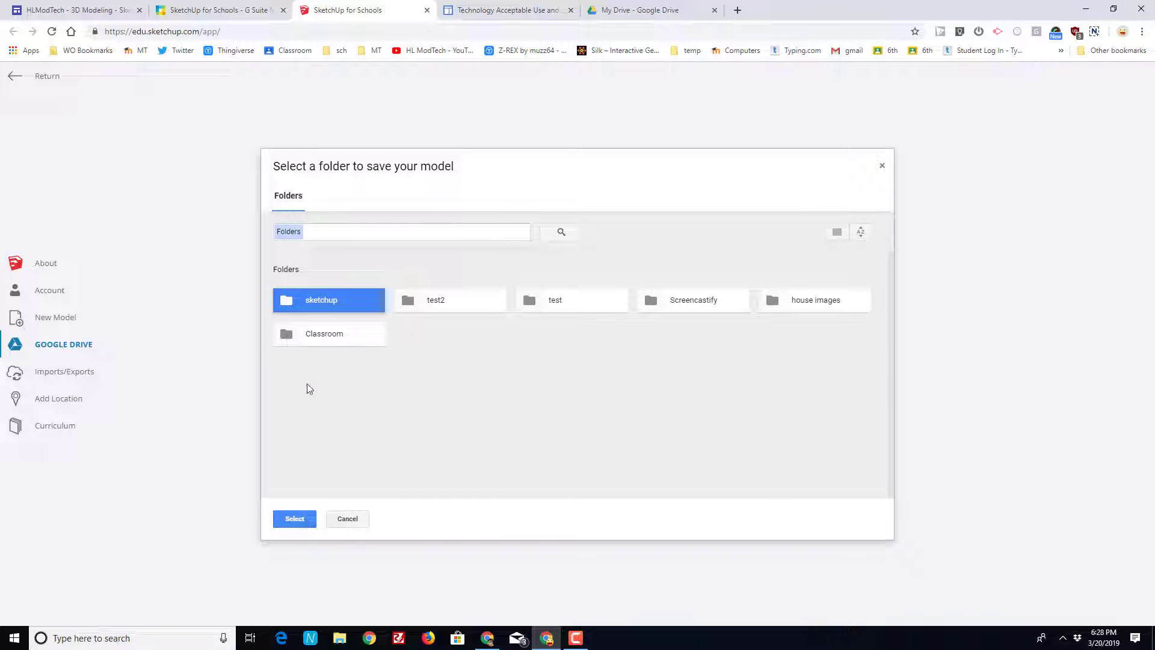
{"action": "left_click", "coordinate": [293, 523]}
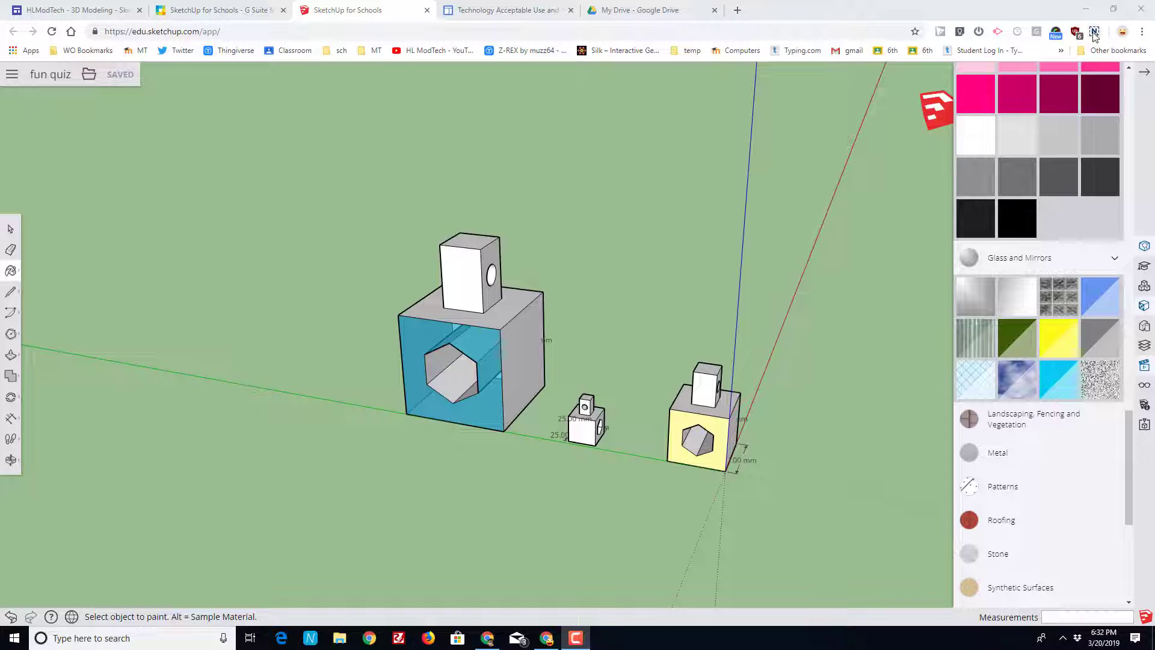
Capture a selected-area Nimbus screenshot of the models and save it to Downloads.
{"action": "left_click", "coordinate": [1094, 31]}
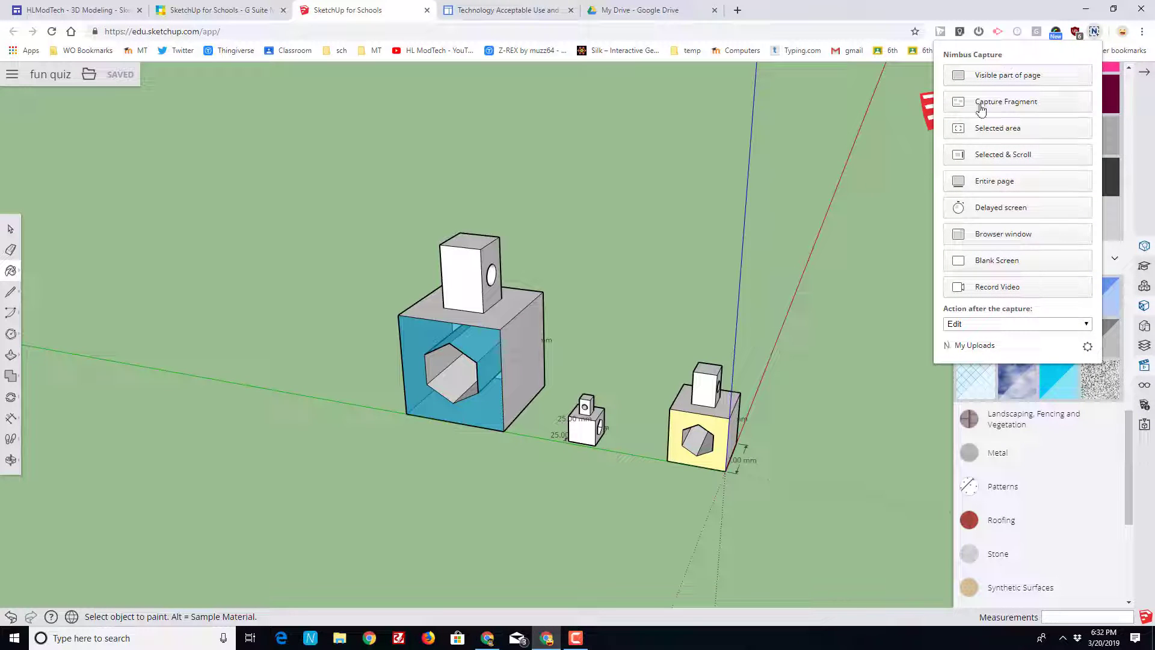
{"action": "left_click", "coordinate": [976, 131]}
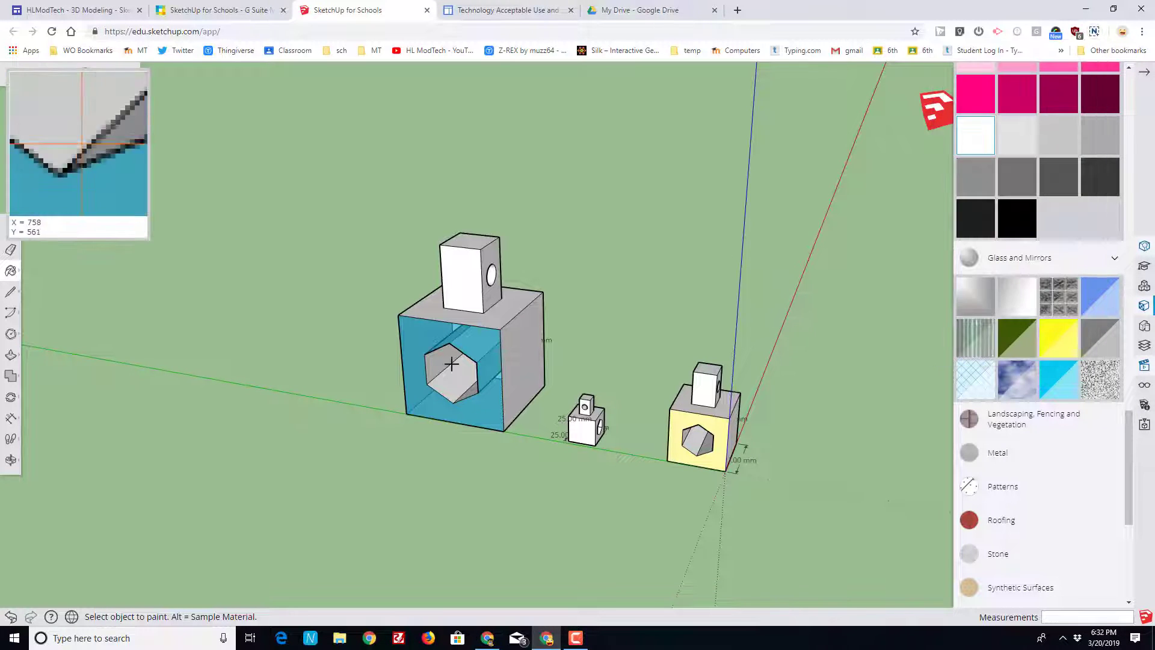
{"action": "left_click_drag", "start_coordinate": [425, 290], "coordinate": [772, 477]}
{"action": "left_click", "coordinate": [610, 502]}
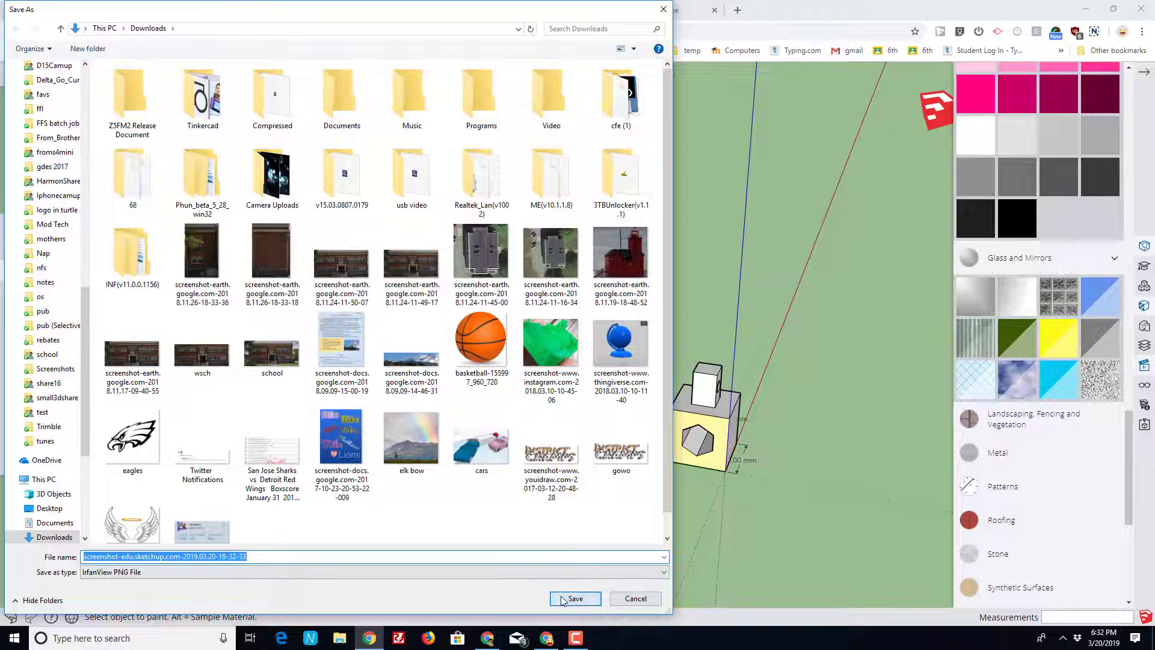
{"action": "left_click", "coordinate": [575, 598]}
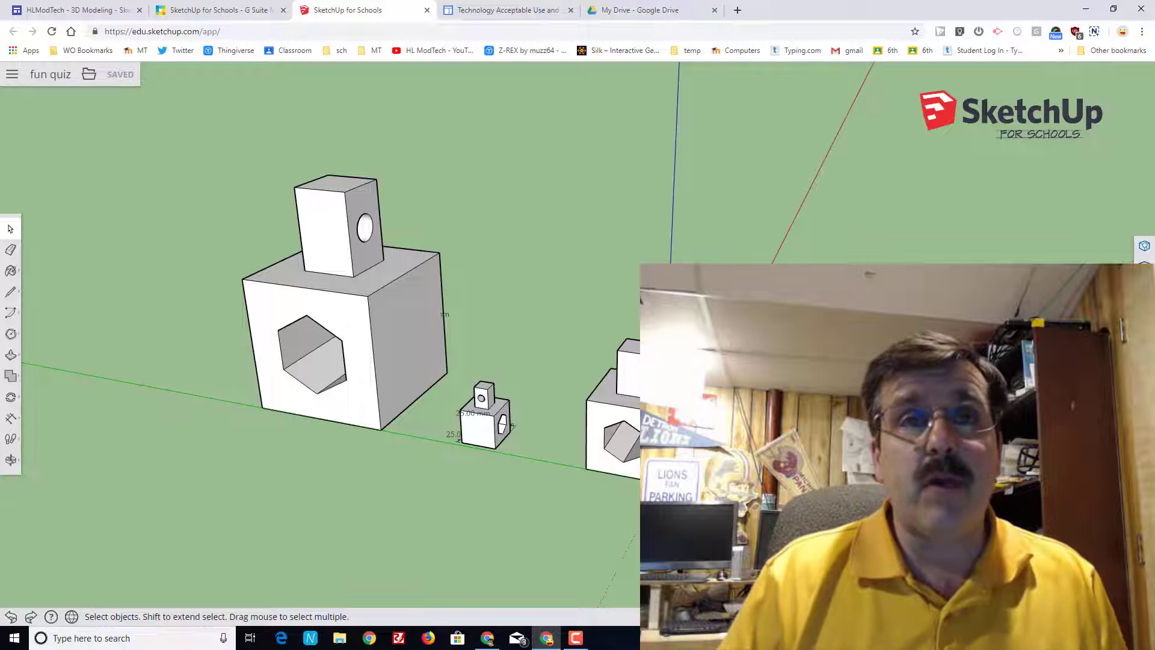
Paint the 50 mm cube's front face with a cream colour from the Materials panel.
{"action": "left_click", "coordinate": [1143, 305]}
{"action": "left_click", "coordinate": [1081, 193]}
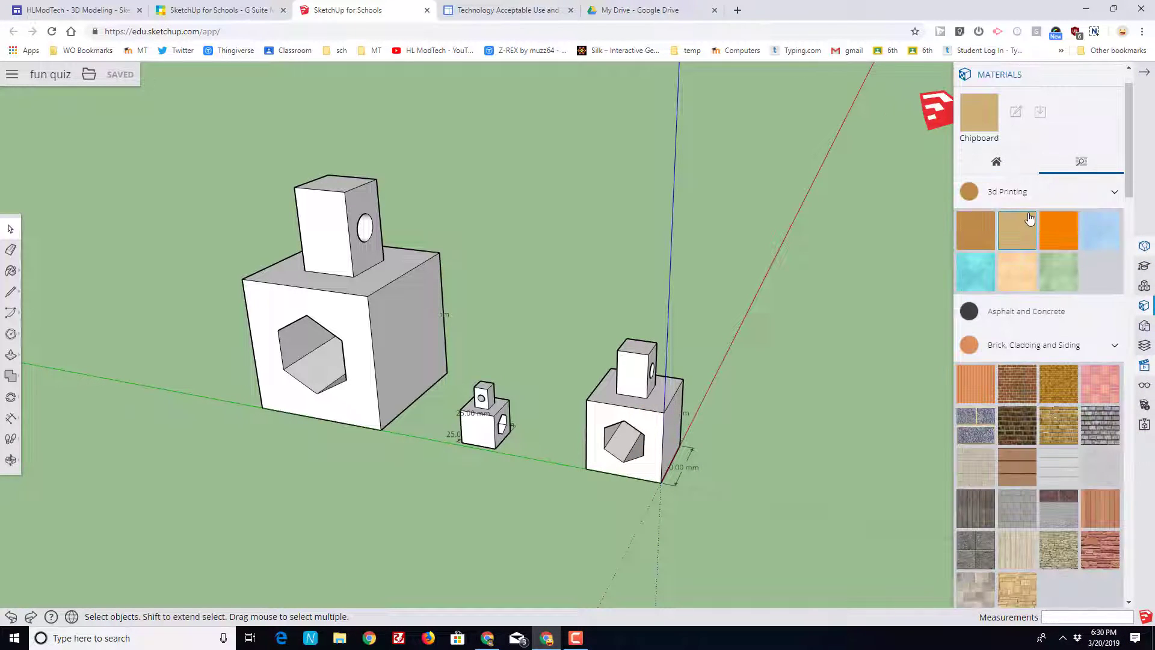
{"action": "scroll", "coordinate": [1029, 274], "scroll_direction": "down", "scroll_amount": 10}
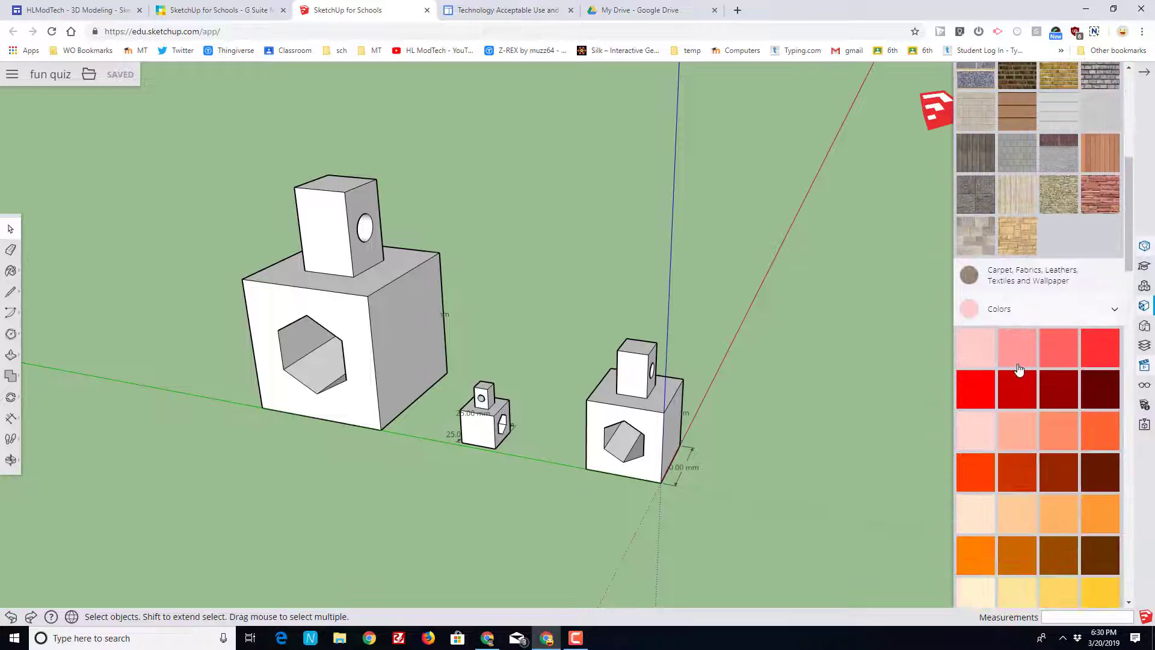
{"action": "left_click", "coordinate": [975, 351]}
{"action": "left_click", "coordinate": [664, 448]}
Paint the 100 mm cube's front face with translucent blue glass.
{"action": "scroll", "coordinate": [858, 454], "scroll_direction": "down", "scroll_amount": 3}
{"action": "scroll", "coordinate": [1070, 425], "scroll_direction": "down", "scroll_amount": 10}
{"action": "scroll", "coordinate": [1070, 427], "scroll_direction": "down", "scroll_amount": 6}
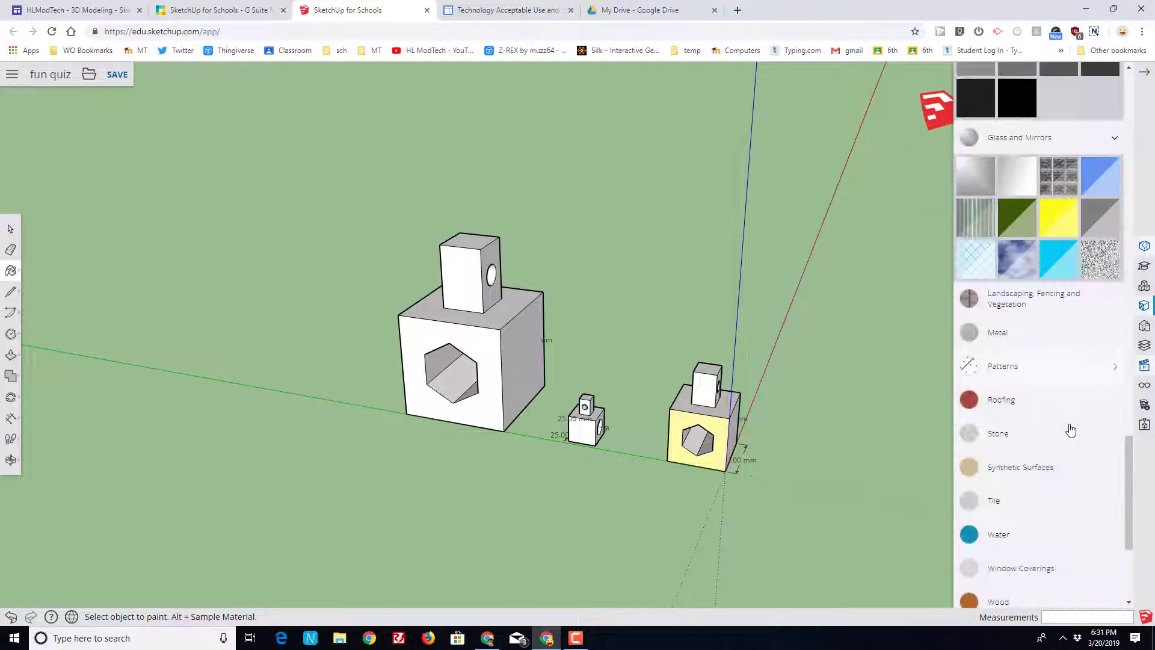
{"action": "scroll", "coordinate": [1054, 366], "scroll_direction": "up", "scroll_amount": 3}
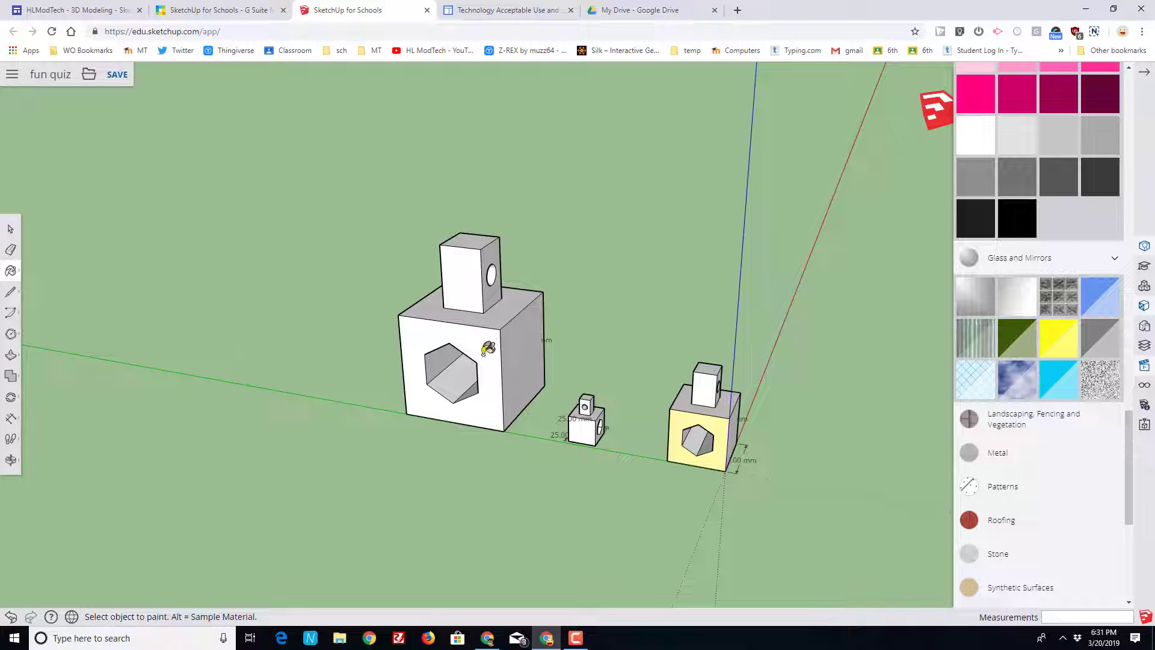
{"action": "left_click", "coordinate": [489, 404]}
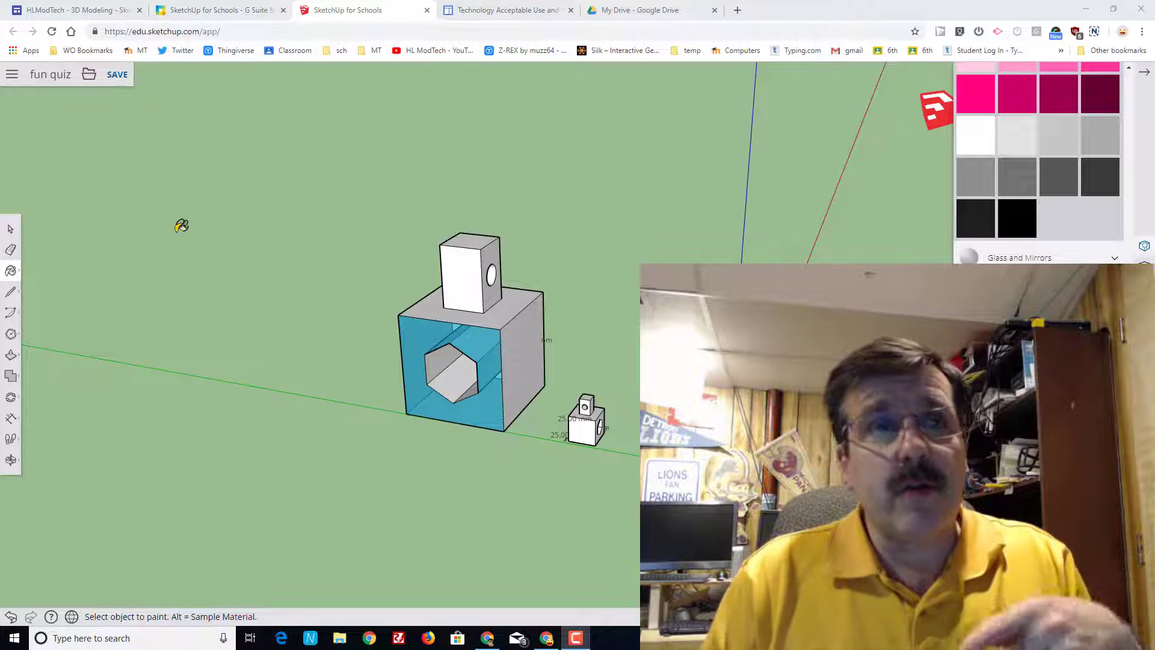
Save the newly painted faces to the 'fun quiz' model.
{"action": "left_click", "coordinate": [116, 85]}
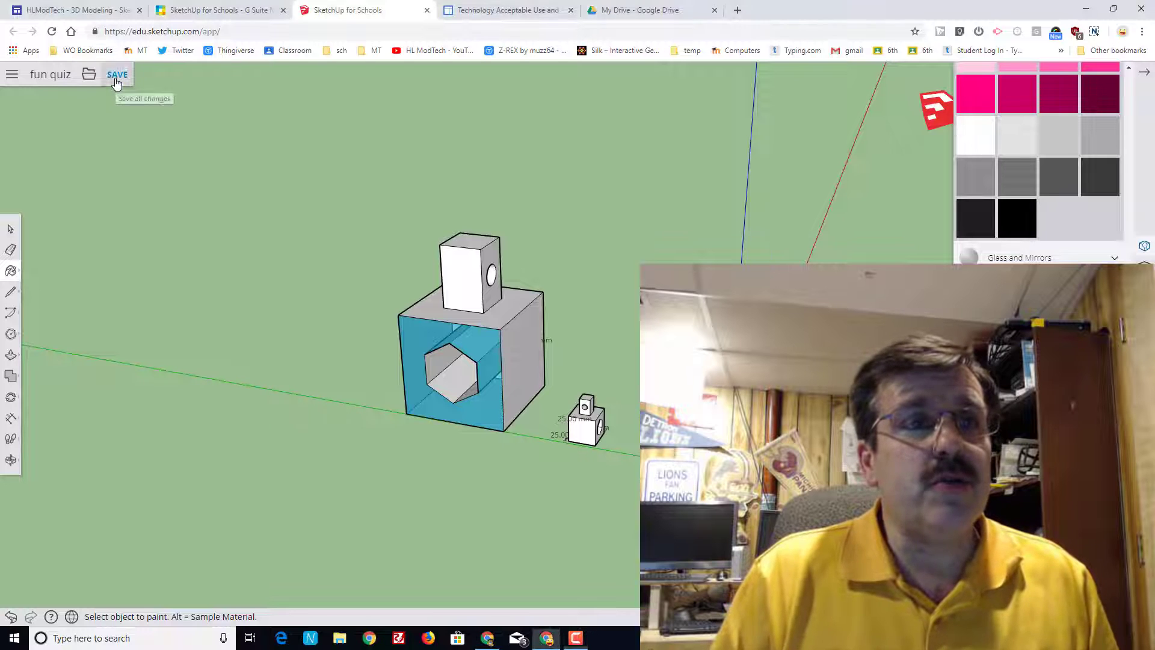
{"action": "left_click", "coordinate": [116, 84]}
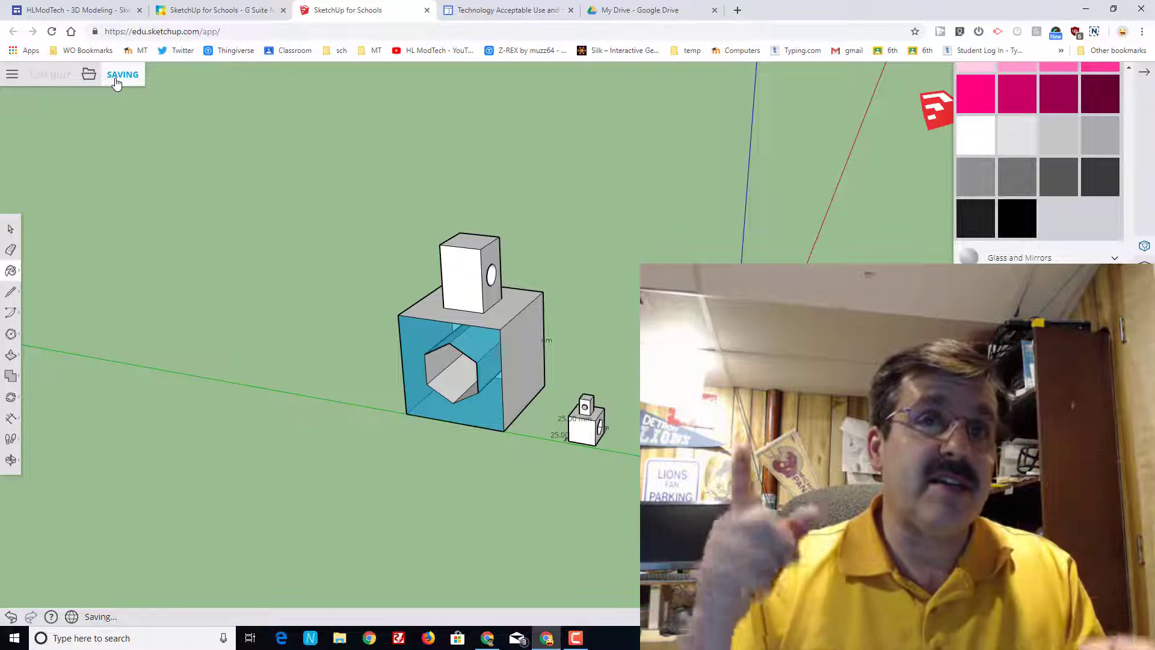